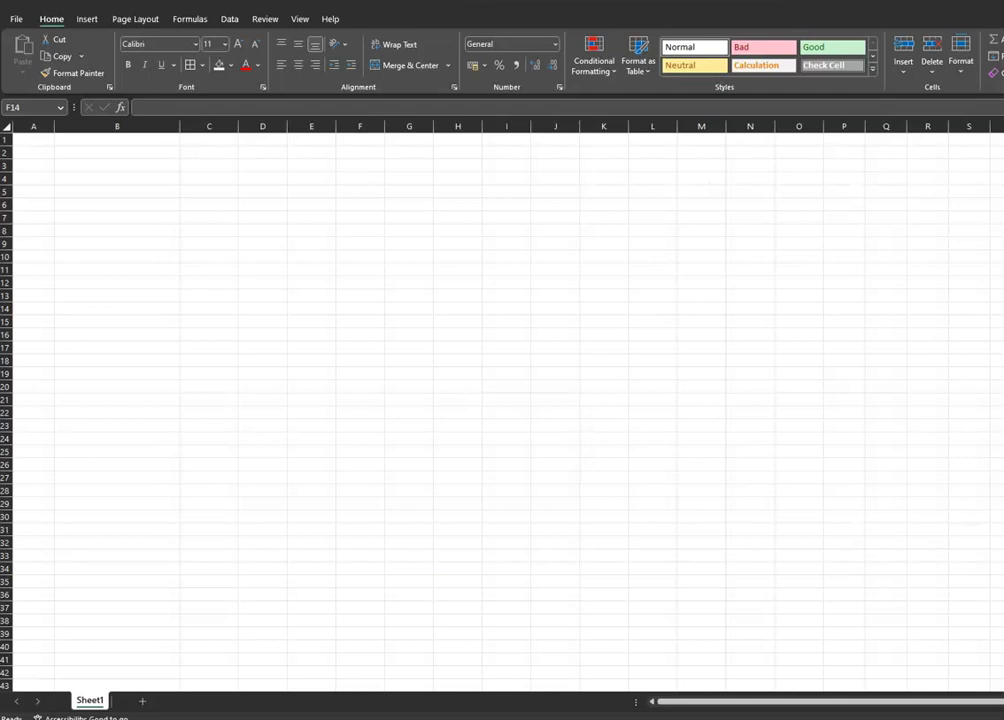
- Enter the title PI10 in cell B2
left_click(90, 152)
type("Pl")
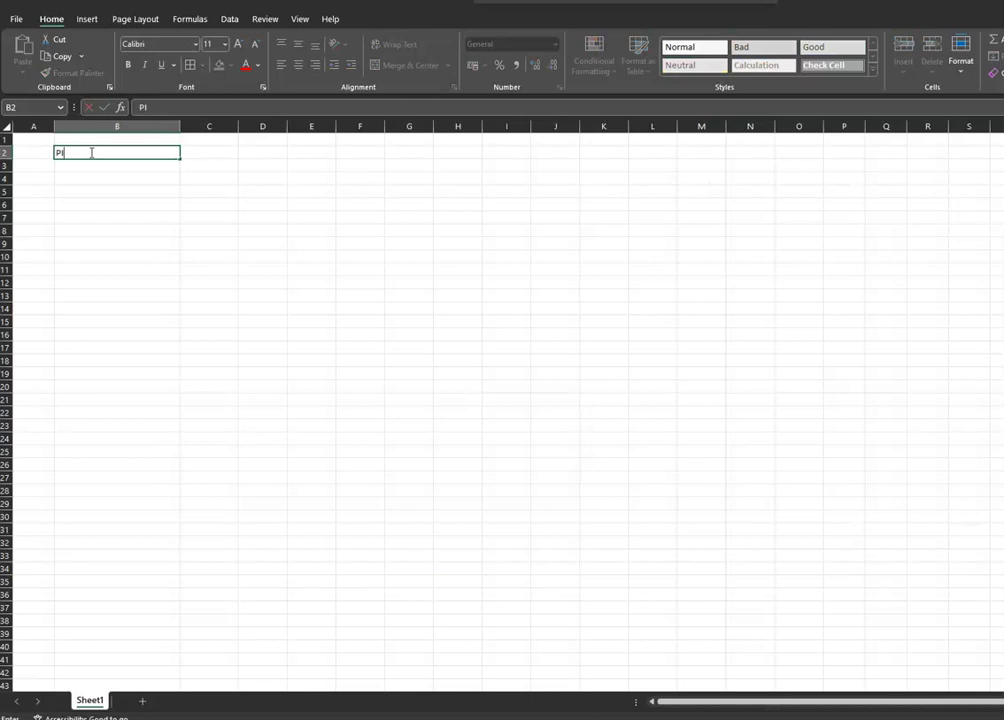
type("10")
- Note "4 sprints - sprint 1= 3 week + other sprints 2 weeks in length" in N3 and "IP = 3 week" in N4
left_click(751, 167)
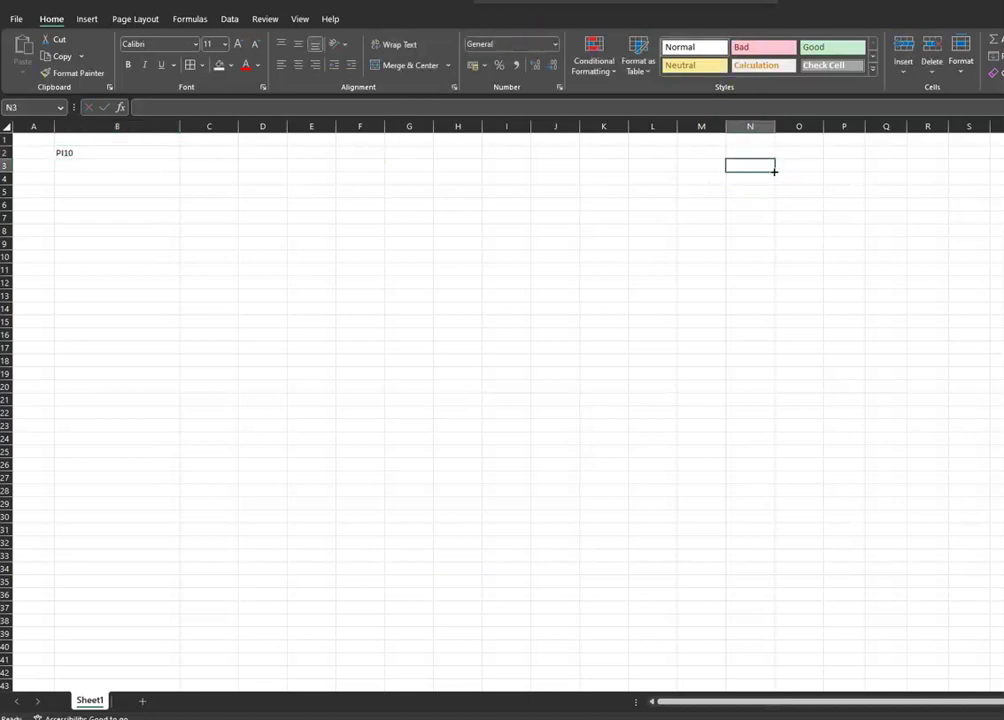
type("4")
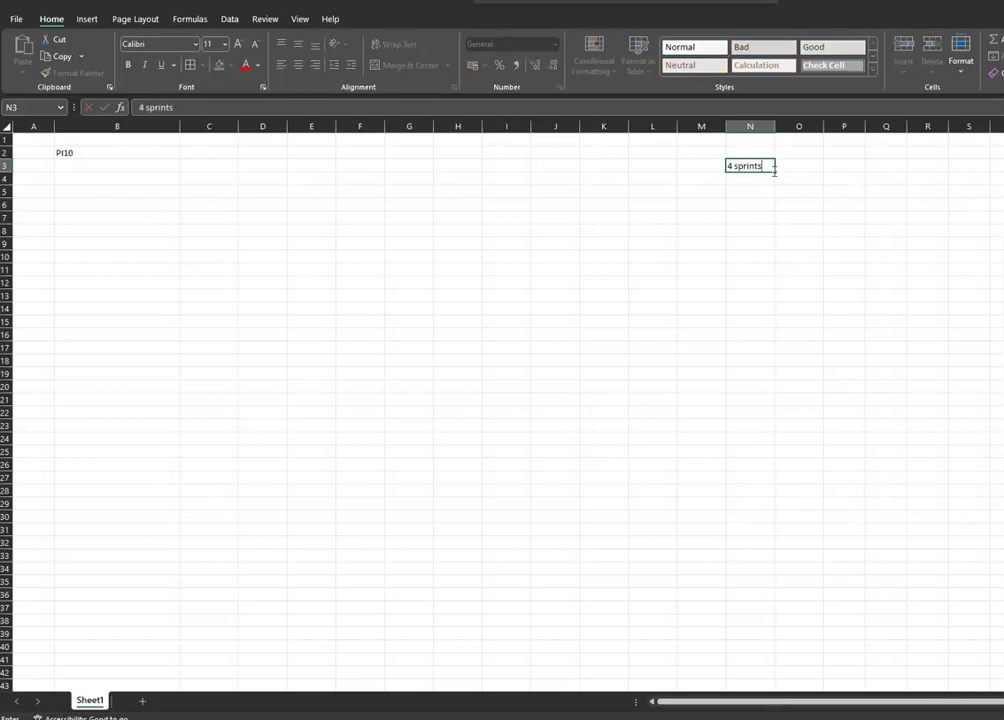
type("sprints - sprint 1= 3 week")
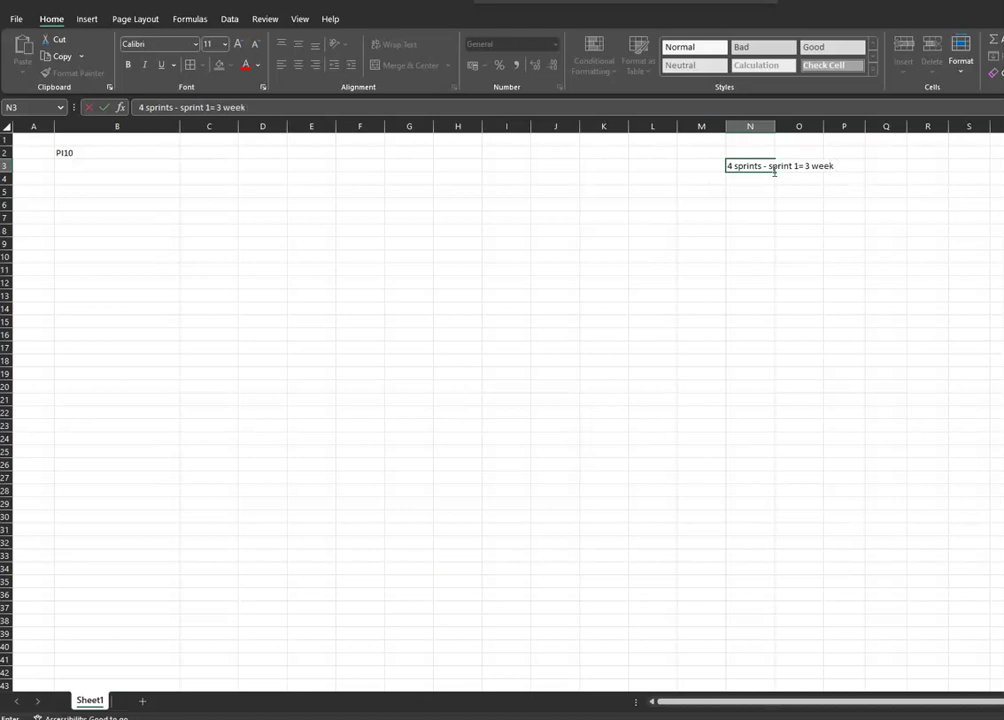
type("ther sprints 2 weeks in  length")
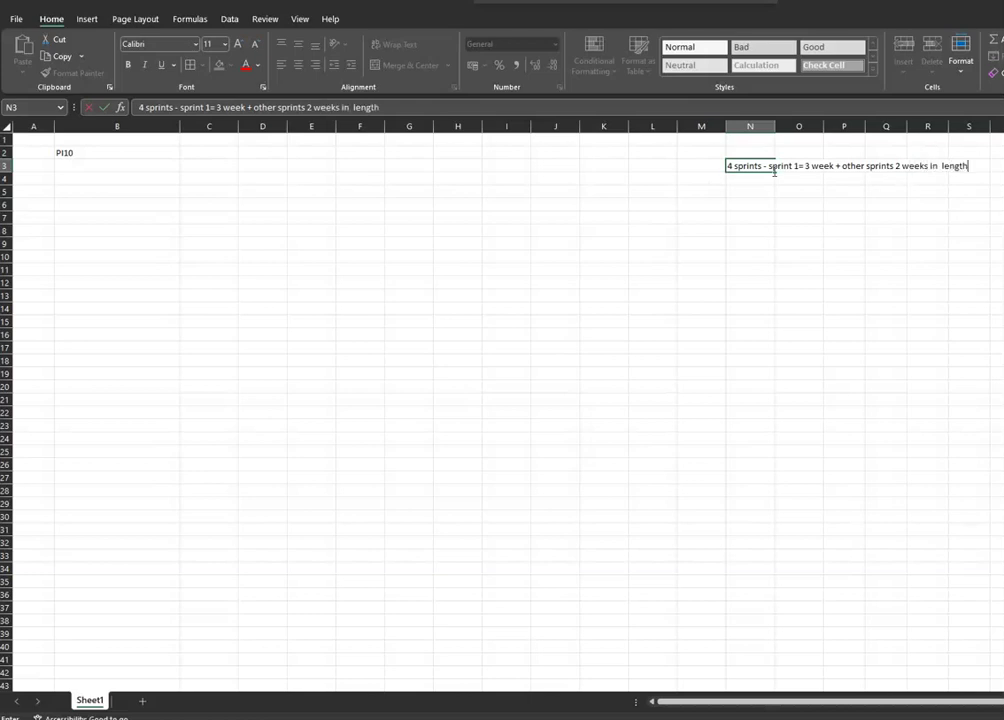
key("Return")
type("IP = 3 week")
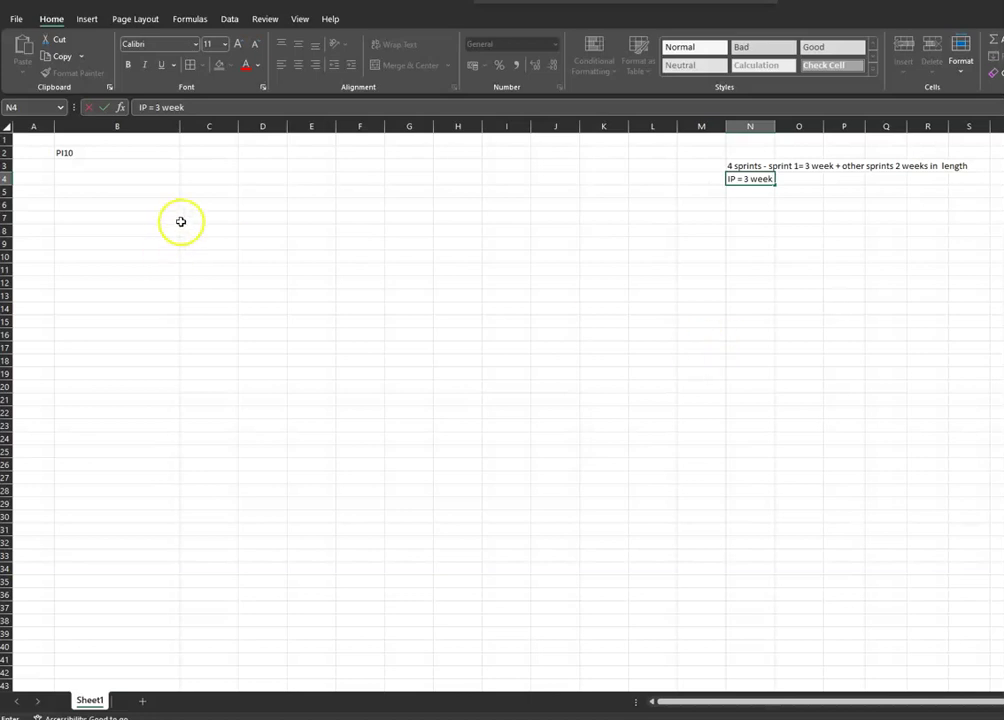
- Add the heading "End of PIP" in C2, beside the PI10 title
left_click(128, 156)
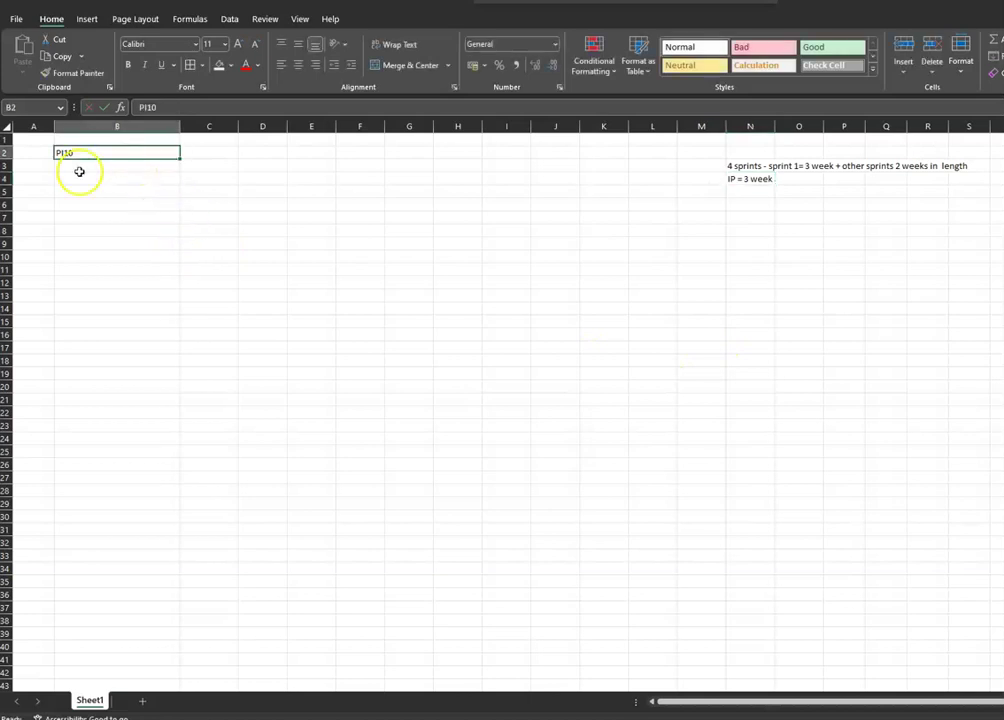
left_click(209, 151)
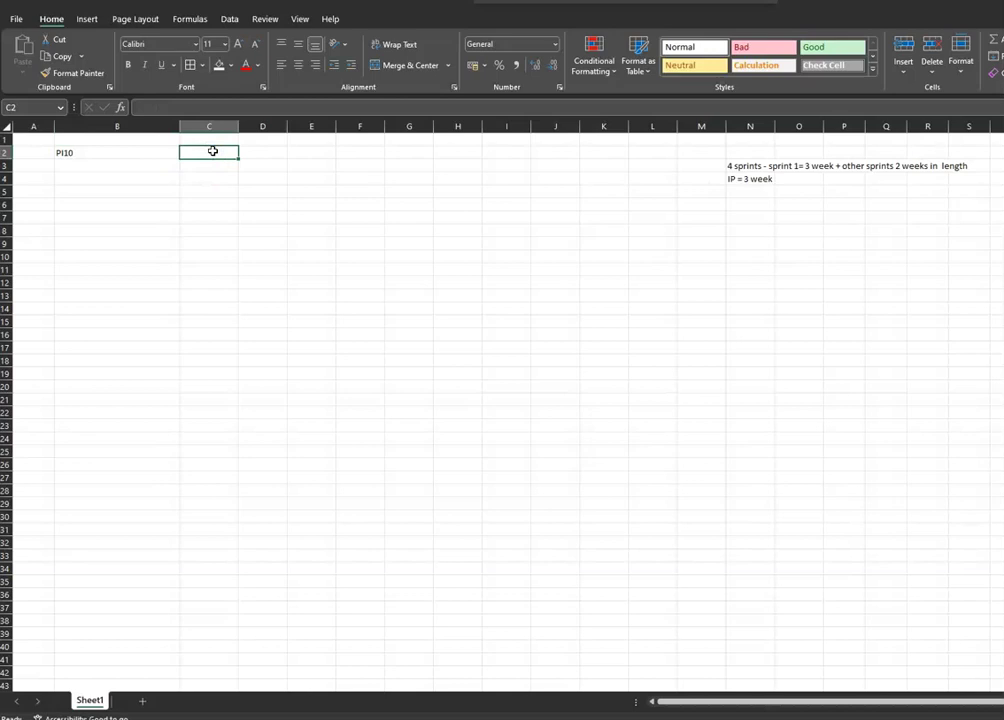
type("End of PIP")
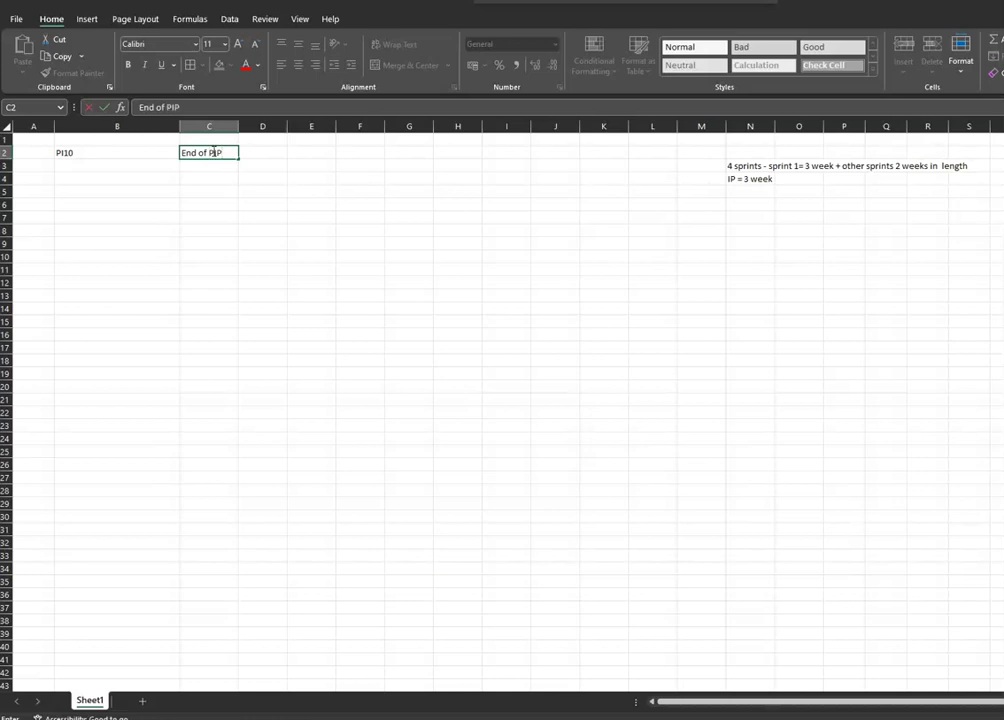
- Enter the sprint headings 10.1 in D2 and 10.2 in G2, leaving E2 and F2 empty between them
left_click(258, 152)
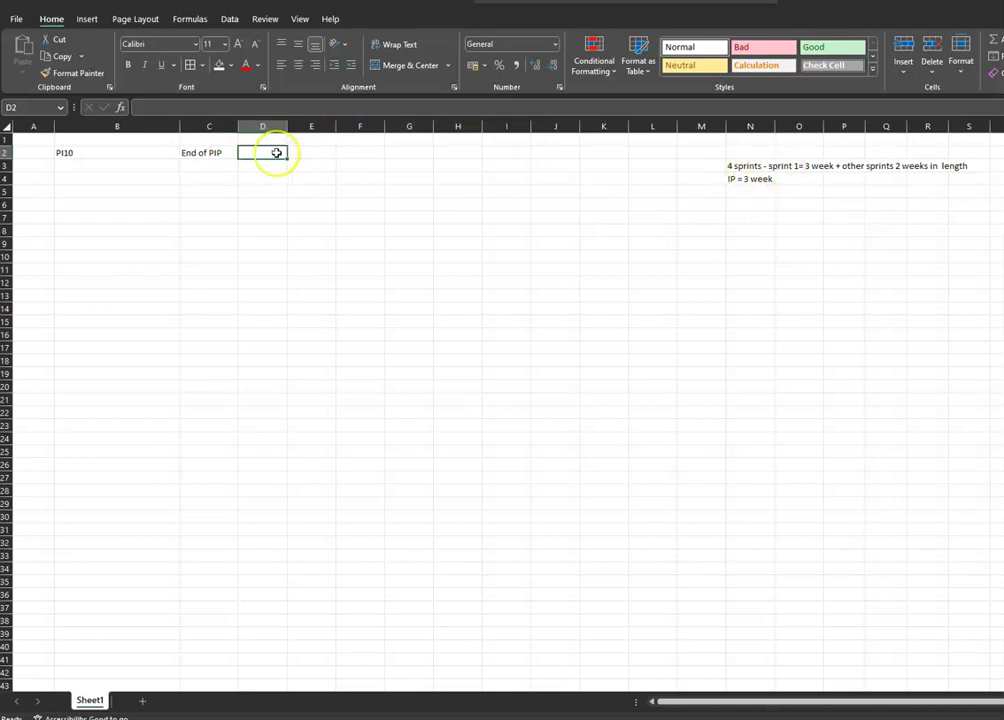
type("10.1")
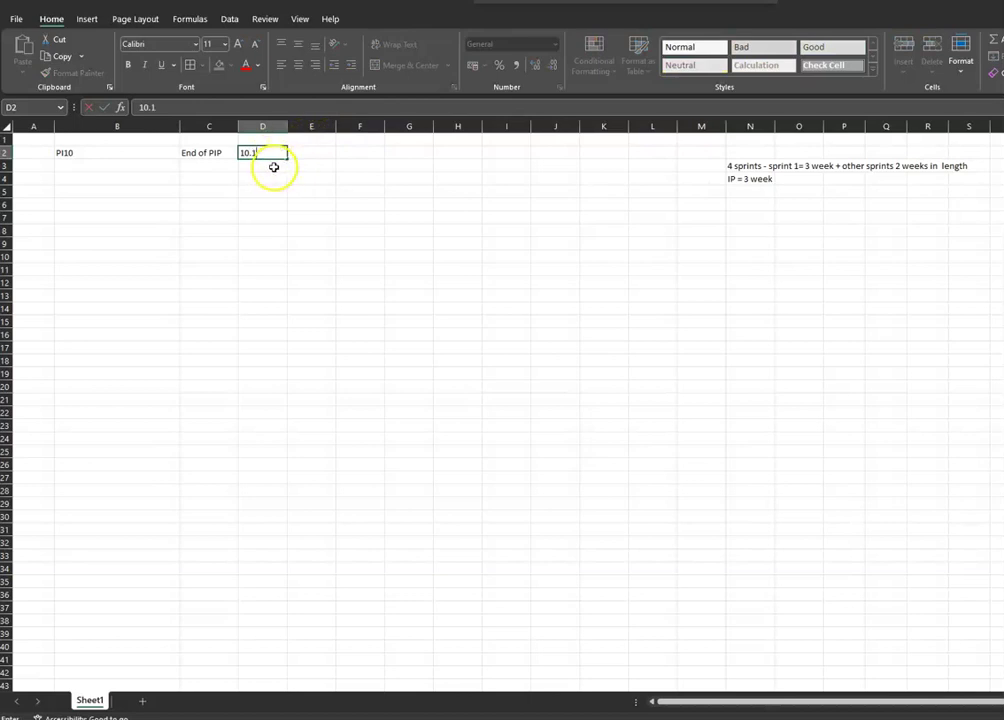
left_click(273, 164)
left_click(317, 167)
left_click(343, 164)
left_click(398, 155)
type("10.2")
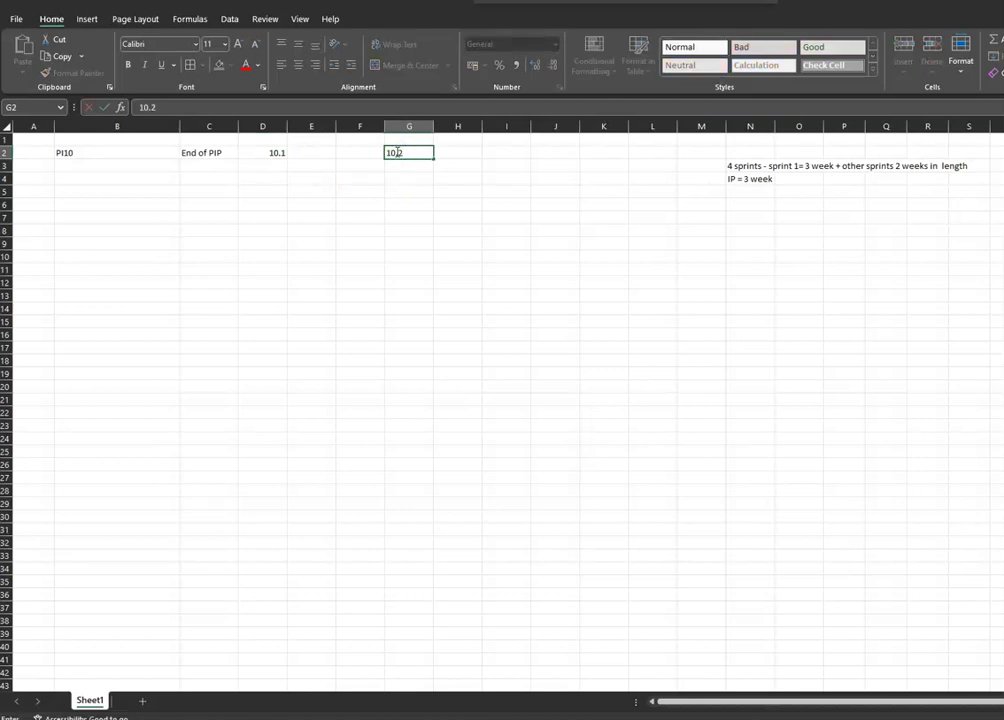
- Complete the heading row with 10.3 in I2, 10.4 in K2 and IP in M2
left_click(441, 163)
left_click(505, 149)
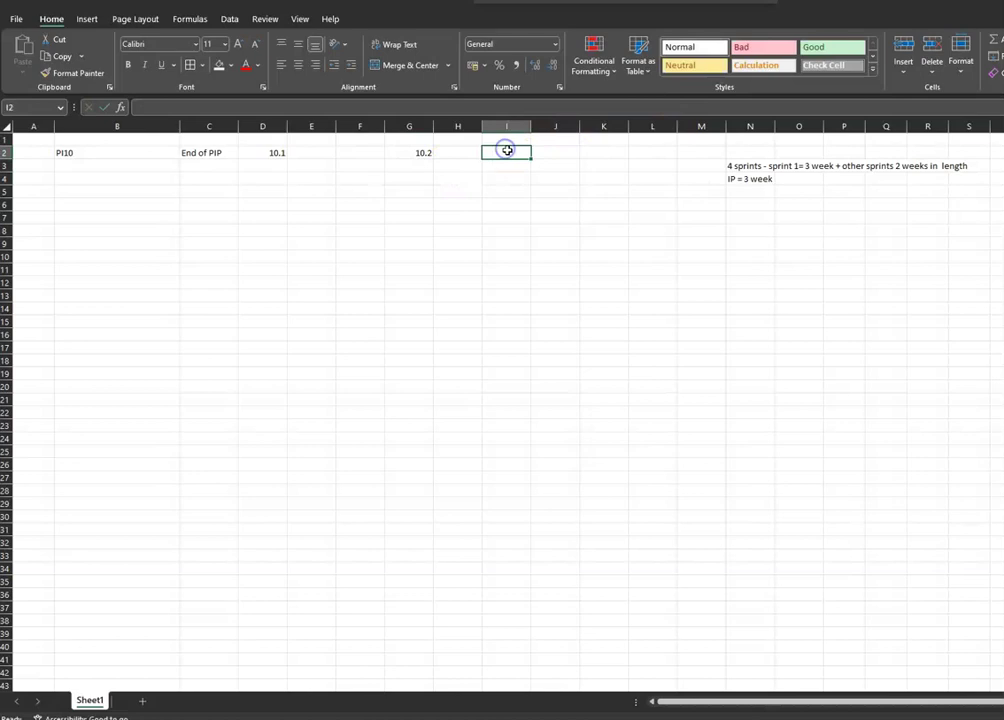
type("10.3")
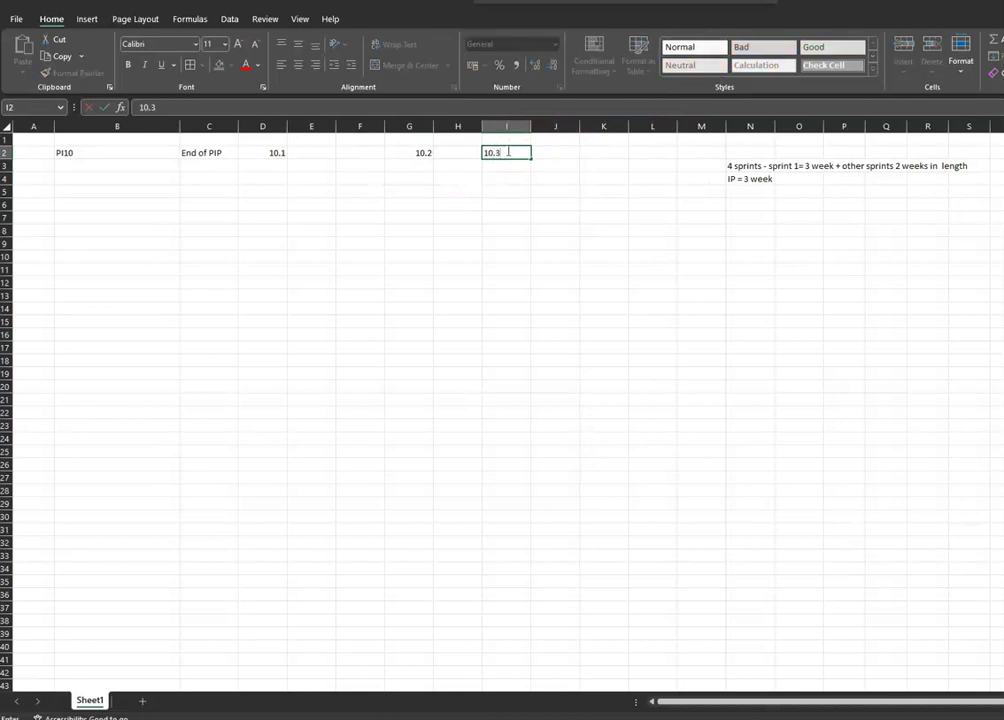
left_click(541, 166)
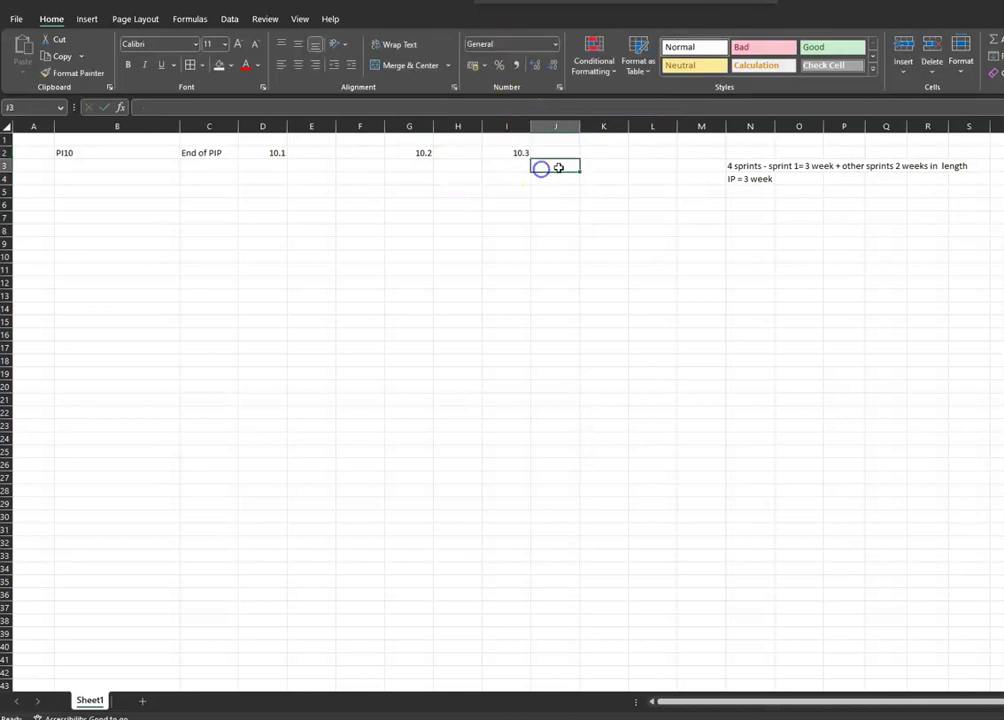
left_click(607, 153)
type("10.4")
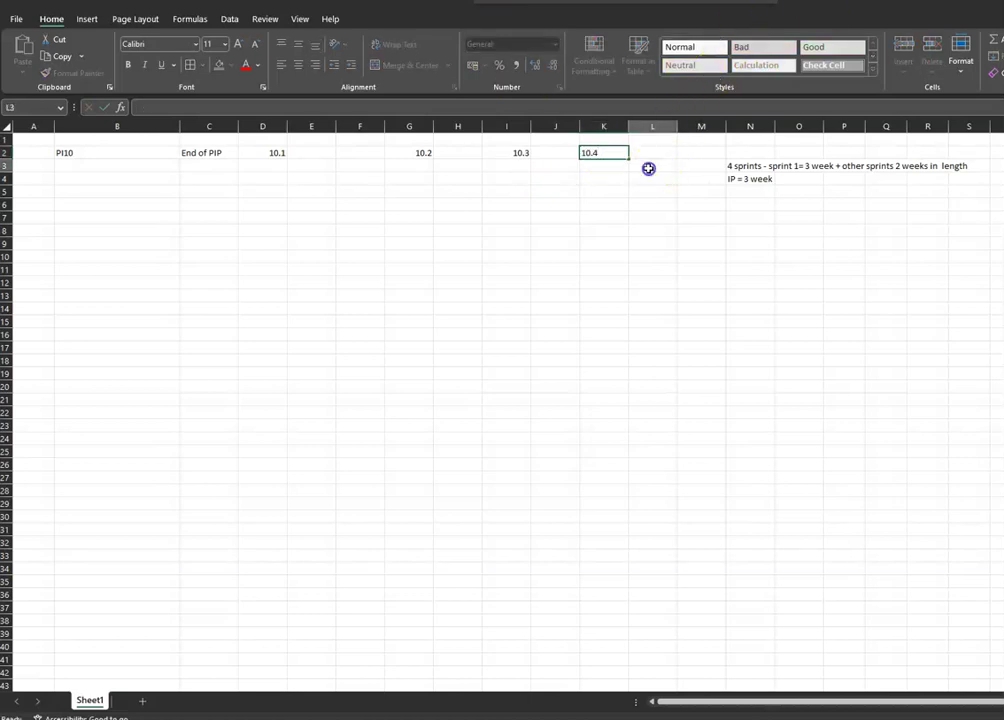
left_click(648, 166)
left_click(705, 157)
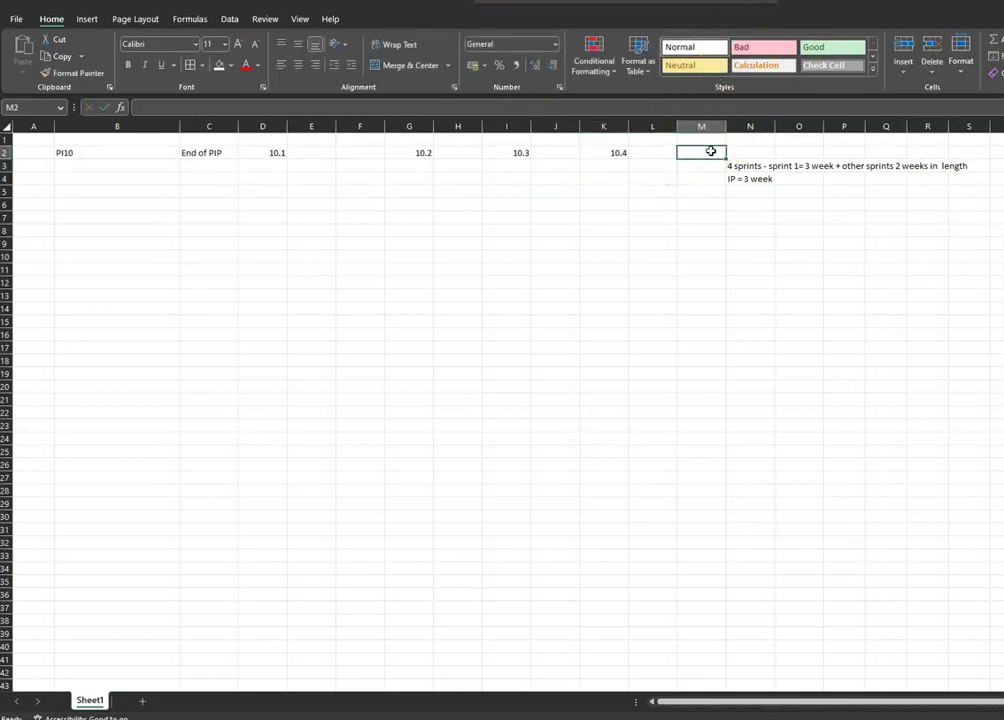
type("IP")
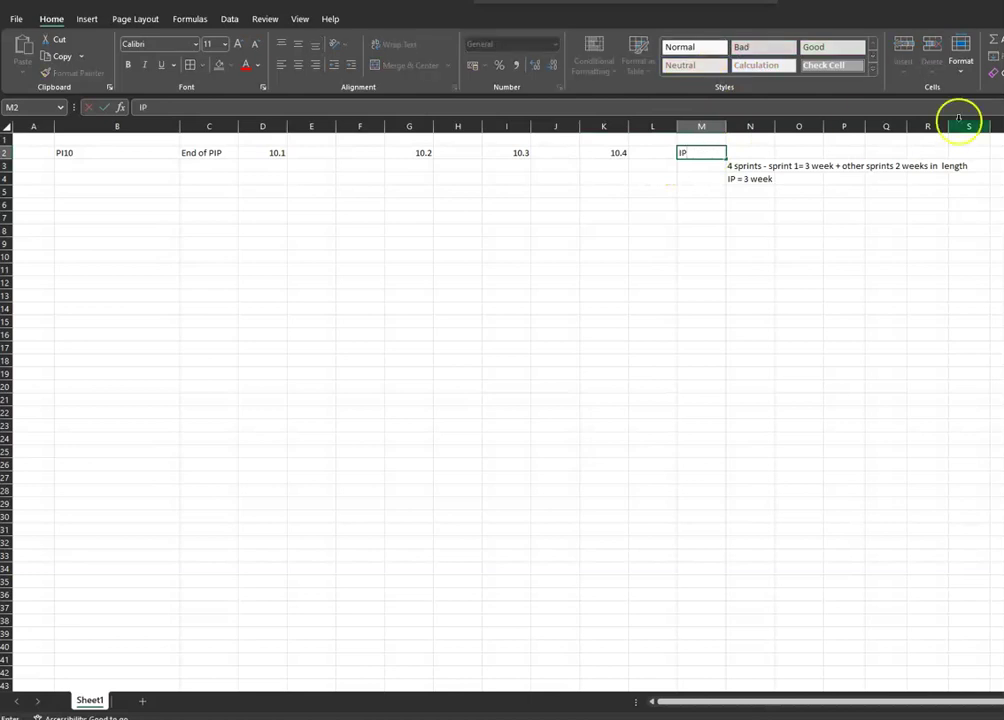
- Delete the two sprint-length notes in N3:N4
left_click(748, 165)
left_click_drag(748, 165, 760, 183)
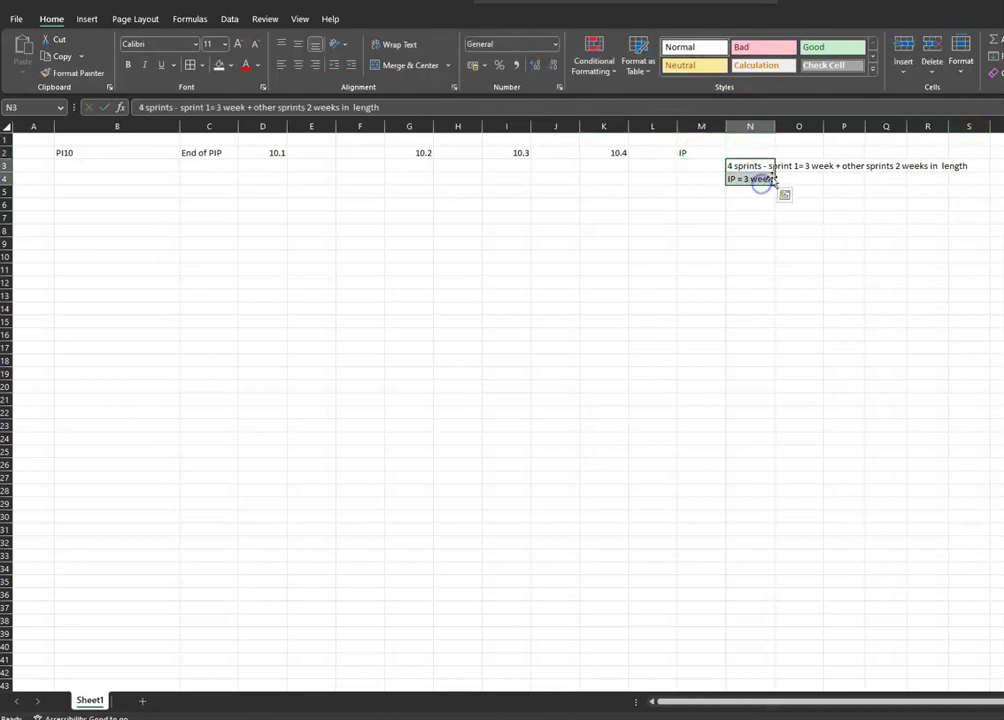
key("Delete")
left_click(701, 178)
left_click(713, 163)
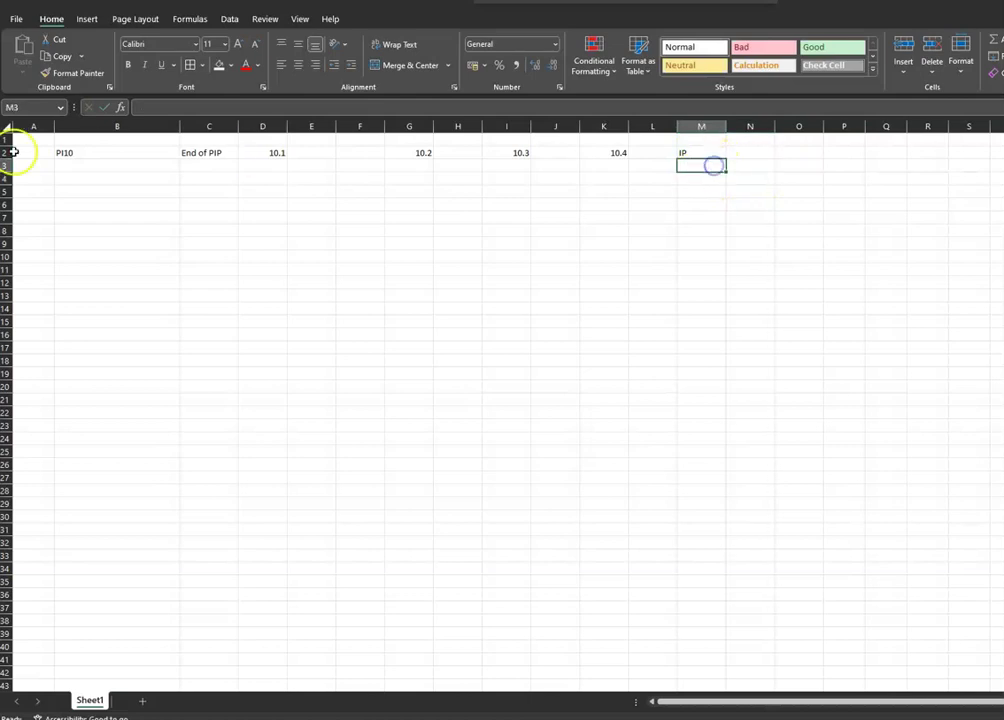
- Enter the row label "End of week" in B3, below the PI10 title
left_click(73, 166)
type("End of week")
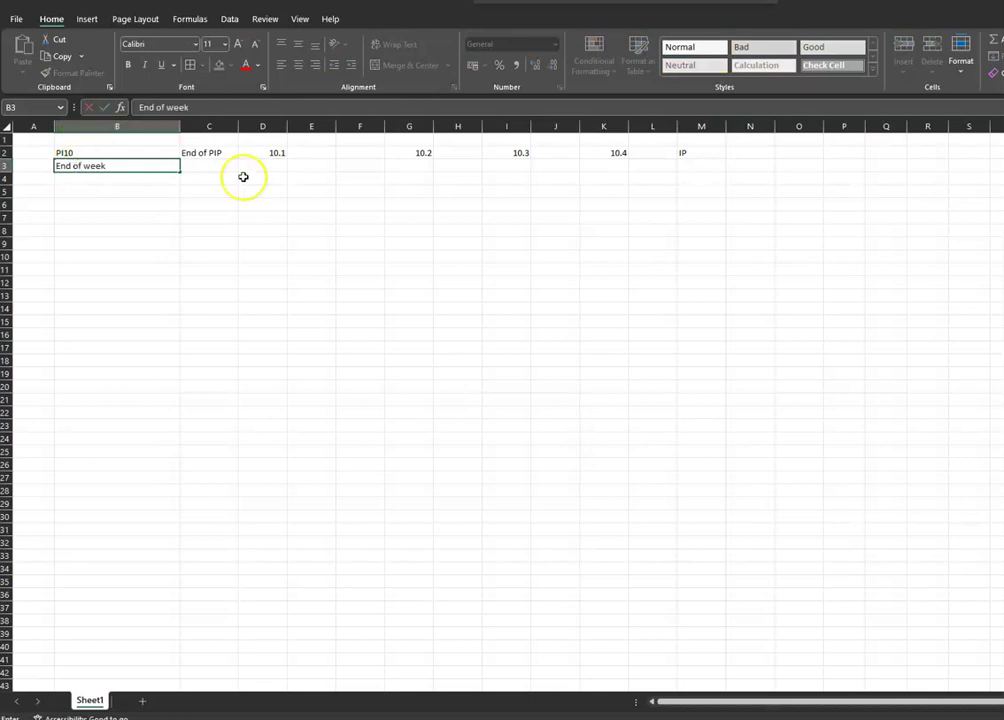
left_click(186, 265)
- Apply all borders to the range B2:O8 to form the planning grid
left_click_drag(65, 155, 791, 229)
left_click(190, 65)
left_click(302, 222)
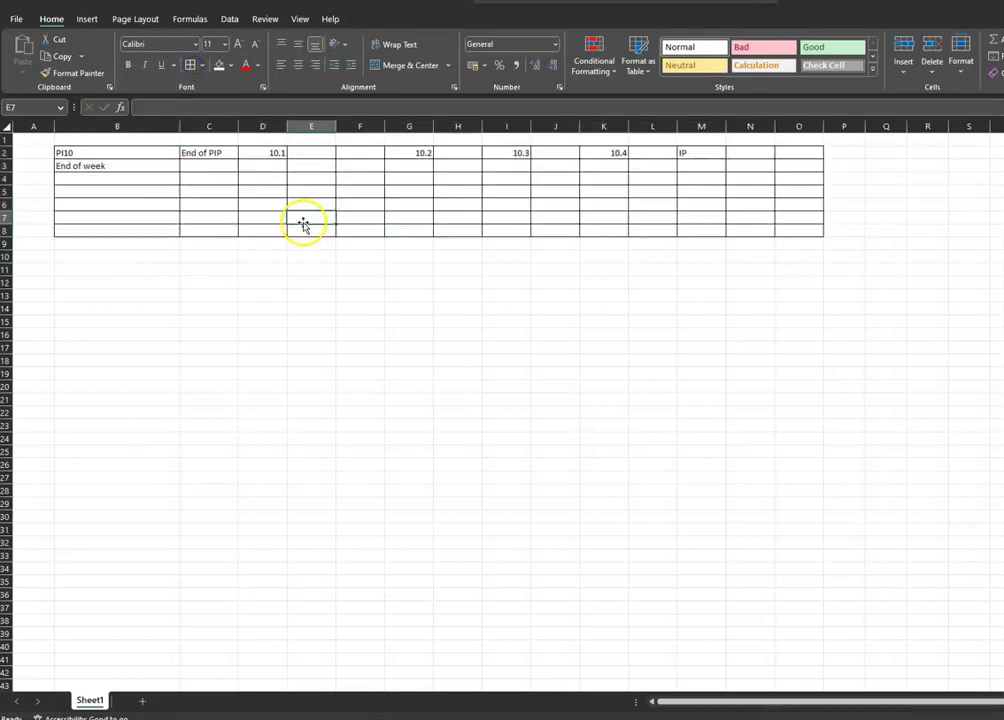
- Merge and center each heading over its weeks: D2:F2, G2:H2, I2:J2, K2:L2 and M2:O2
left_click_drag(264, 155, 448, 155)
left_click(403, 66)
left_click(417, 67)
left_click(516, 153)
left_click_drag(516, 153, 790, 156)
left_click(415, 66)
left_click(403, 66)
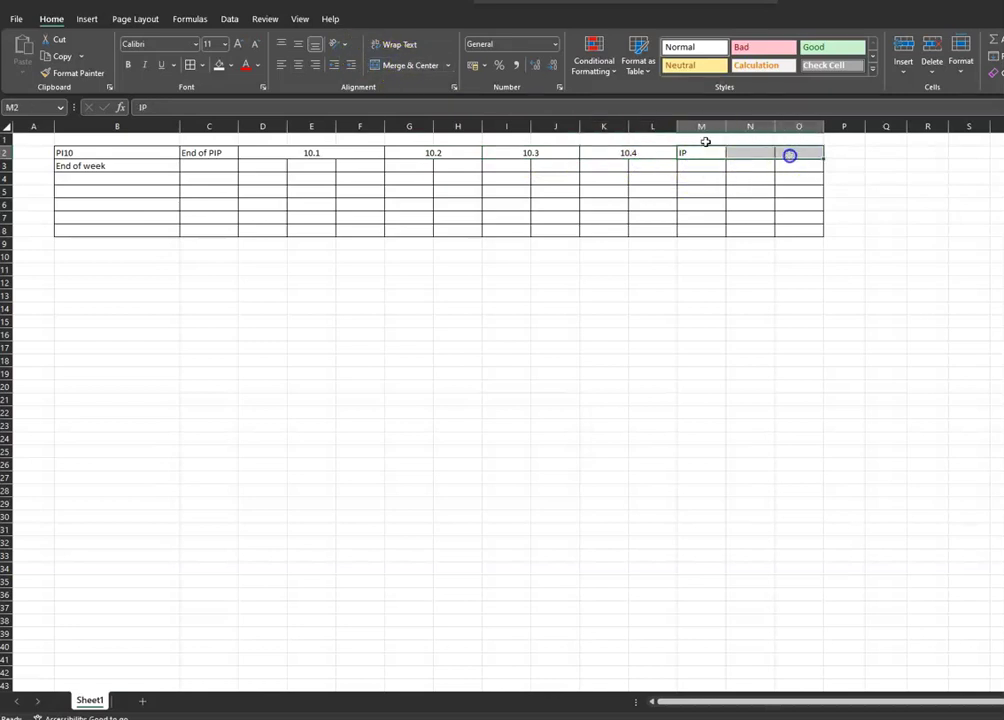
left_click(405, 65)
- Enter the date 31/03/2023 in C3 as the End of PIP week
left_click(141, 170)
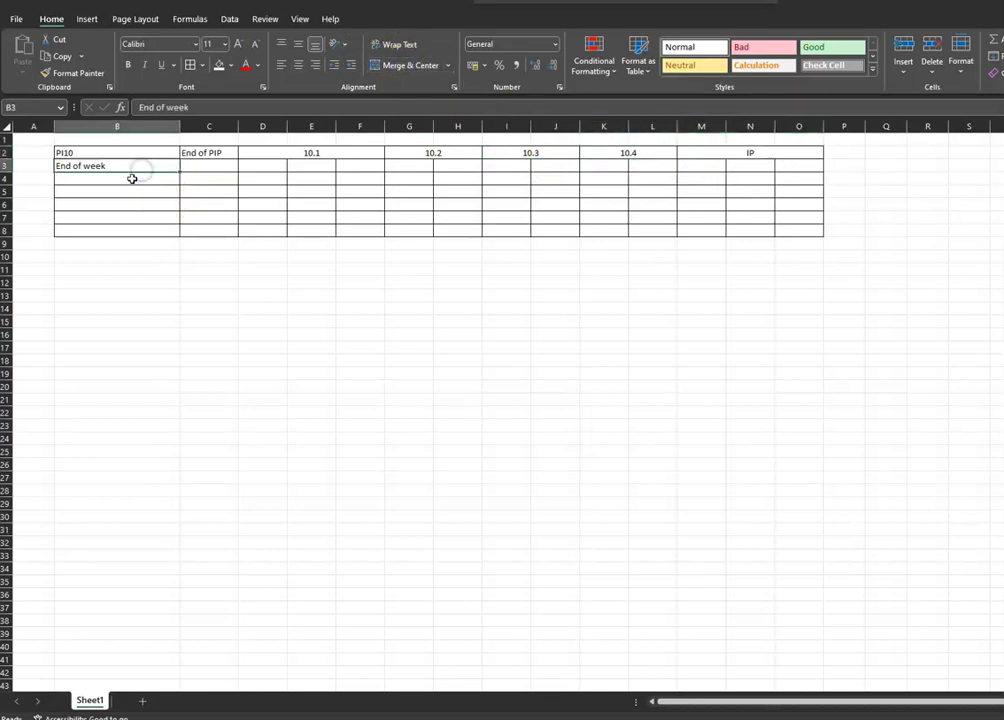
left_click(204, 167)
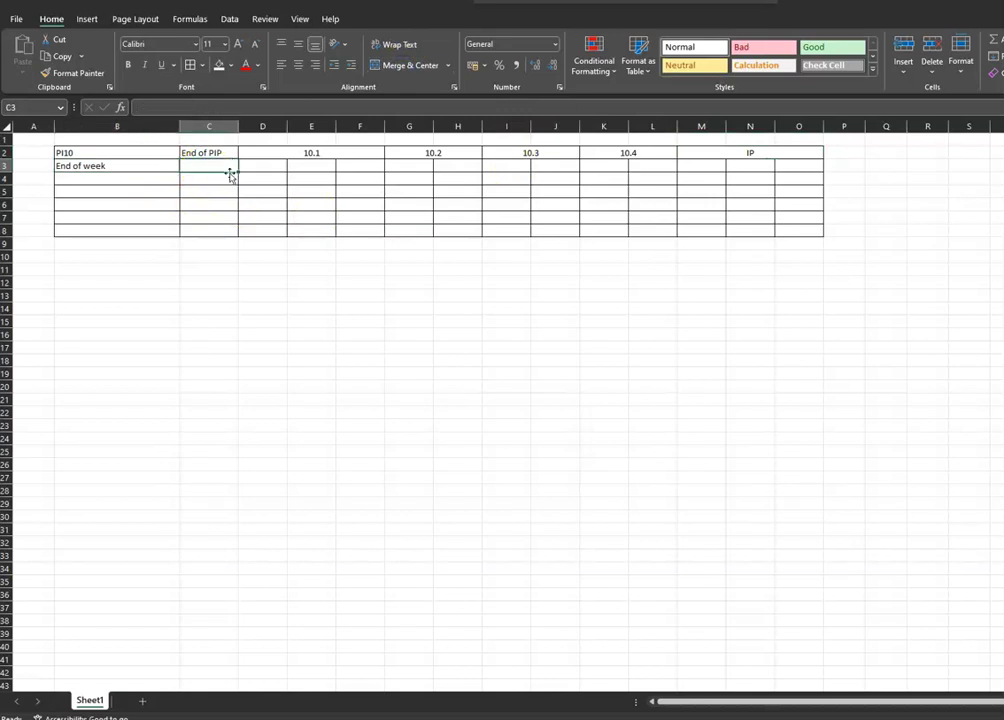
type("31")
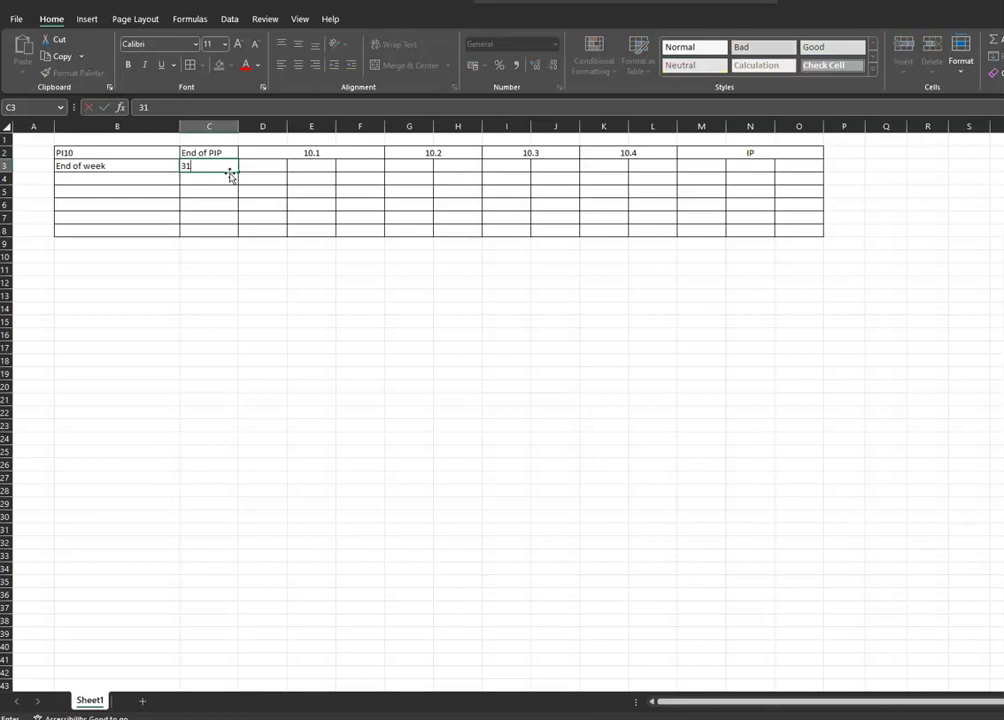
type("/03/2023")
- Enter the formula =C3+7 in D3 to calculate the first week-end date of sprint 10.1
left_click(266, 168)
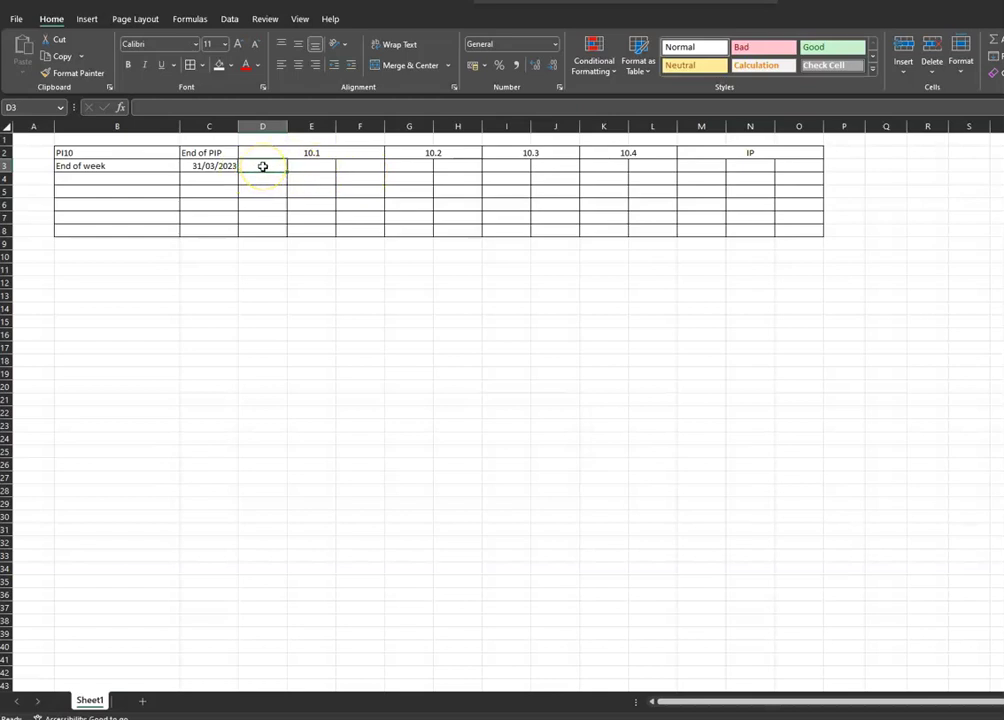
left_click(207, 166)
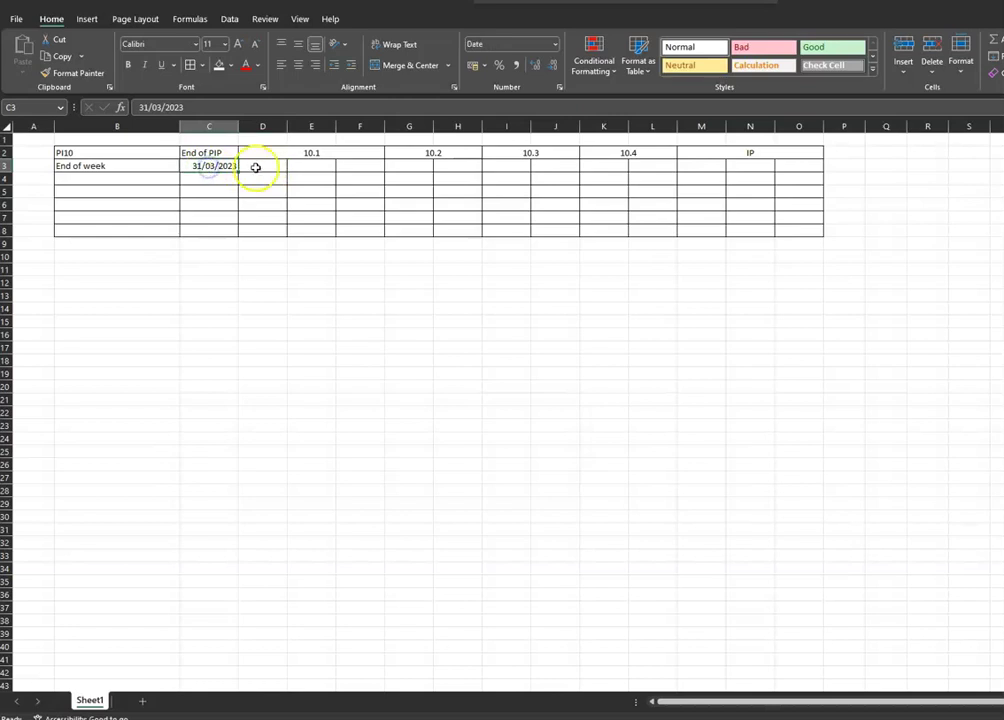
left_click(258, 168)
type("=")
left_click(207, 166)
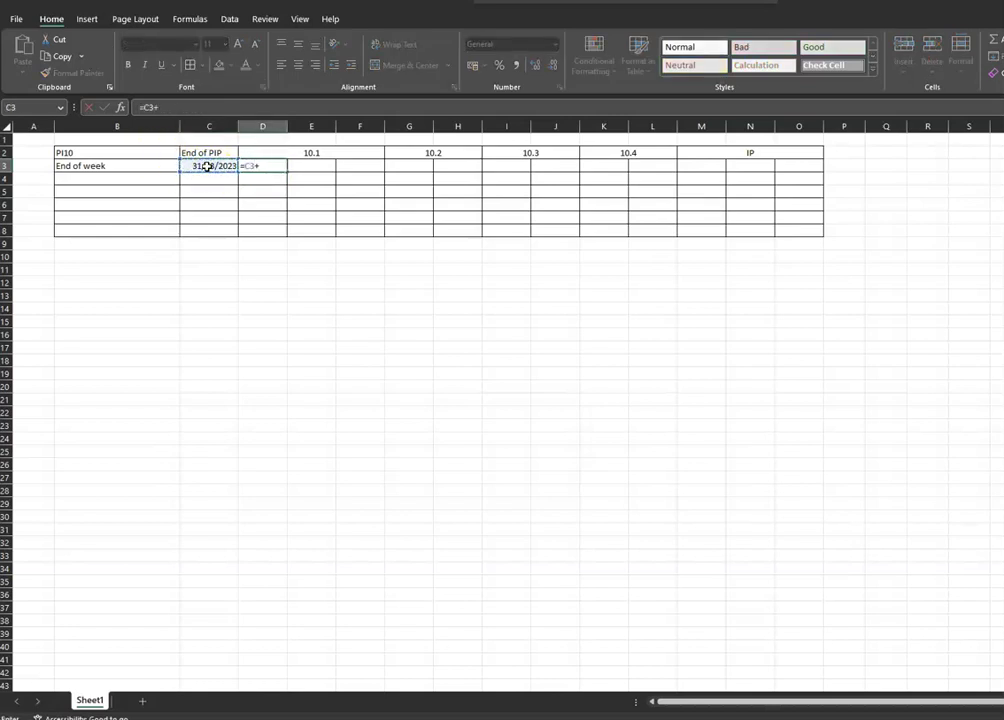
left_click(264, 194)
- Copy the weekly date formula from D3 into each cell from E3 through K3
left_click(264, 167)
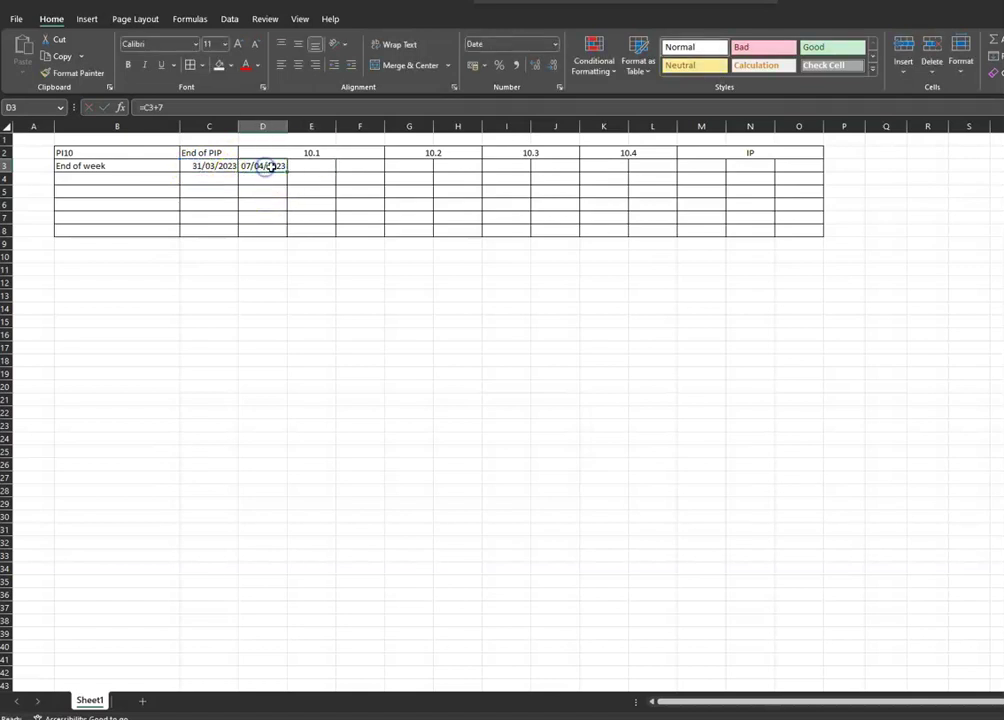
key("ctrl+c")
left_click(312, 168)
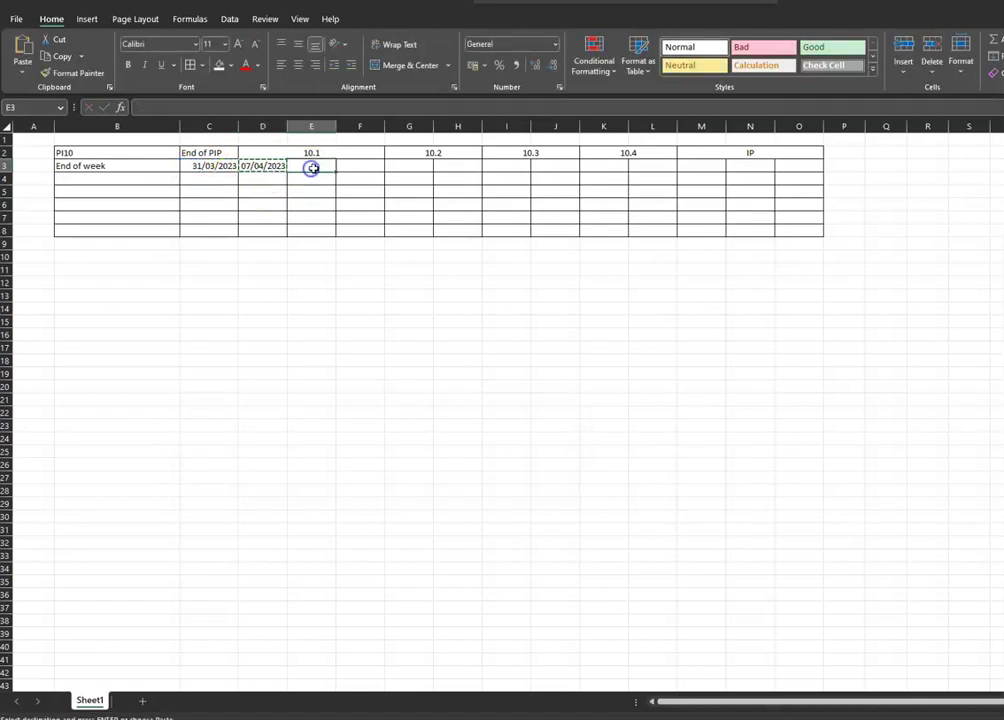
key("ctrl+v")
left_click(357, 166)
key("ctrl+v")
left_click(406, 165)
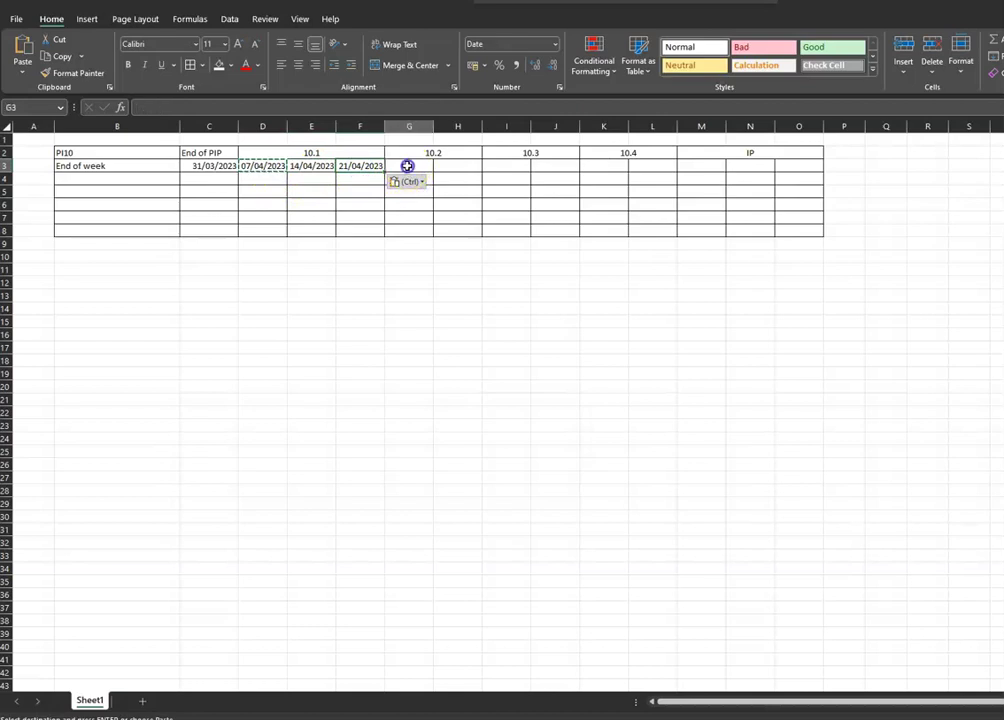
key("ctrl+v")
left_click(457, 163)
key("ctrl+v")
left_click(506, 167)
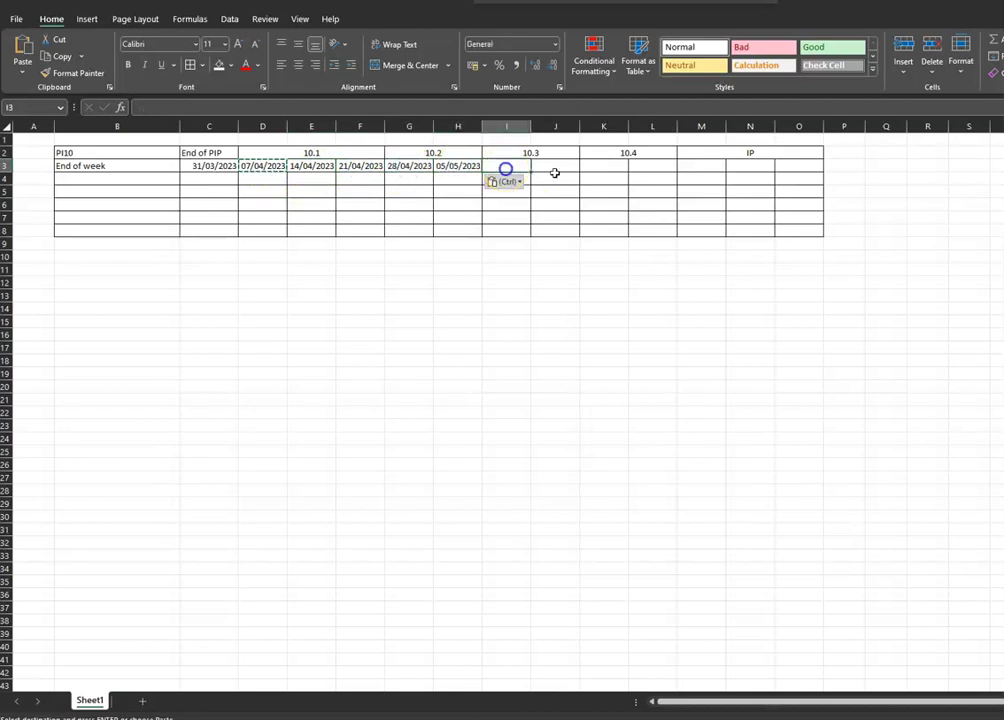
key("ctrl+v")
left_click(553, 167)
key("ctrl+v")
left_click(600, 166)
key("ctrl+v")
- Copy the weekly date formula from K3 into L3, M3 and N3
left_click(643, 167)
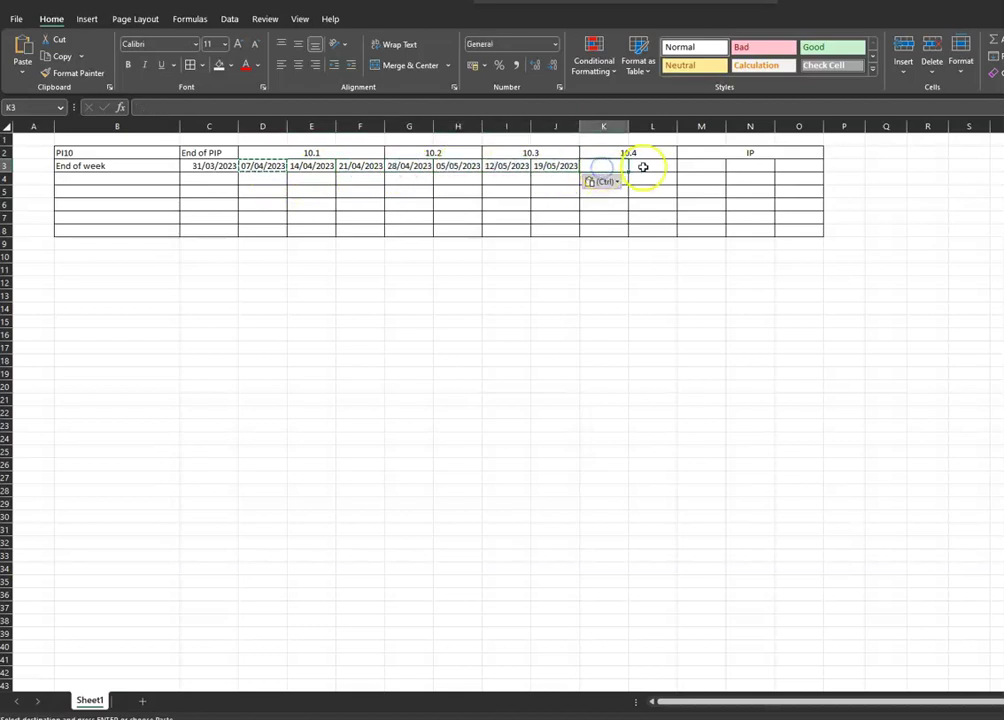
left_click(667, 170)
key("ctrl+c")
left_click(594, 166)
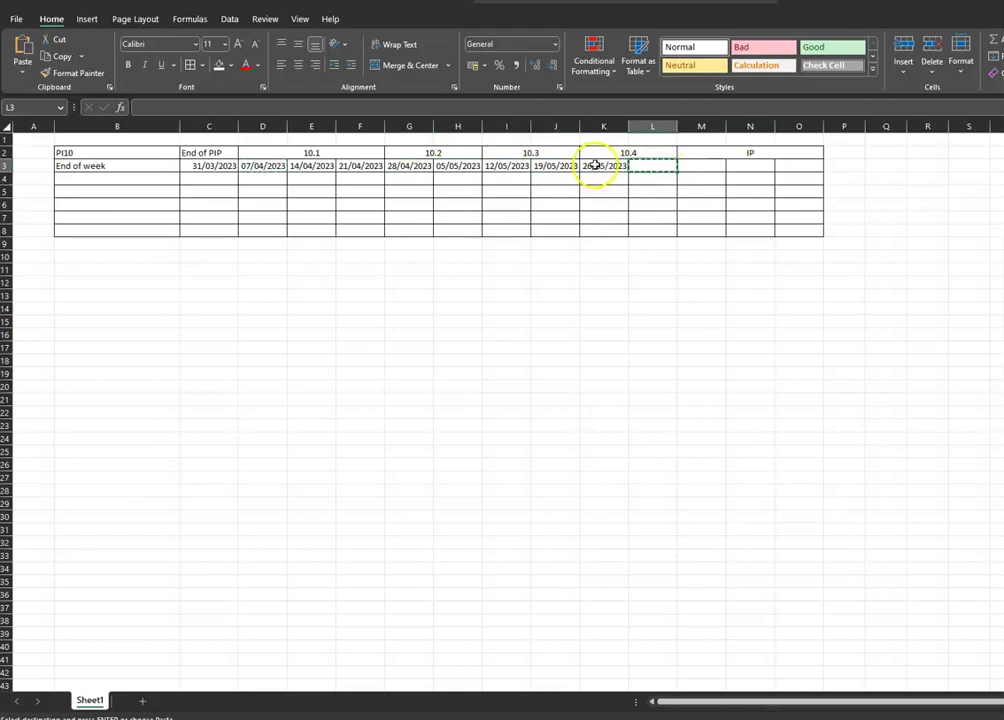
key("ctrl+c")
left_click(650, 167)
key("ctrl+v")
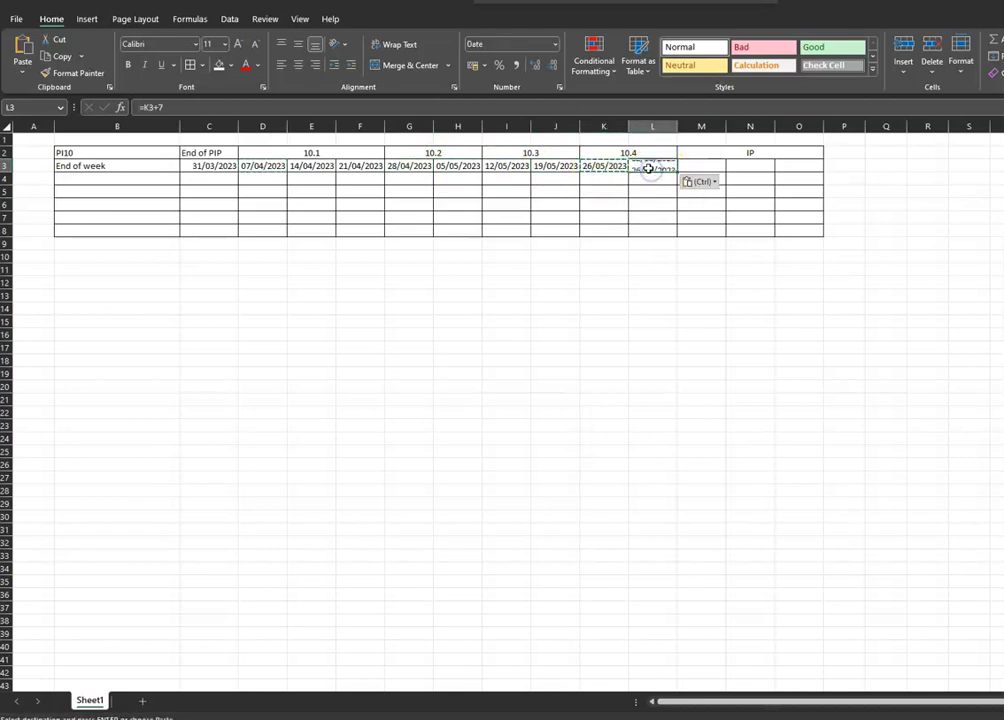
left_click(691, 166)
key("ctrl+v")
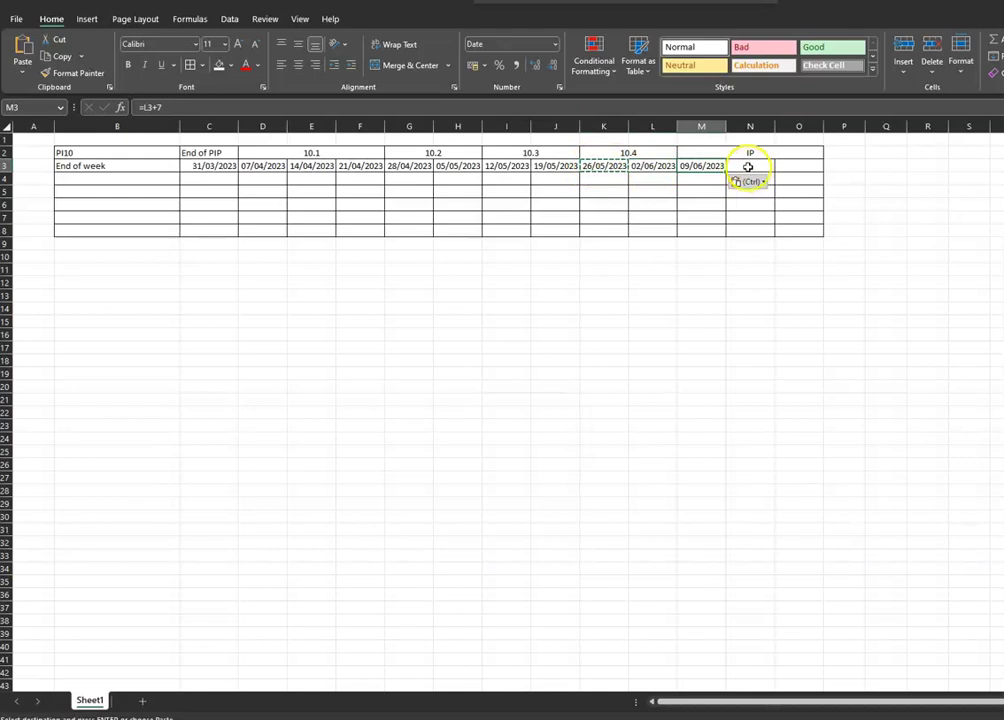
left_click(752, 167)
key("Return")
- Copy the date formula from N3 into O3 to complete the last IP week
left_click(784, 166)
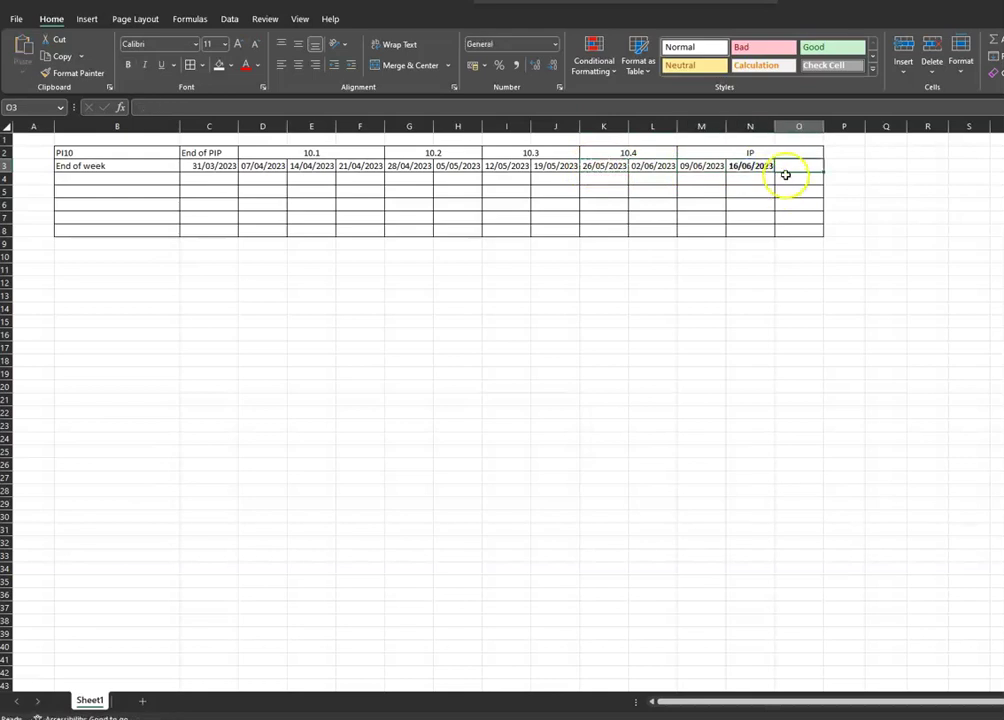
left_click(745, 166)
key("ctrl+c")
left_click(786, 167)
key("ctrl+v")
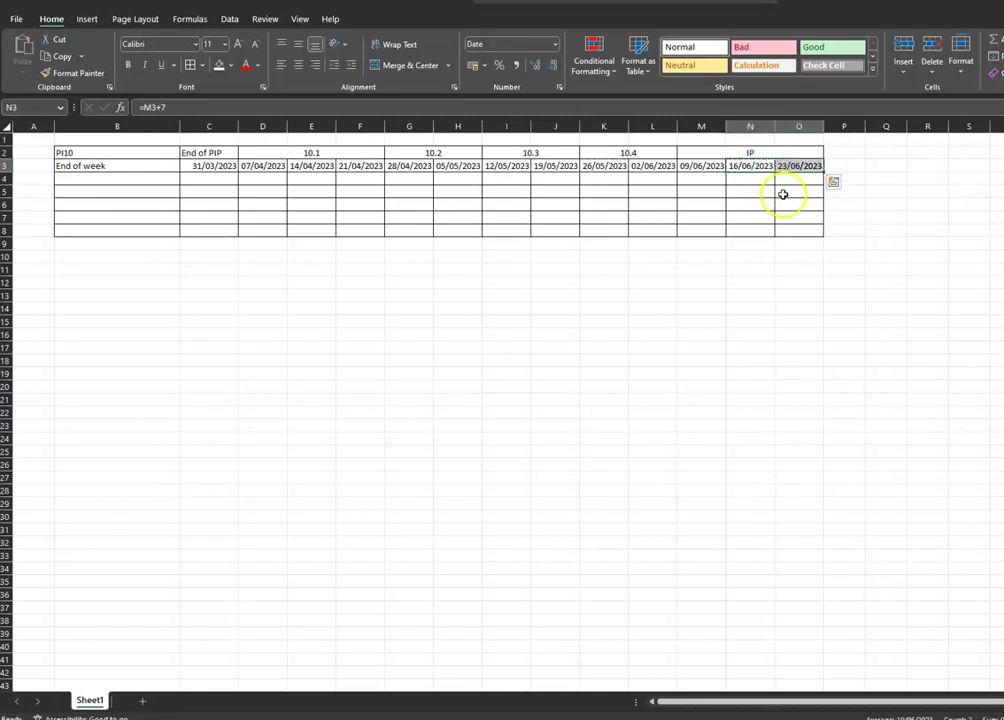
left_click(784, 195)
key("Escape")
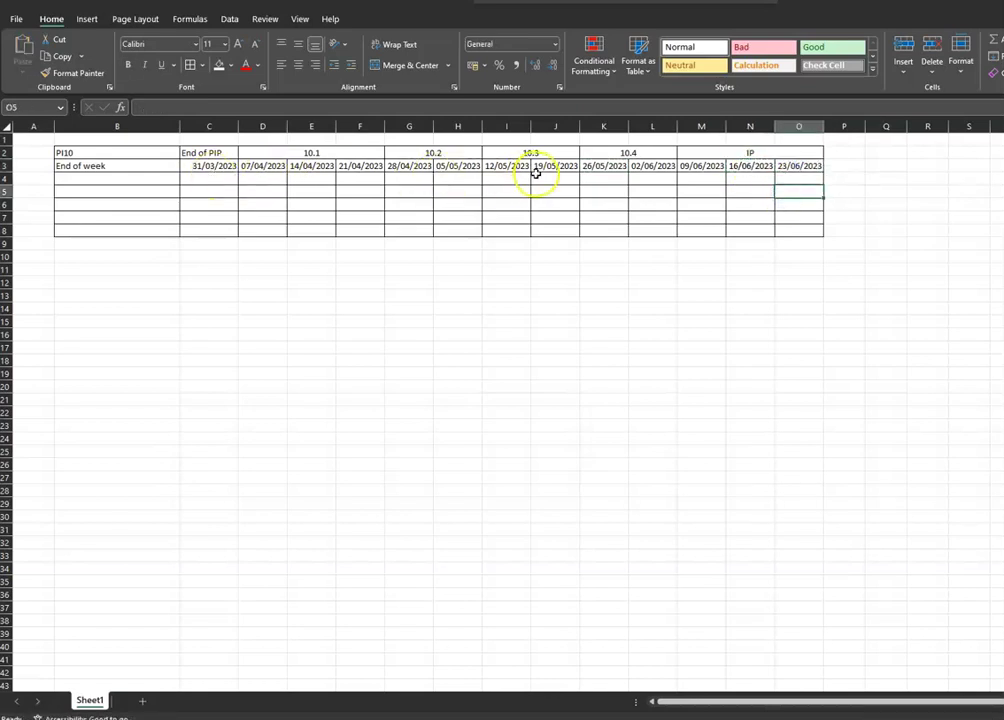
- Format the dates in C3:O3 with the custom number format dd-mmm
left_click_drag(207, 167, 779, 168)
right_click(201, 170)
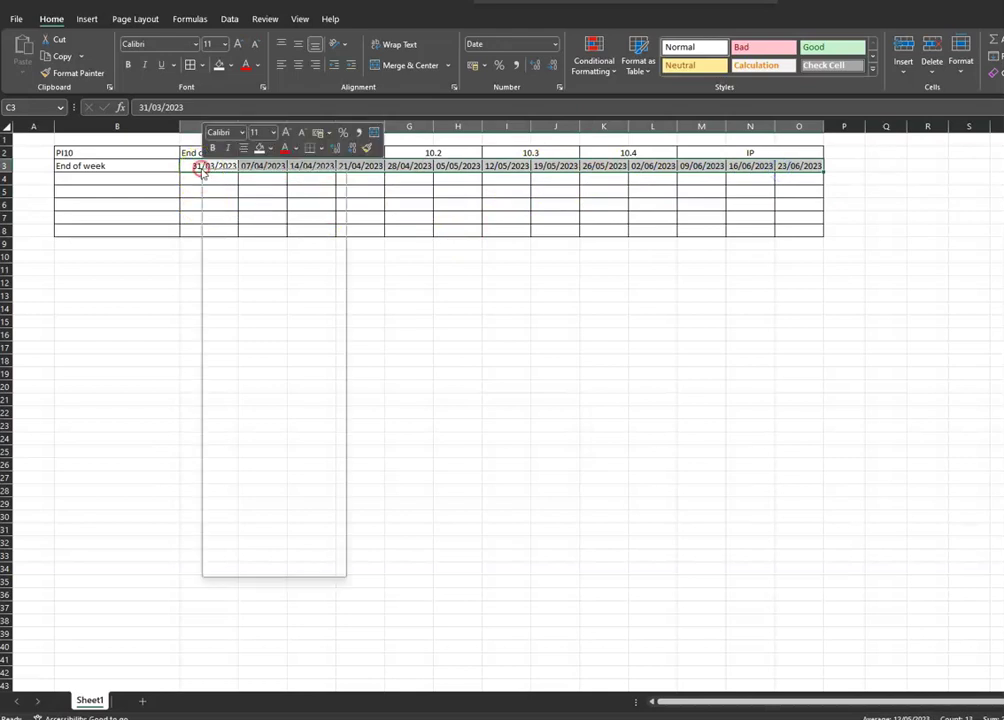
left_click(258, 489)
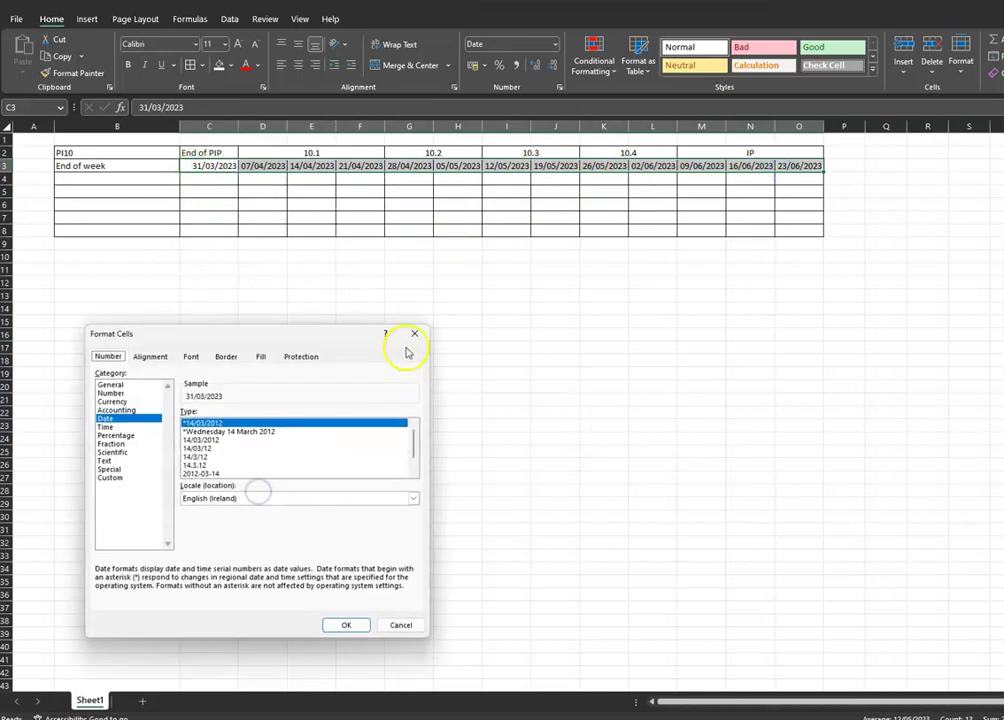
left_click(110, 479)
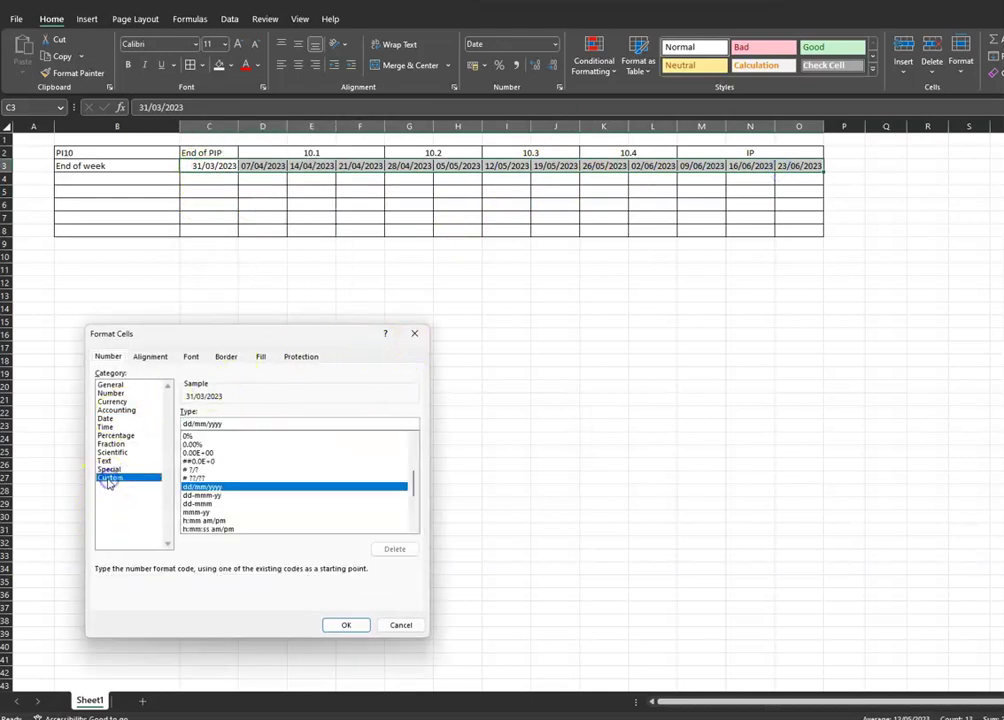
left_click(229, 423)
left_click_drag(229, 423, 148, 428)
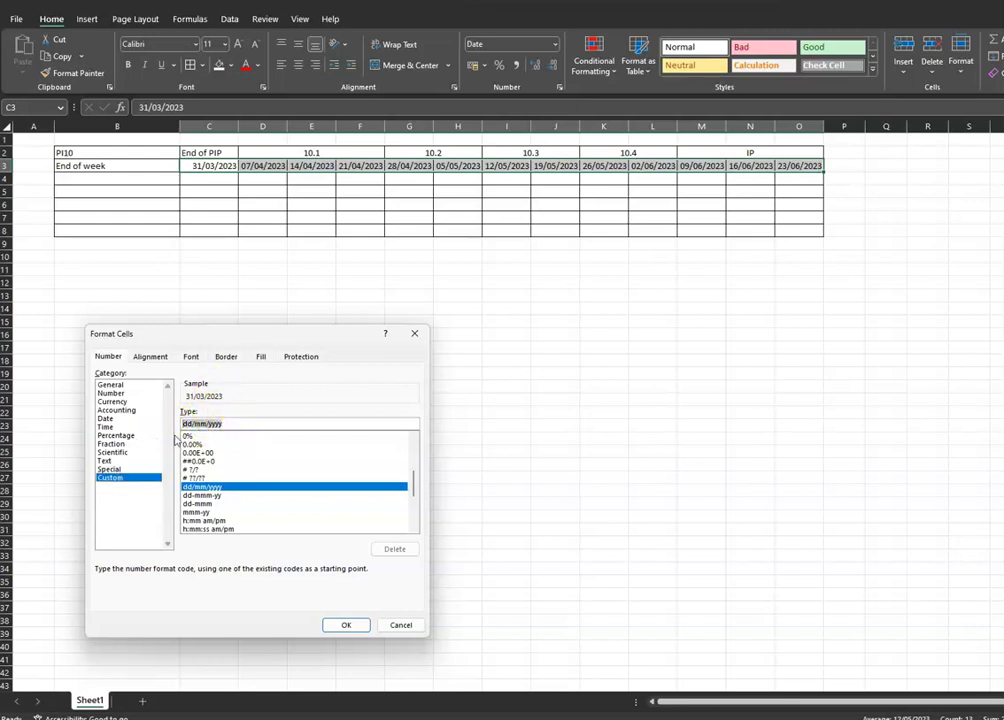
type("dd-mmm")
key("Return")
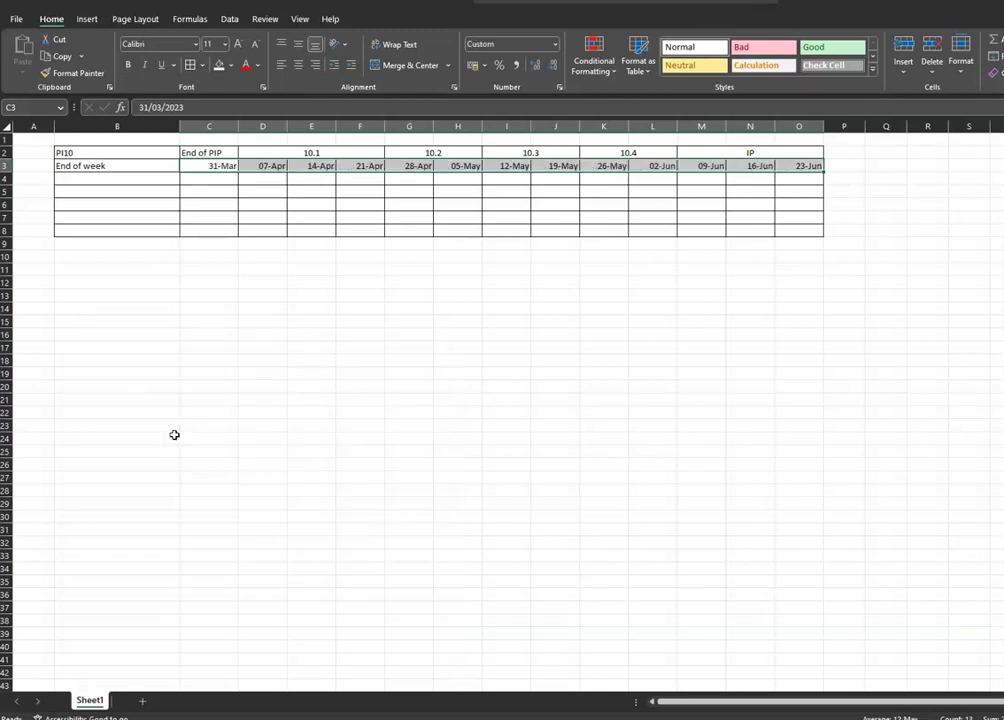
left_click(222, 336)
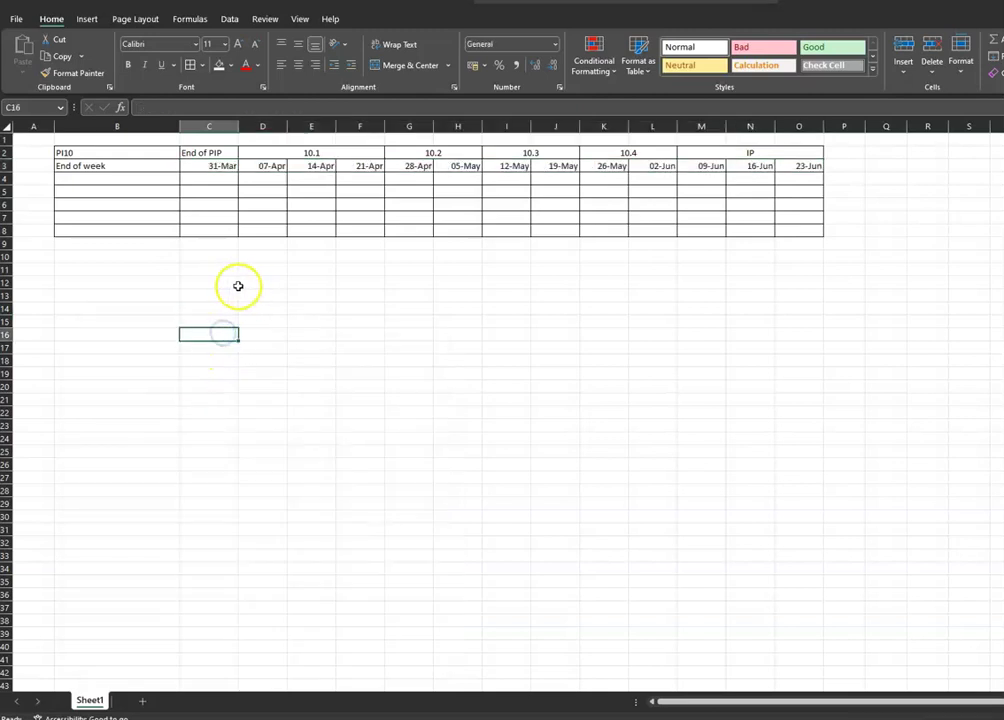
- Fill the header rows B2:O3 with grey and make the row 2 headings bold
left_click_drag(78, 152, 760, 164)
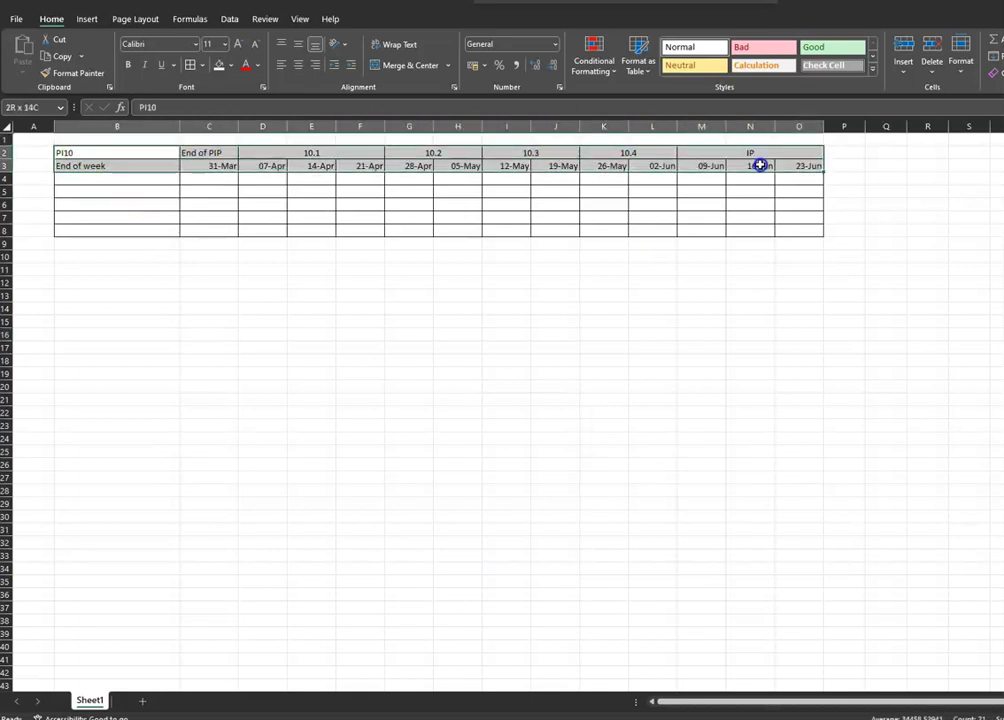
left_click(229, 66)
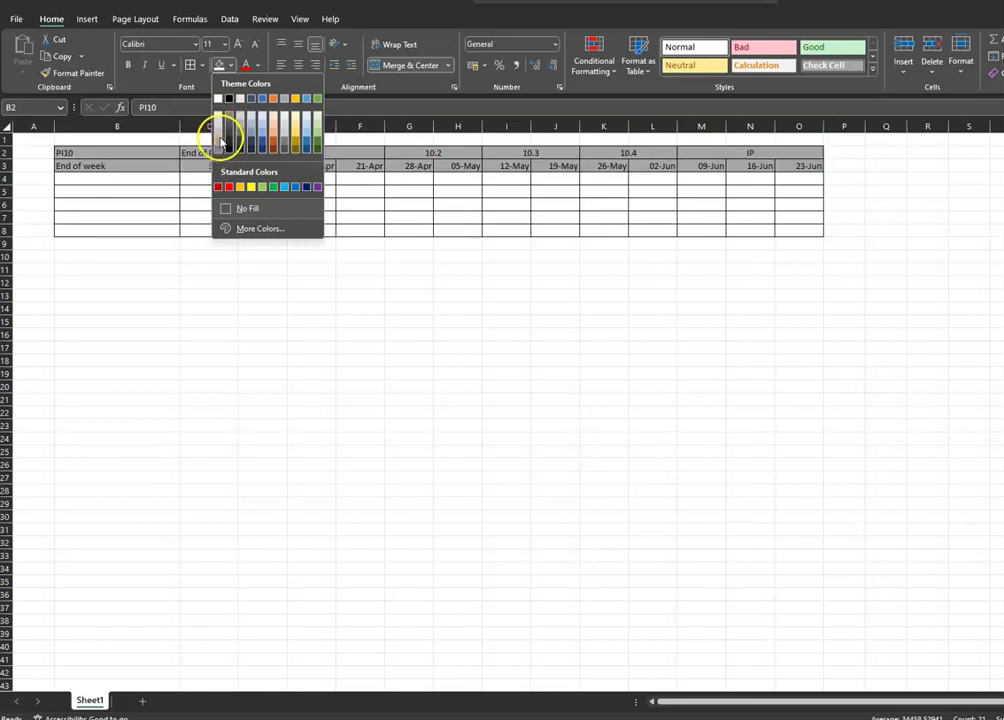
left_click(220, 134)
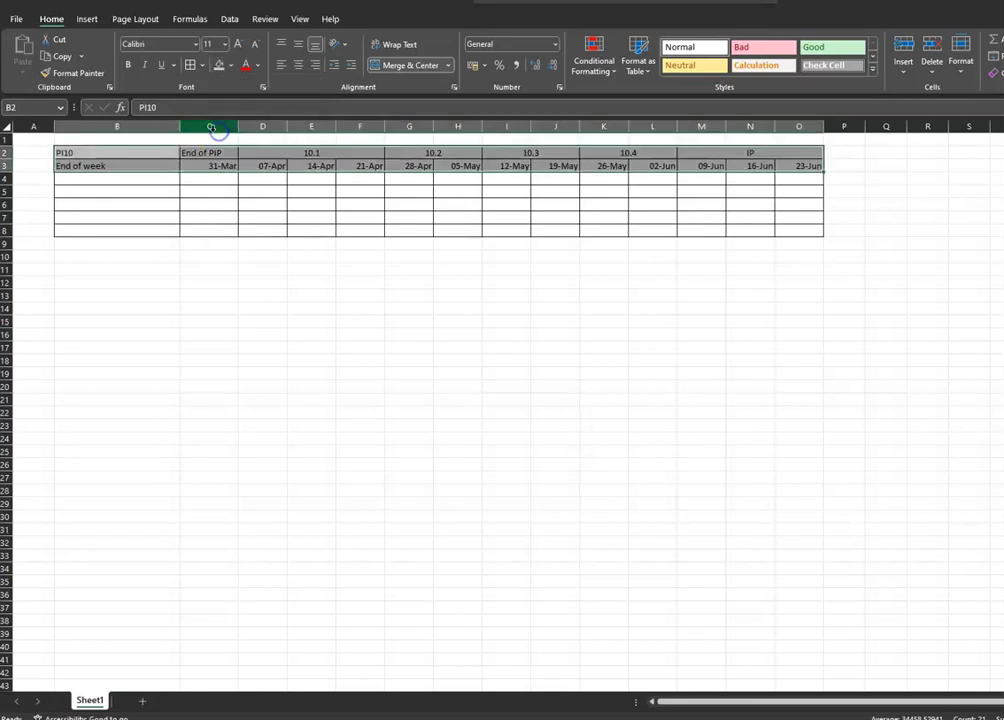
left_click(107, 152)
left_click_drag(704, 150, 99, 155)
key("ctrl+b")
- Label B4 Planned features per sprint and enter 9 in F4, 27 in H4, 33 in J4, 51 in L4 and 7 in O4
left_click(126, 185)
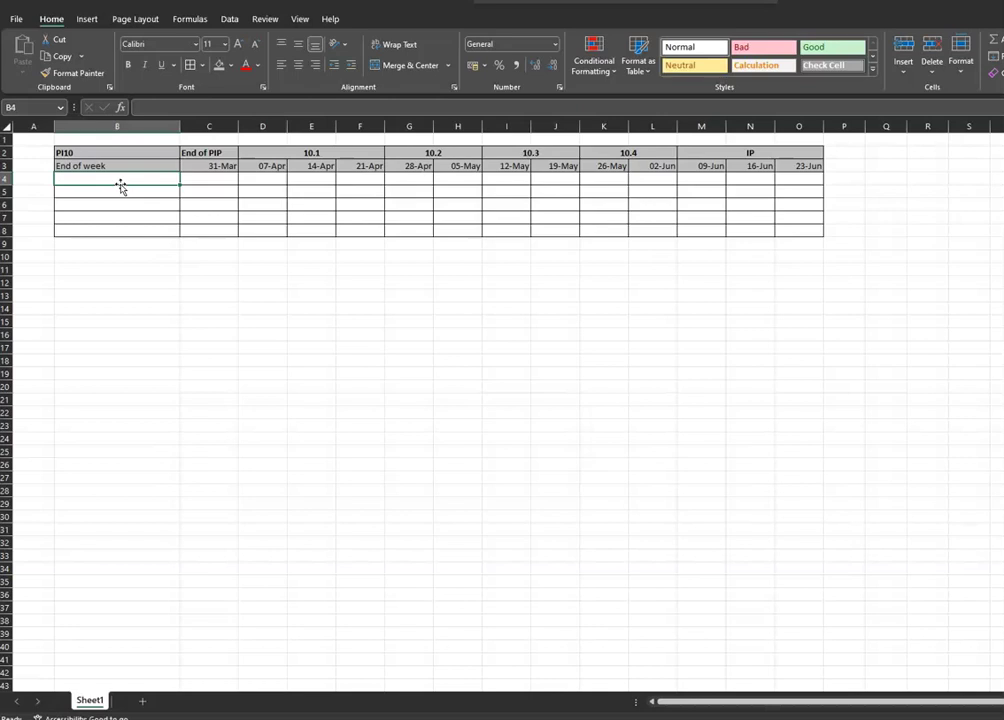
type("Planned features per sprint")
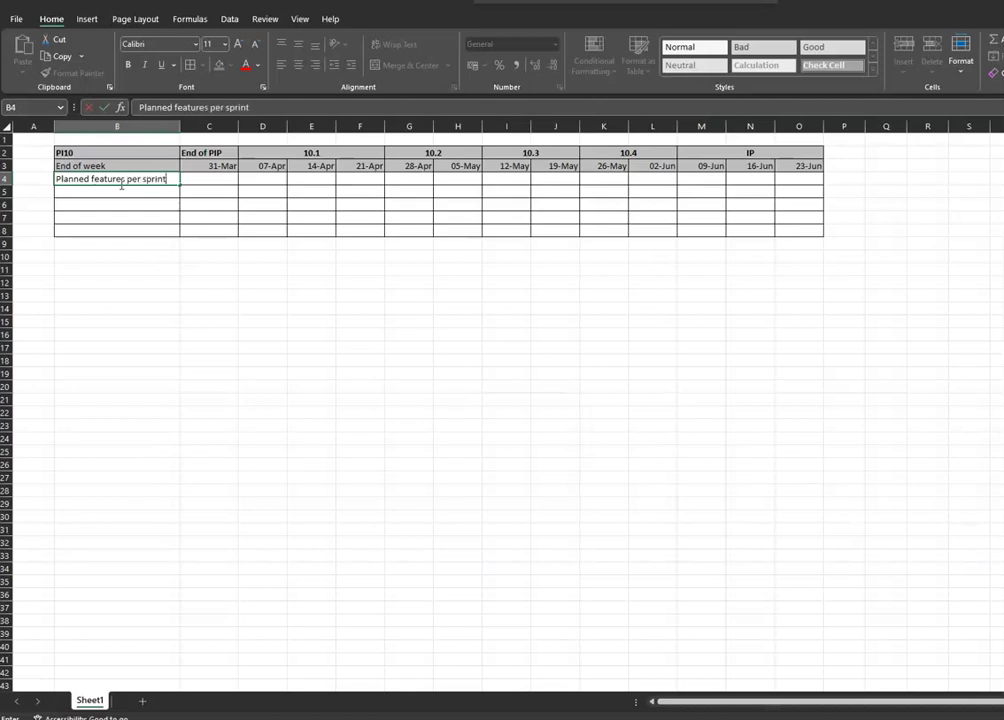
left_click(360, 180)
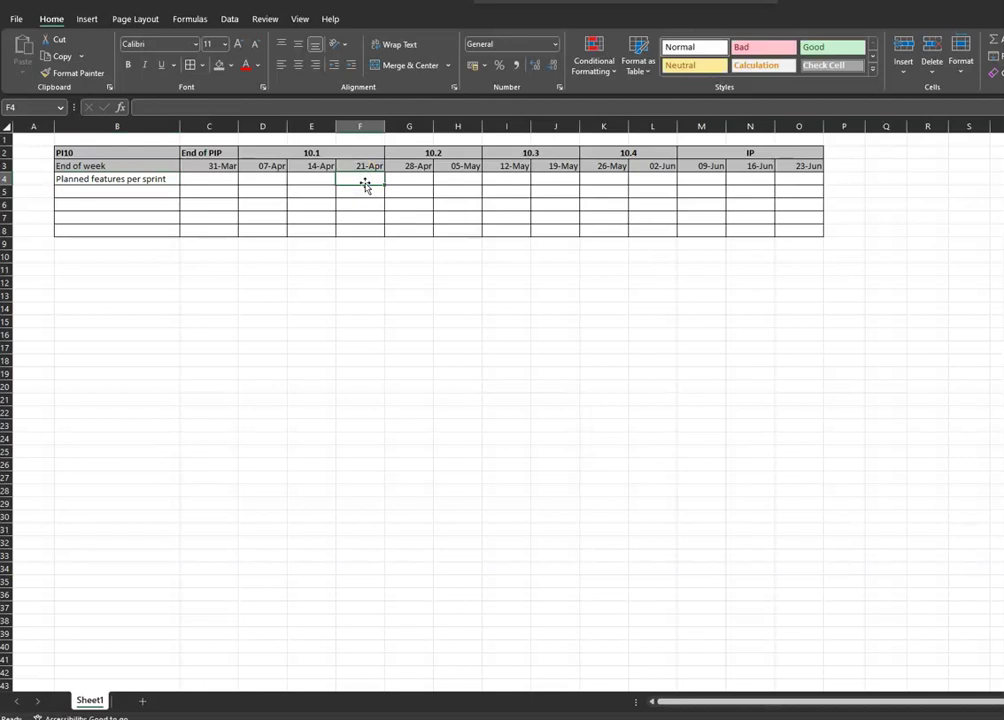
type("9")
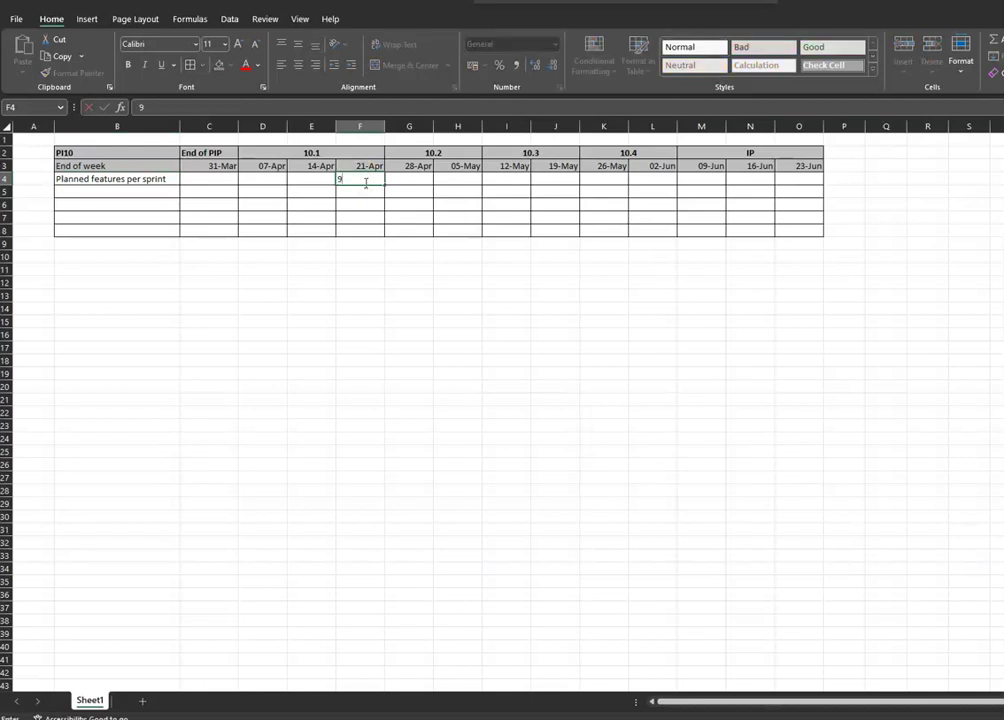
left_click(456, 180)
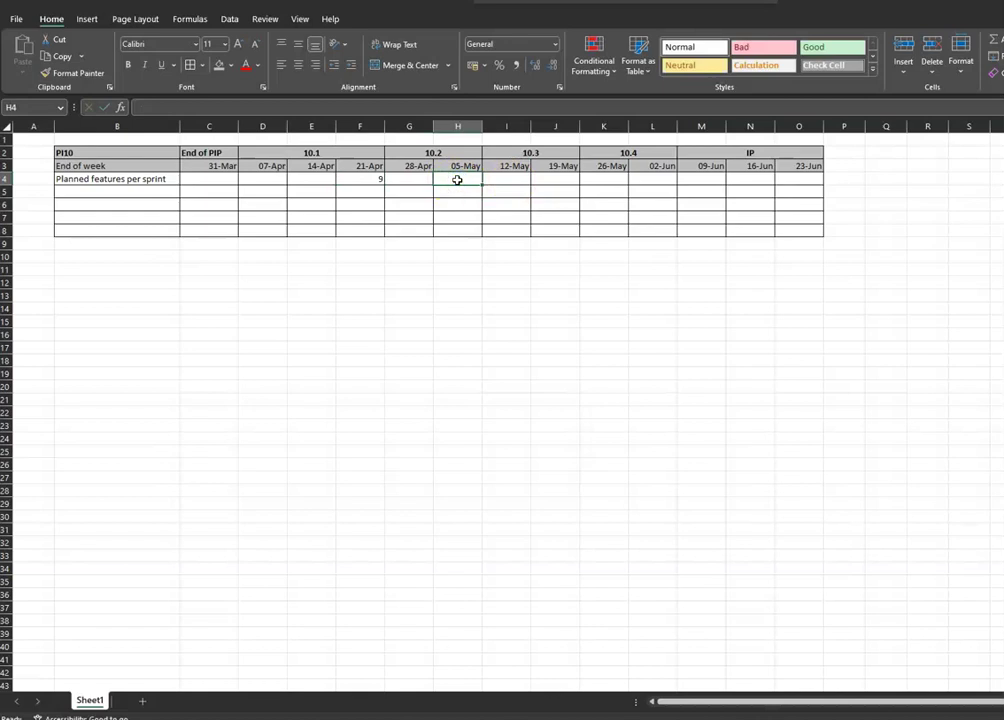
type("27")
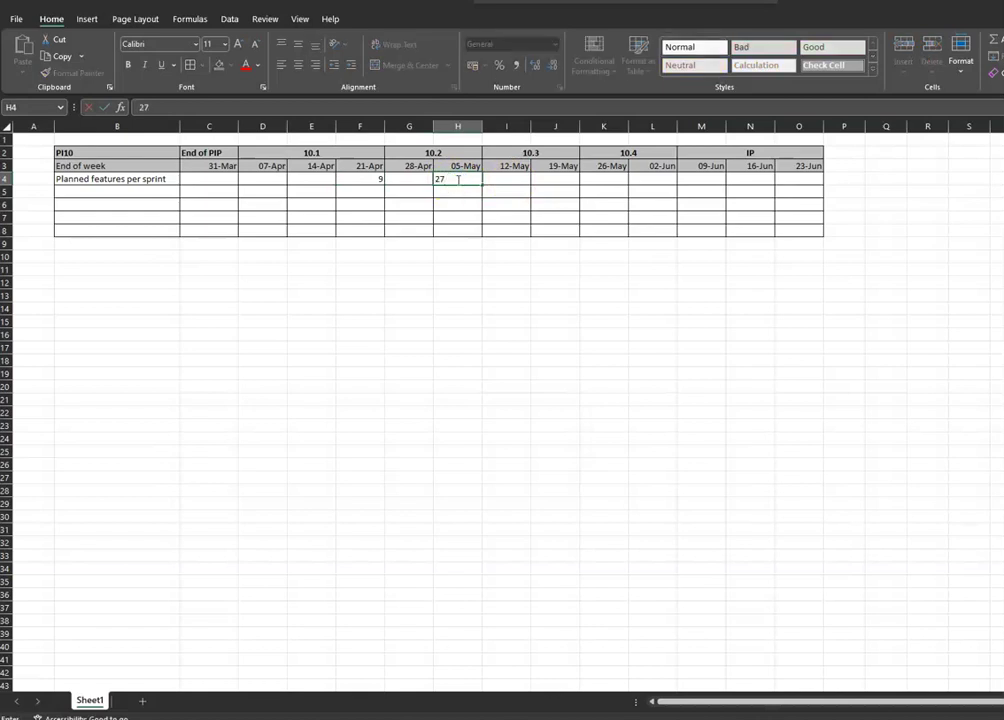
left_click(561, 179)
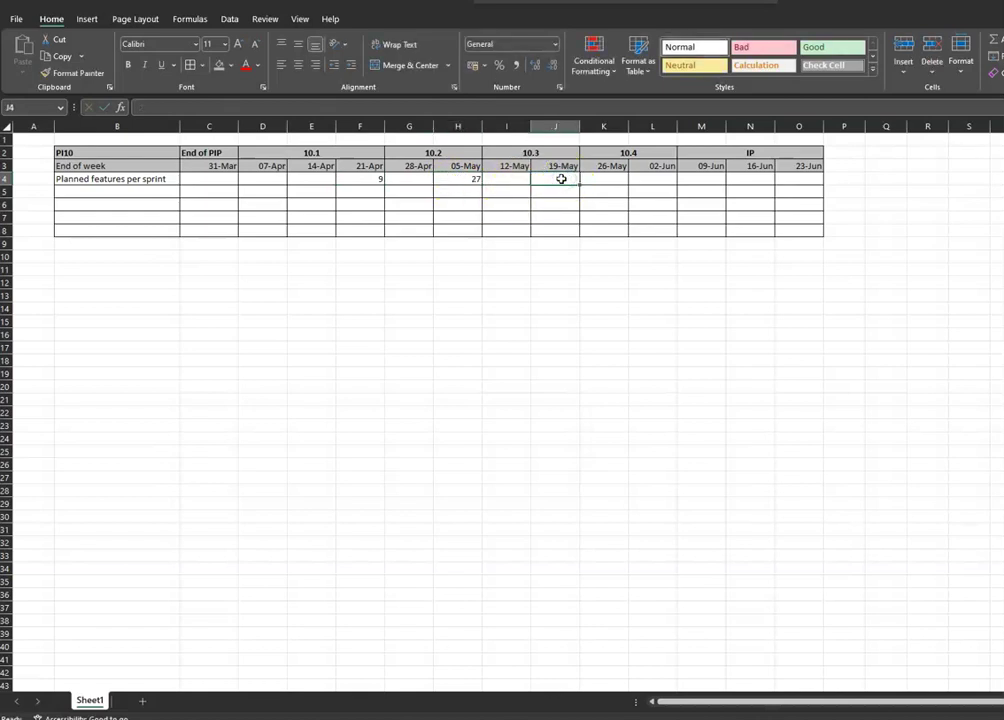
type("33")
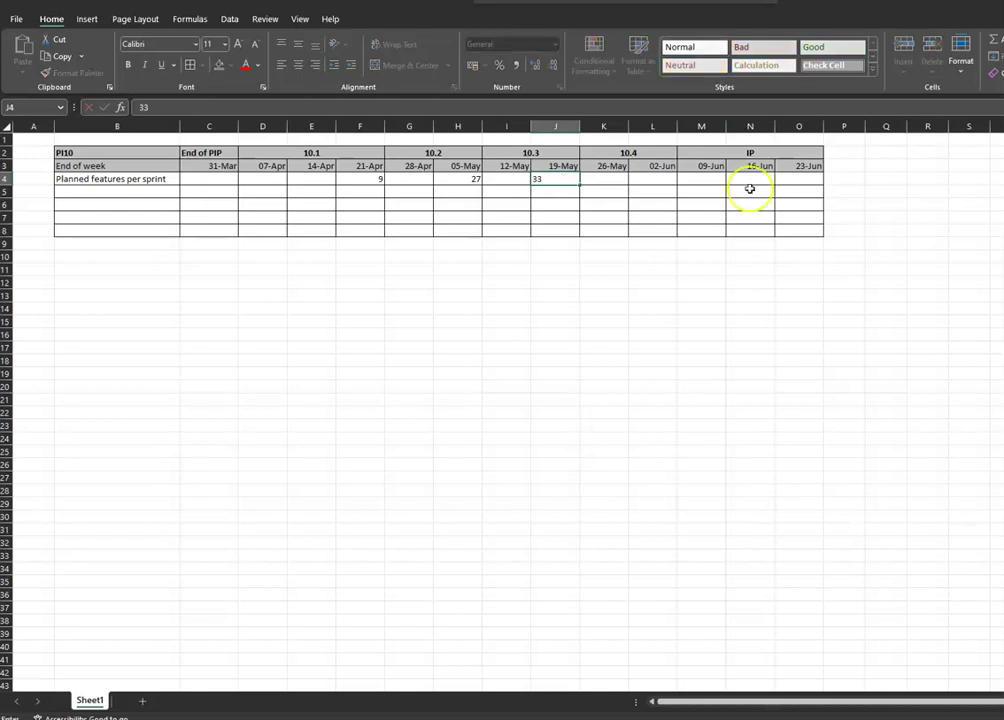
left_click(655, 176)
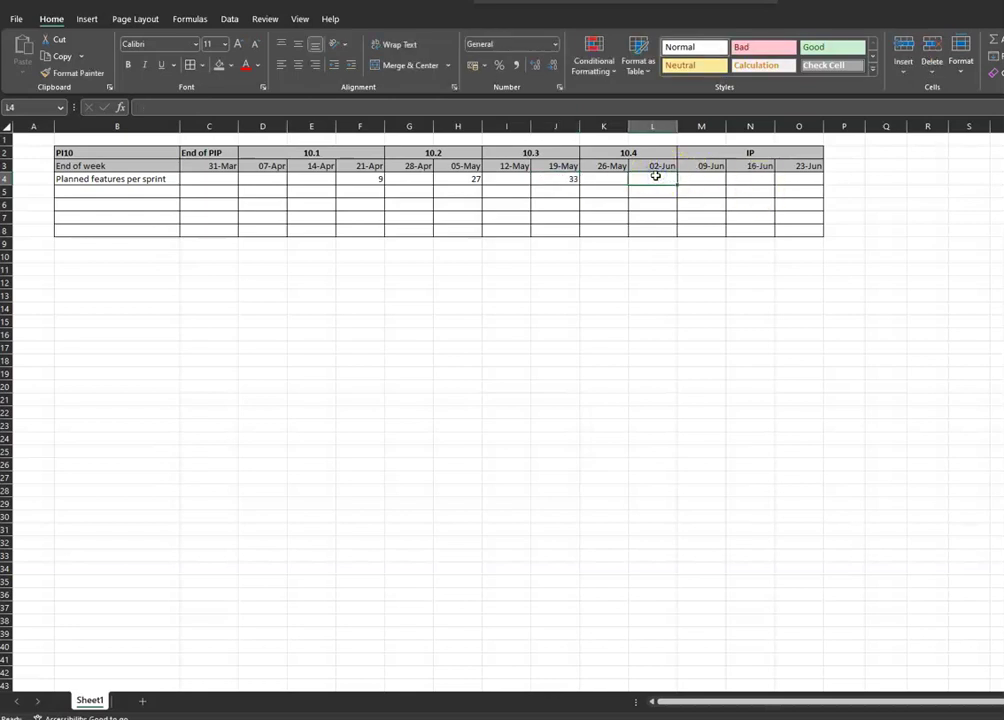
type("51")
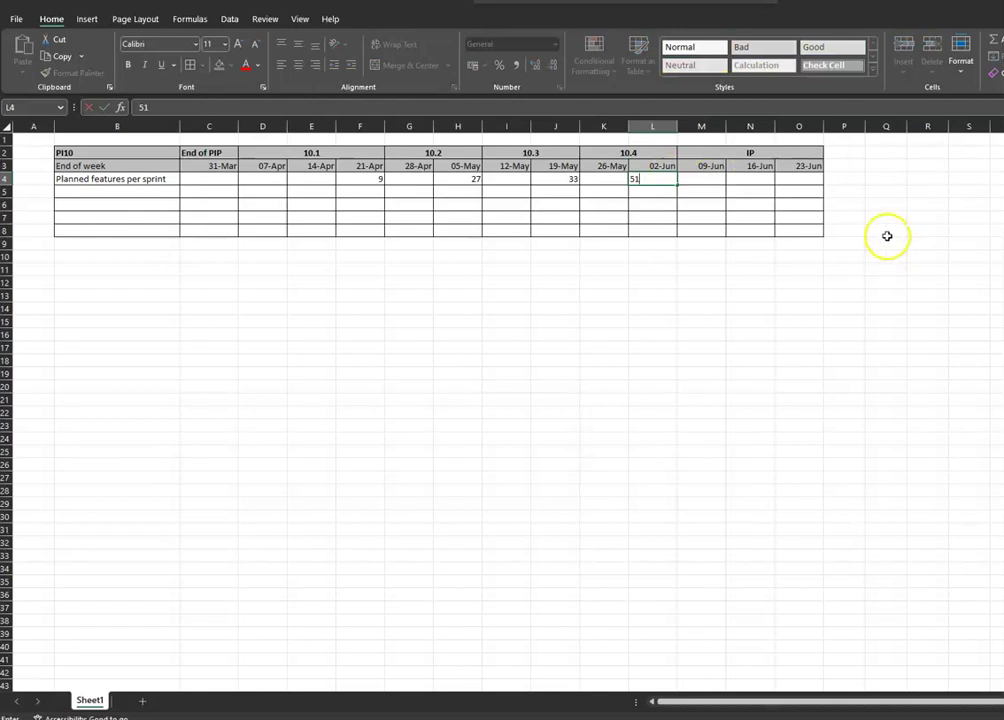
left_click(797, 181)
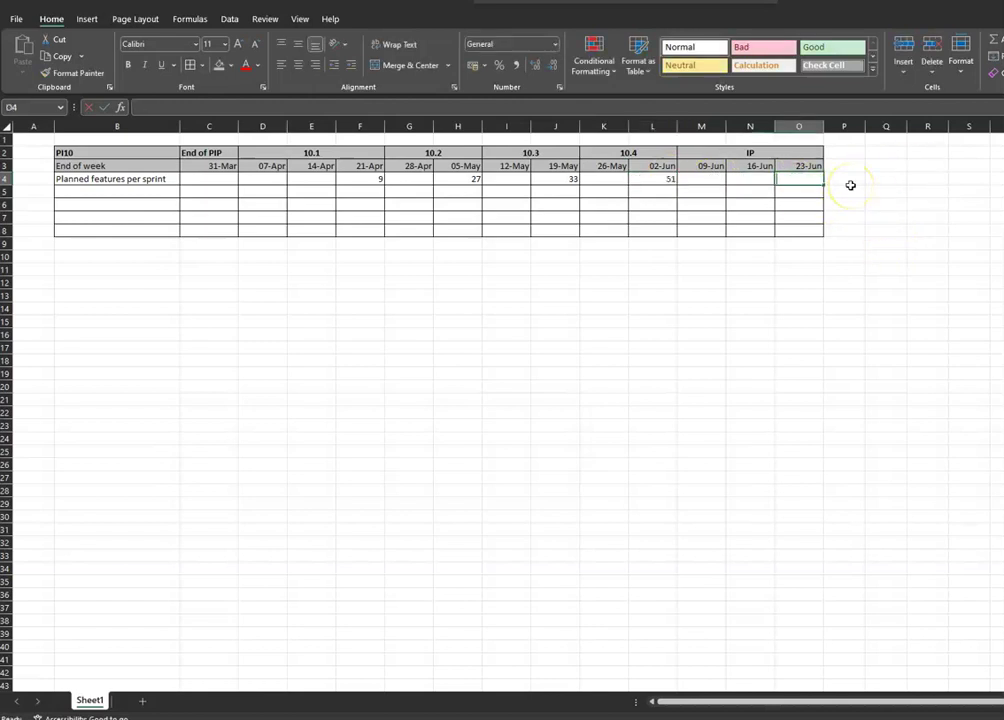
type("8")
key("BackSpace")
type("7")
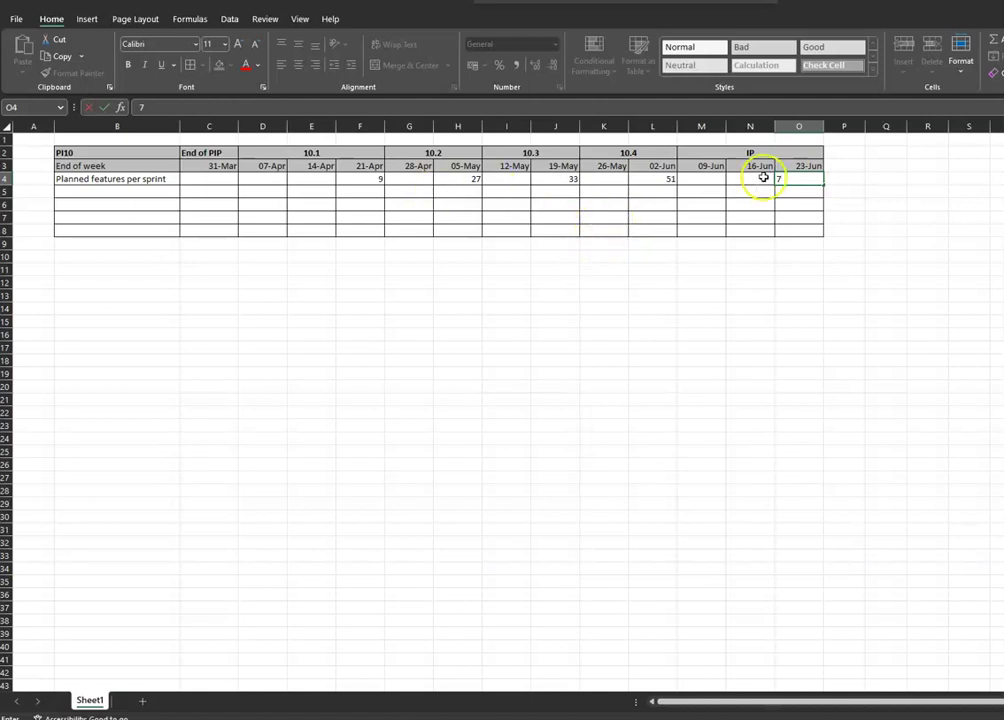
- Fill the empty week cells D4:E4, G4, I4, K4 and M4:N4 with dark grey
left_click_drag(268, 179, 303, 184)
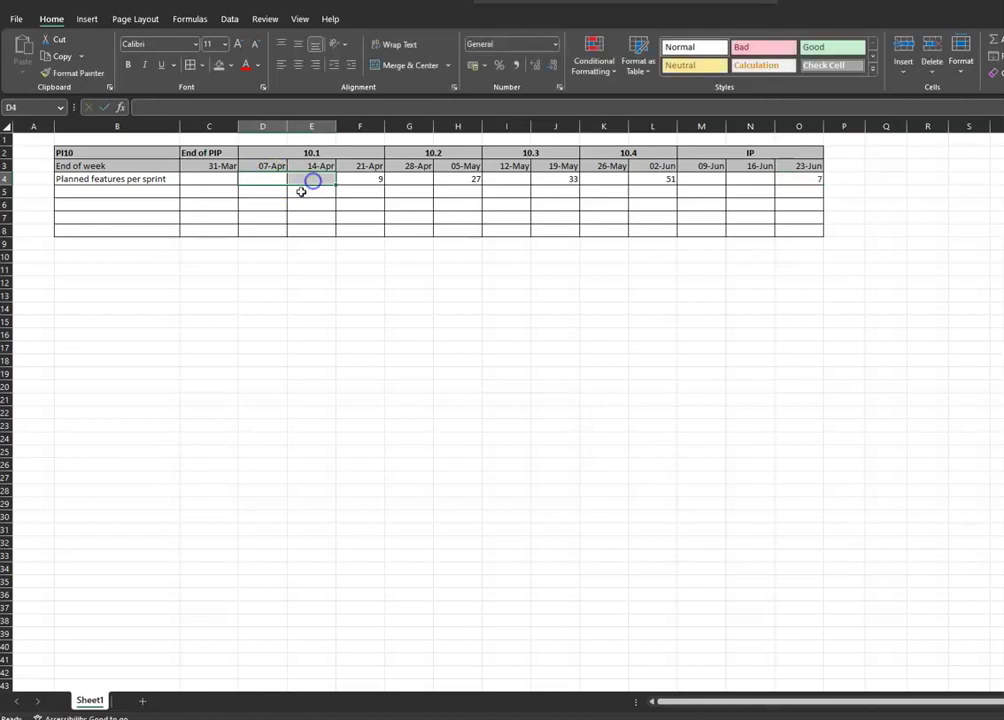
left_click(230, 66)
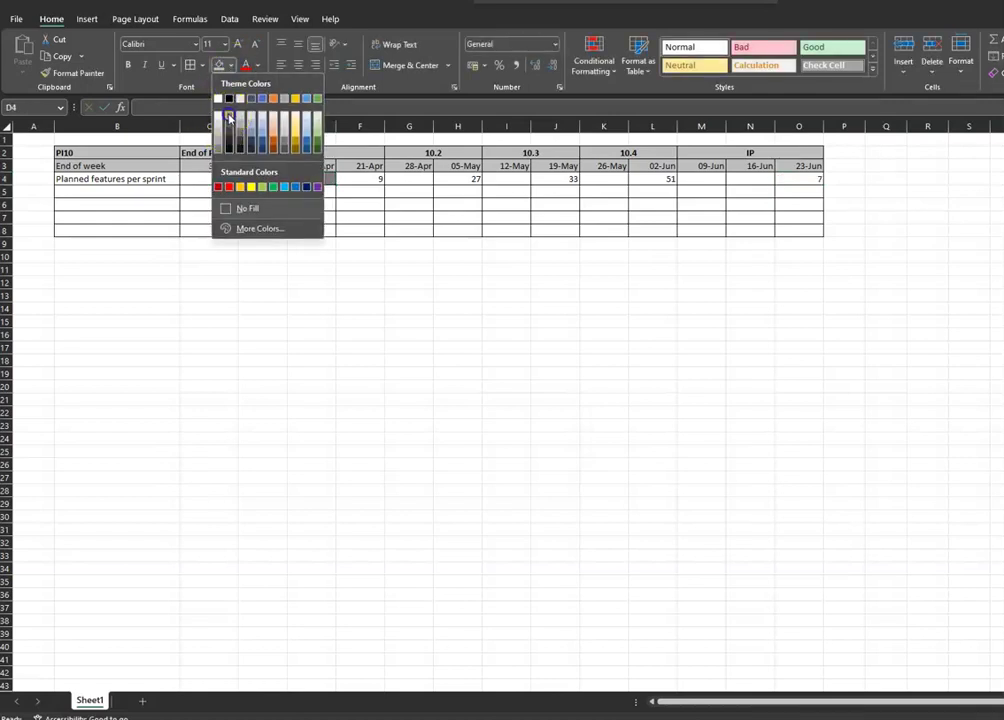
left_click(219, 132)
left_click(409, 179)
left_click(222, 65)
left_click(510, 180)
left_click(219, 64)
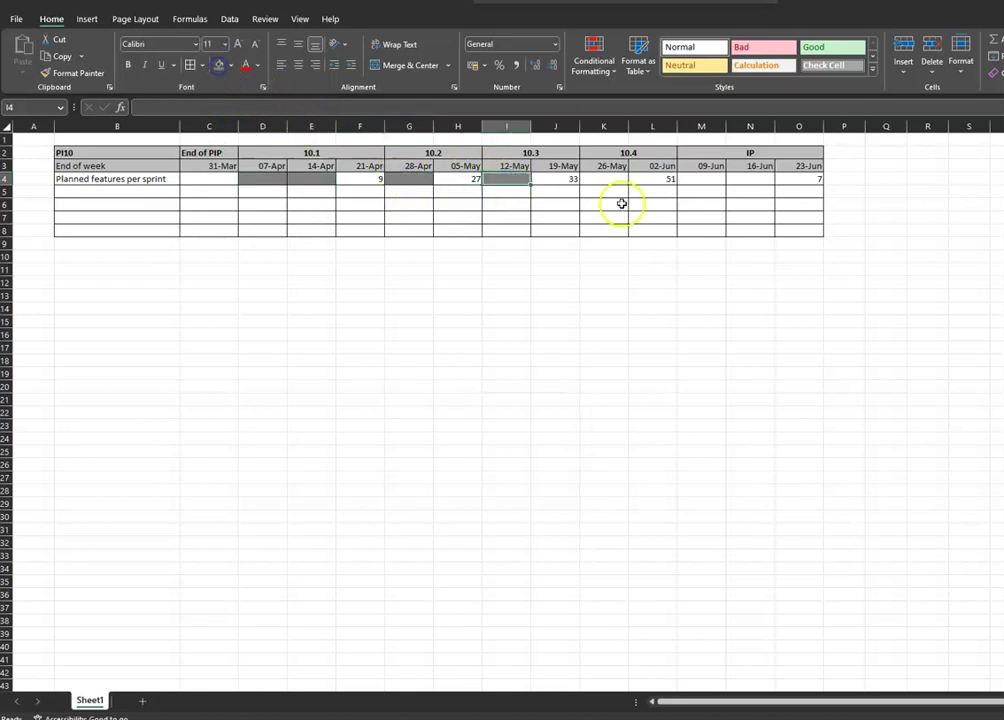
left_click(607, 181)
left_click(219, 64)
left_click(701, 179)
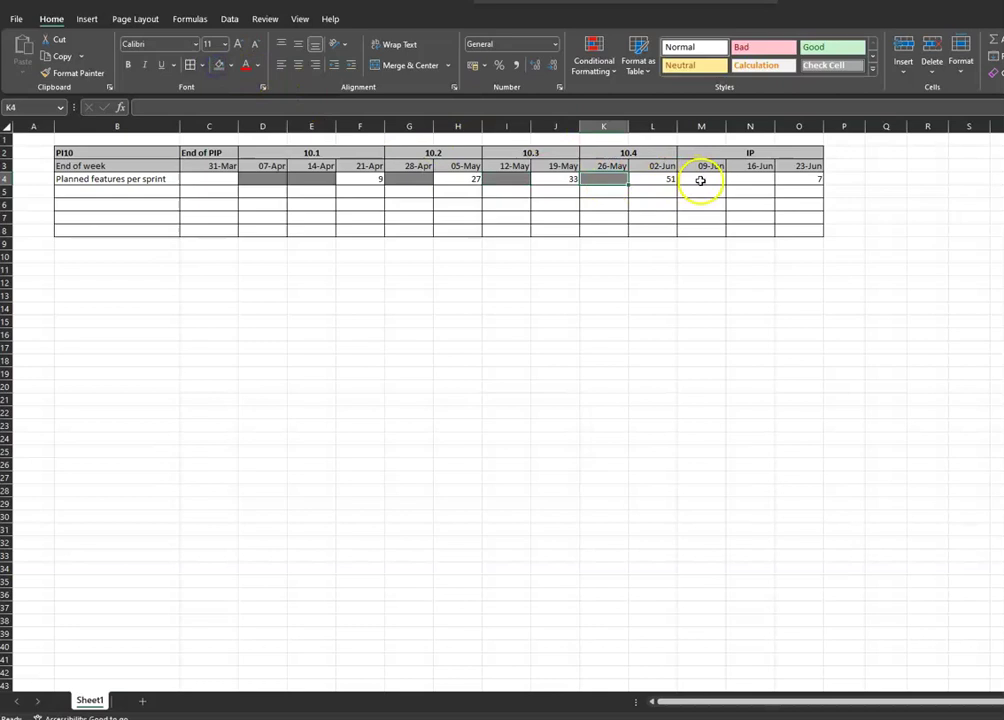
left_click(219, 64)
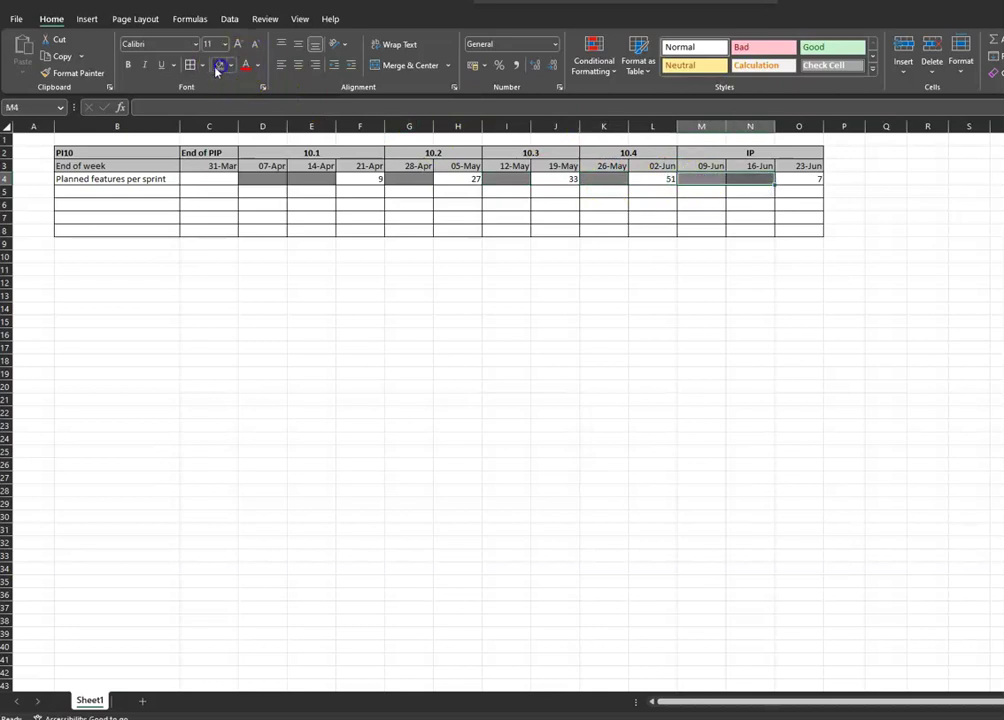
- Label B5 PI10 delivery plan and enter 0 in both C5 and C4
left_click(144, 189)
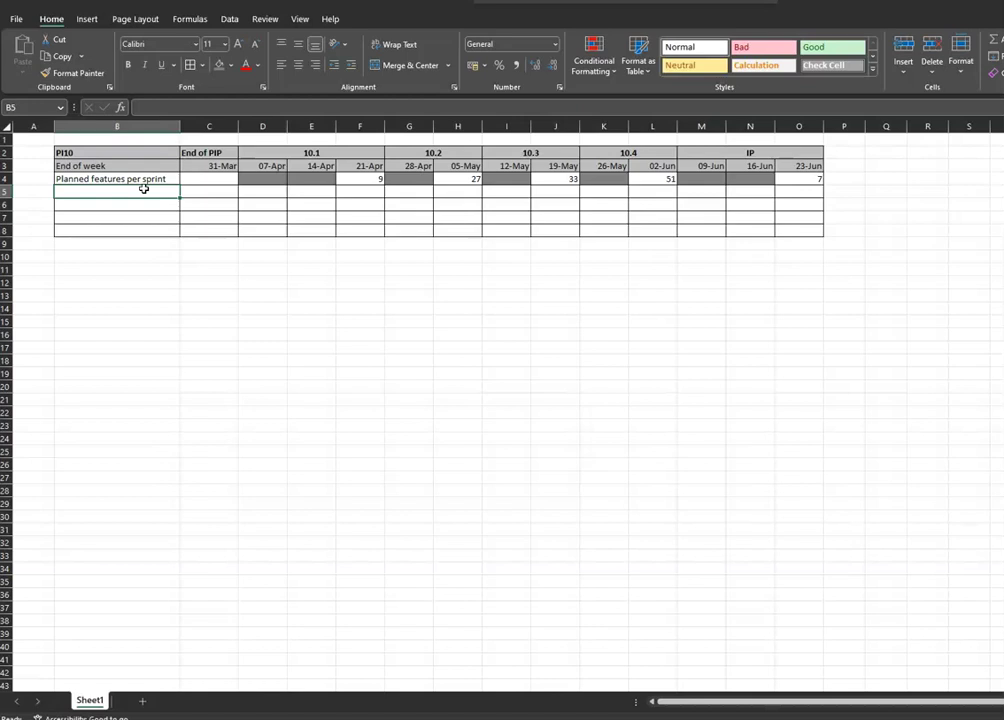
type("PI10 deli")
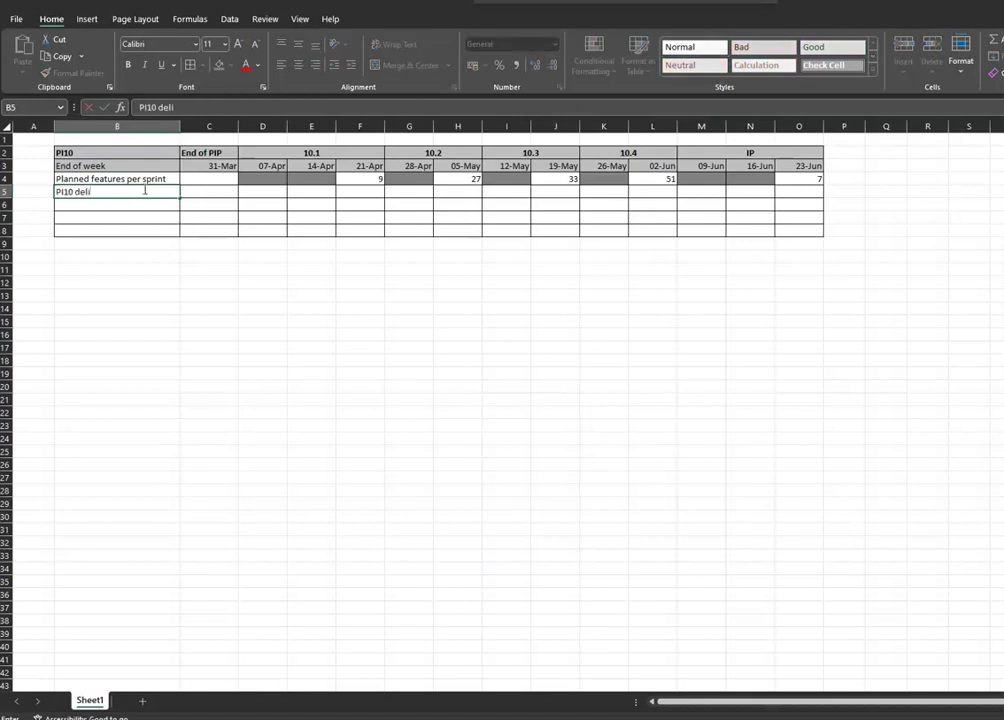
type("very plan")
key("Tab")
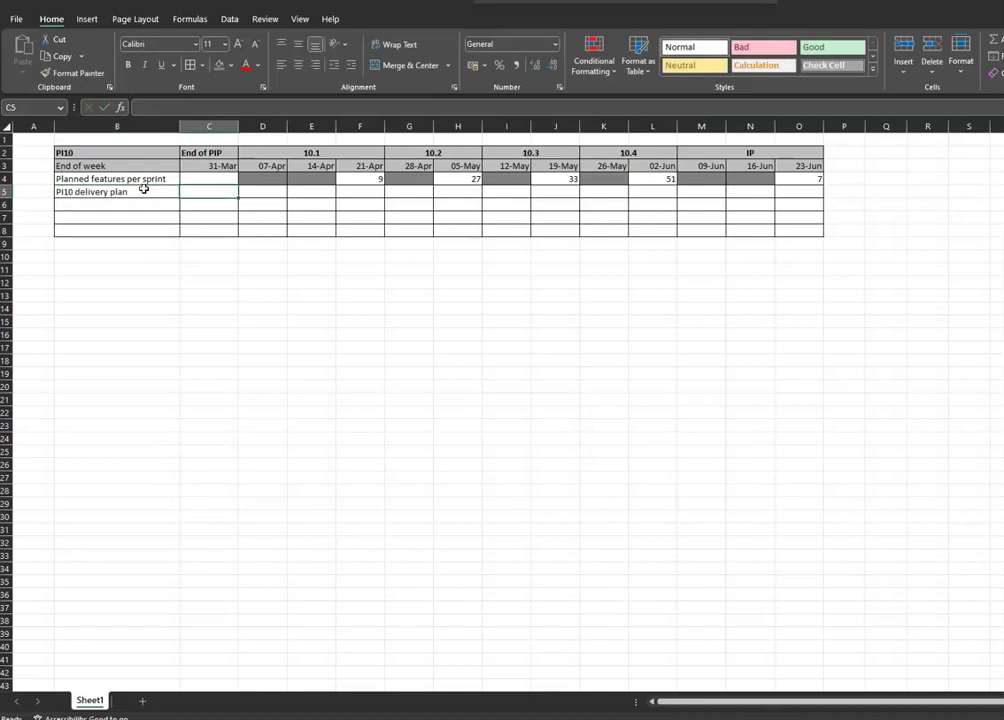
type("0")
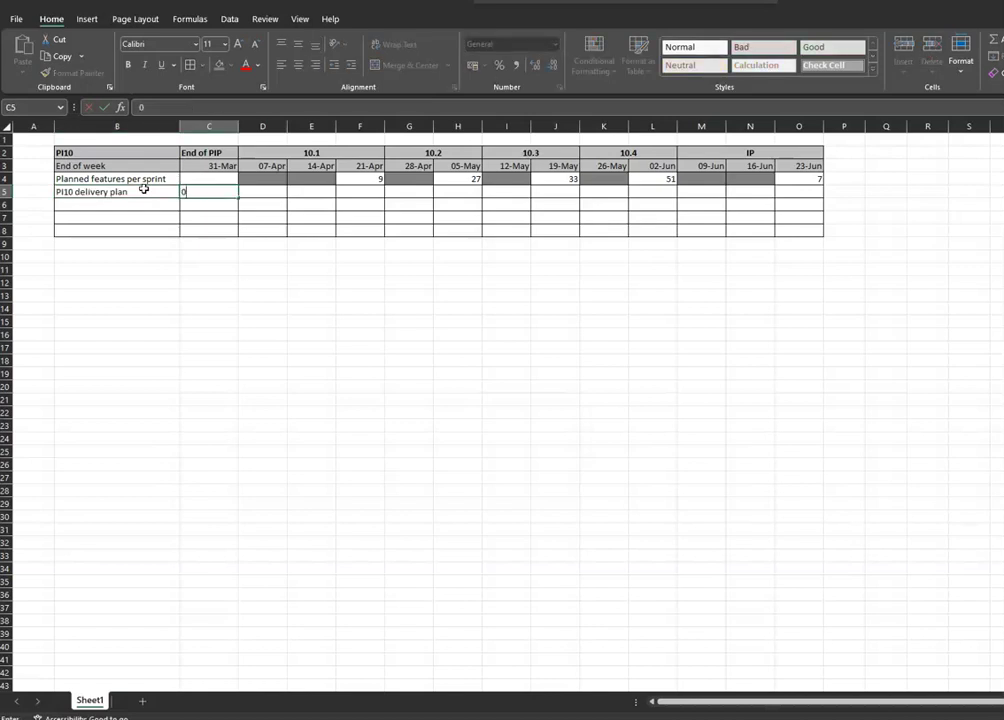
left_click(213, 179)
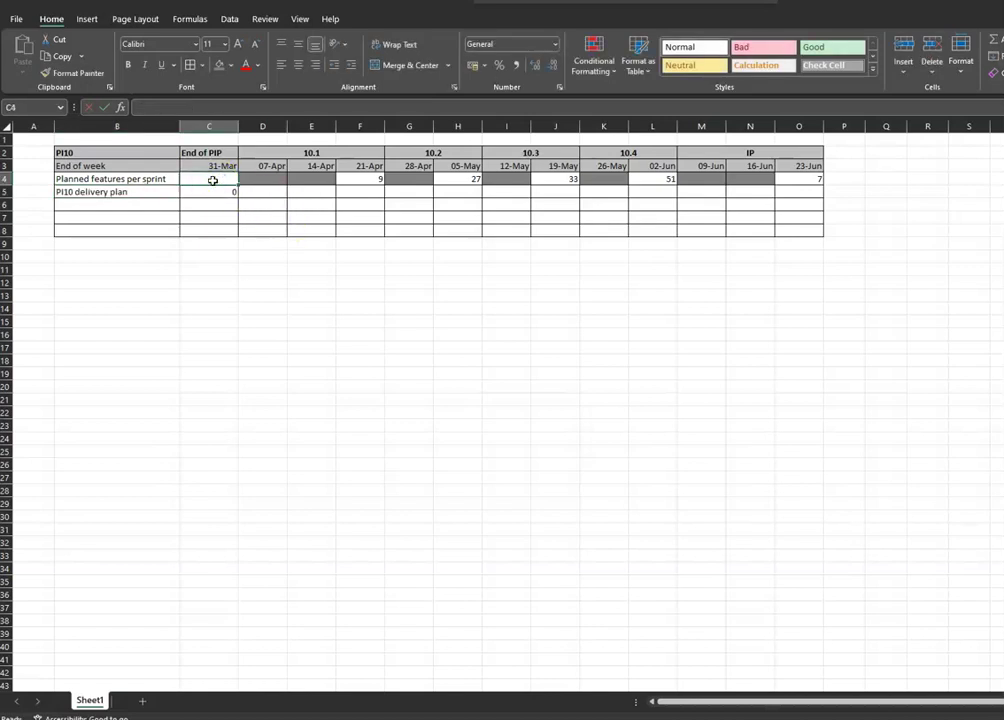
type("0")
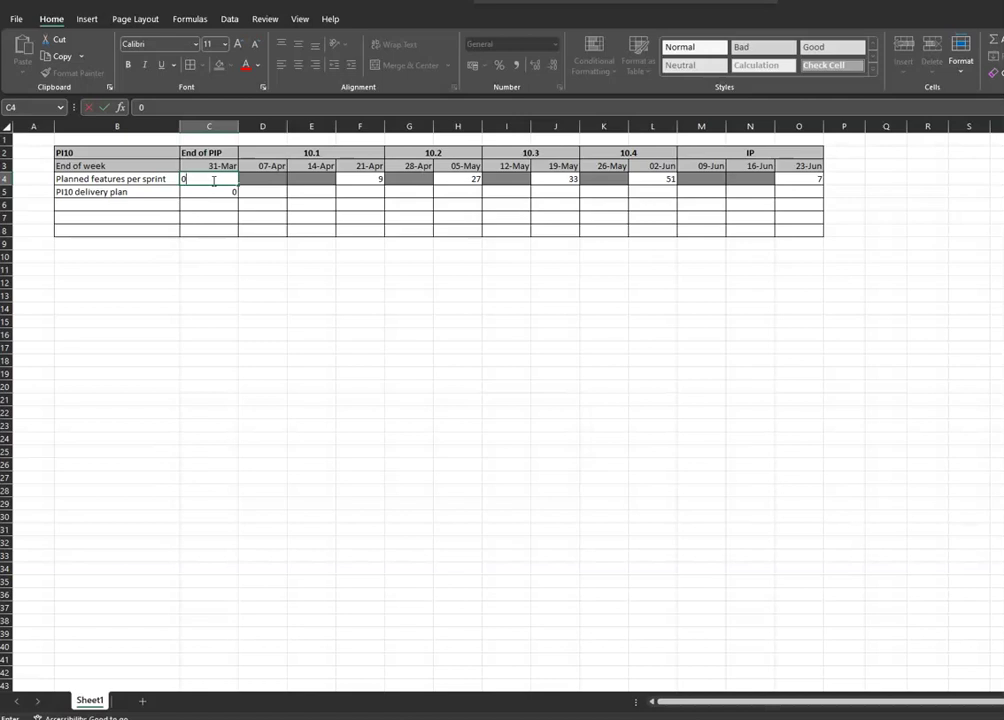
left_click(144, 191)
left_click(200, 193)
- Fill the delivery plan row with 0 in D5 and E5, 9 in F5 and G5, and 36 in H5
left_click(276, 191)
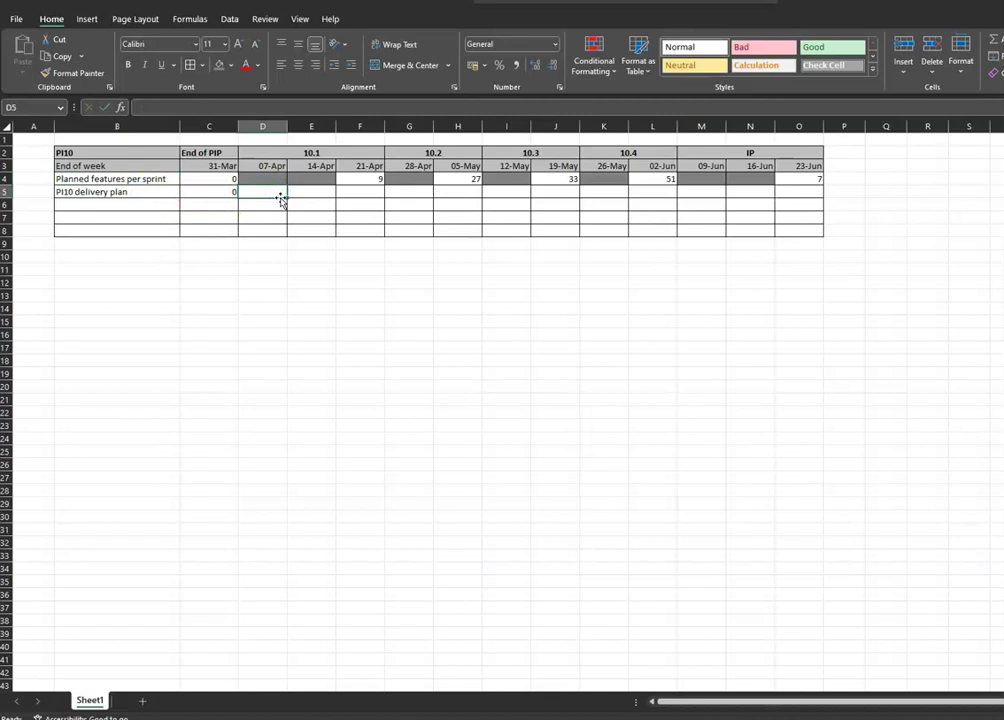
type("0")
key("Tab")
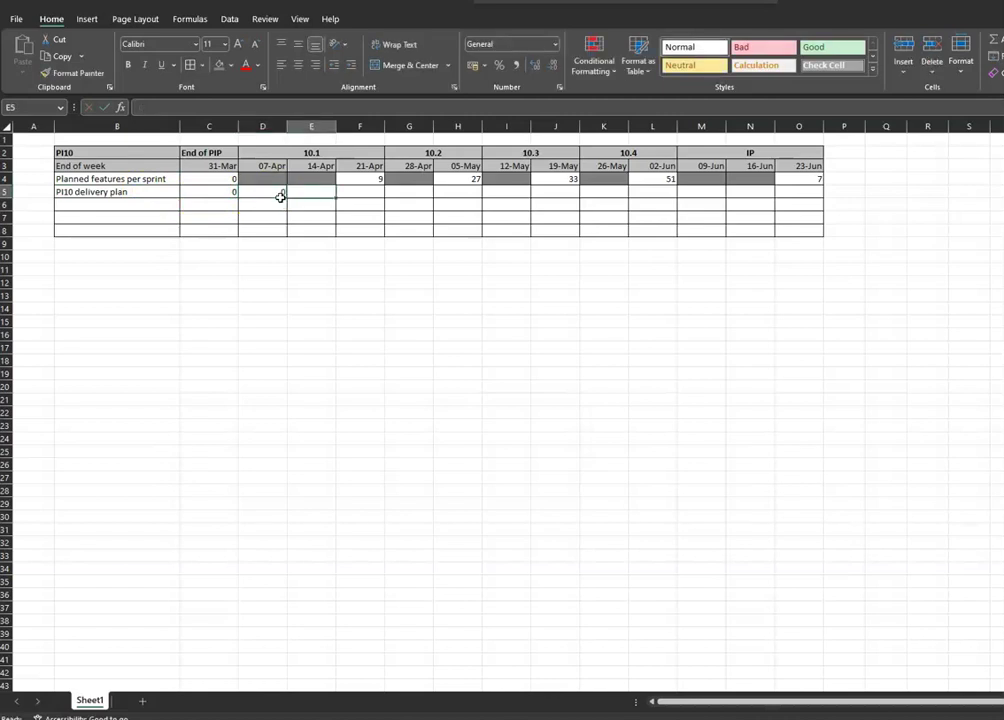
type("0")
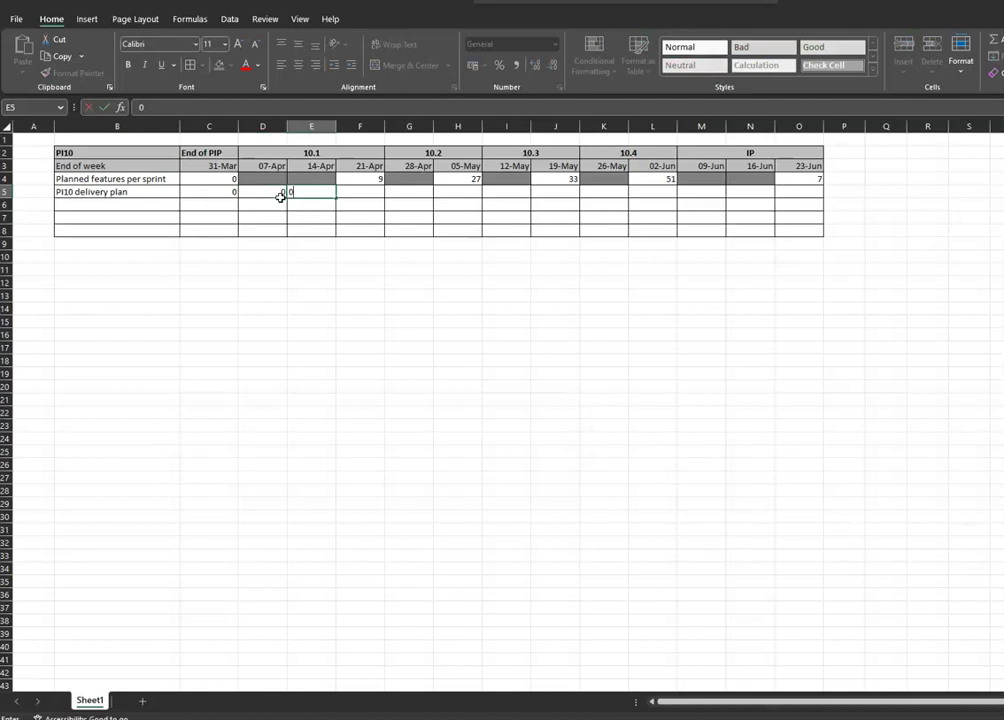
key("Tab")
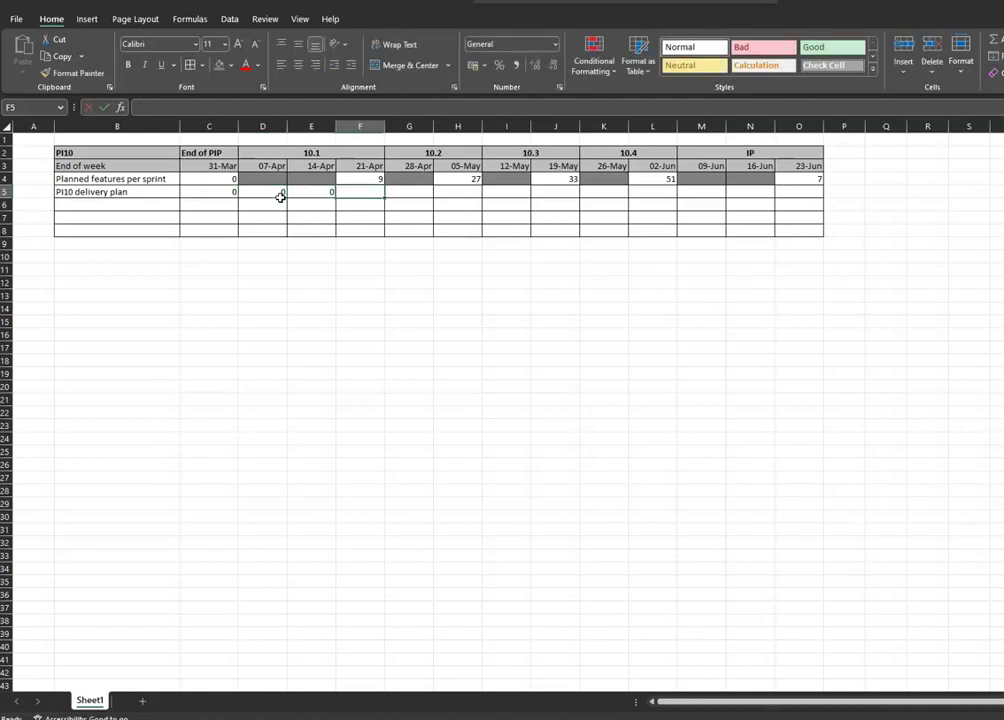
type("9")
key("Tab")
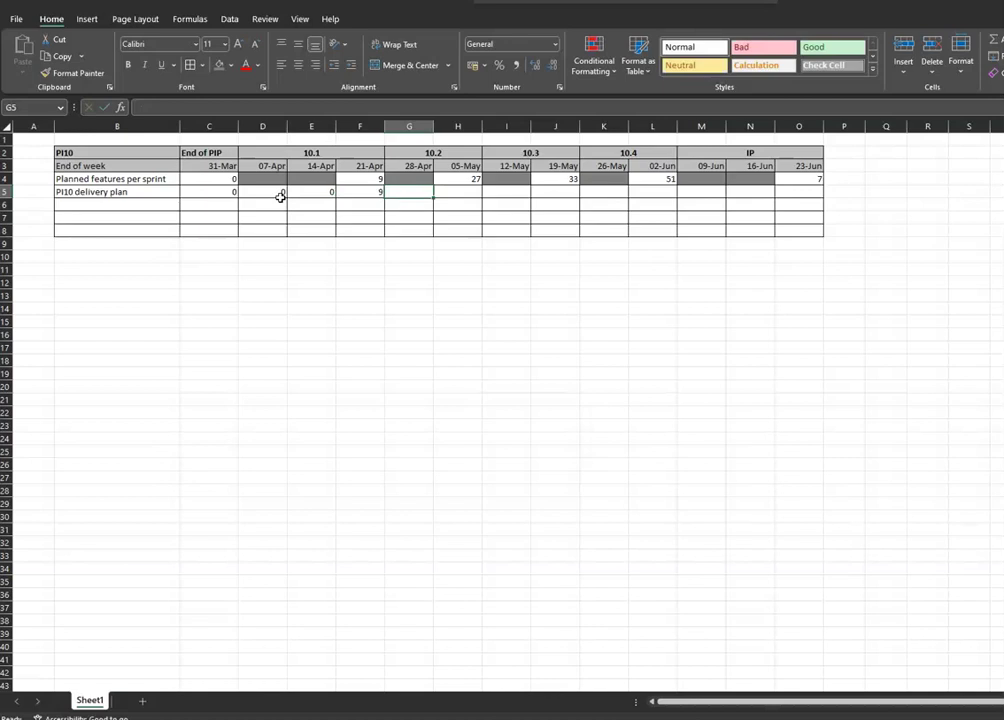
type("9")
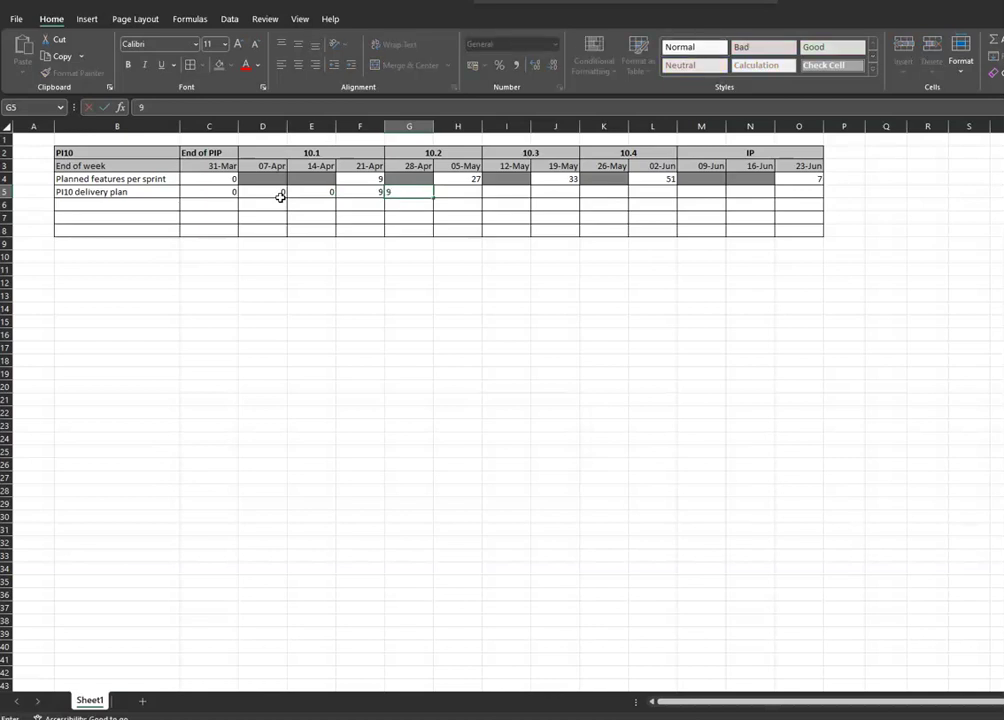
key("Tab")
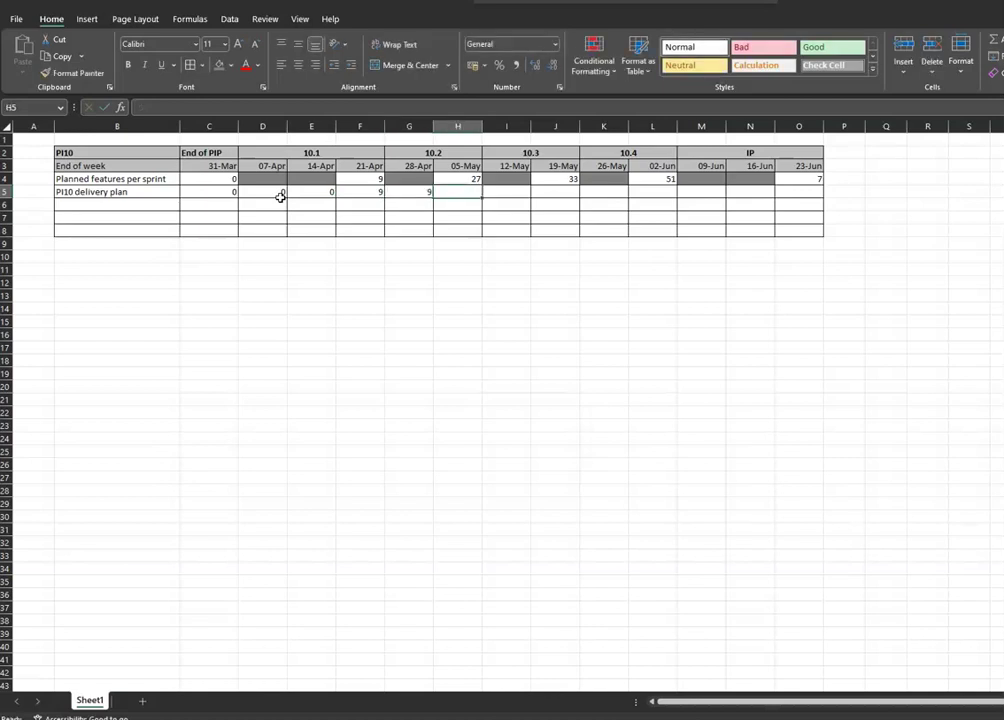
type("36")
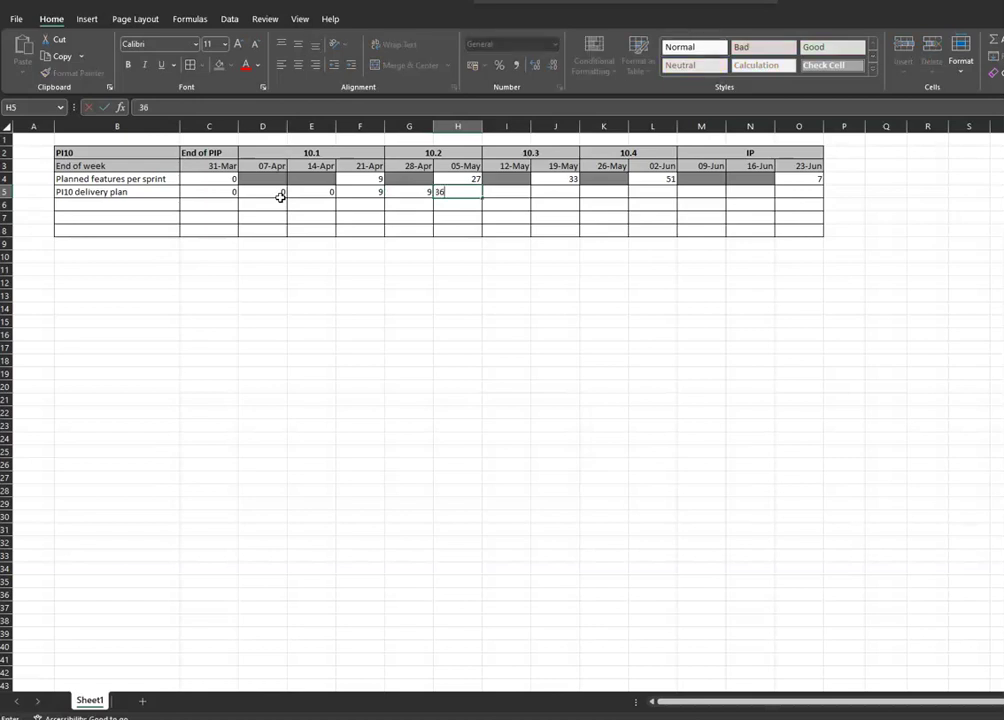
key("Tab")
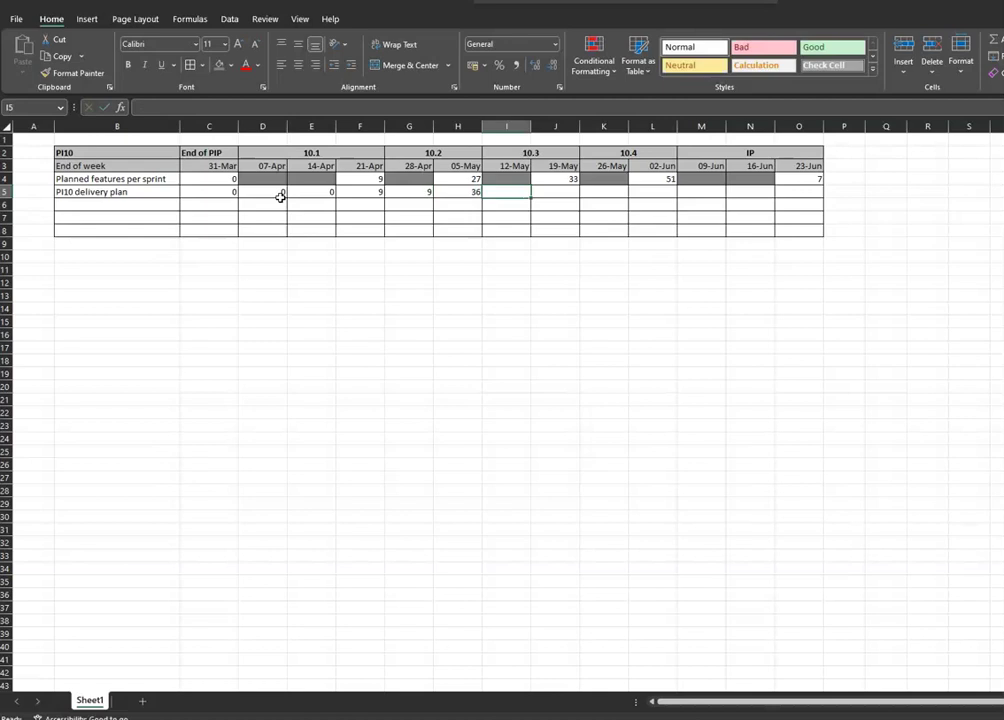
- Continue the delivery plan row with 36 in I5 and 69 in J5 and K5
key("Tab")
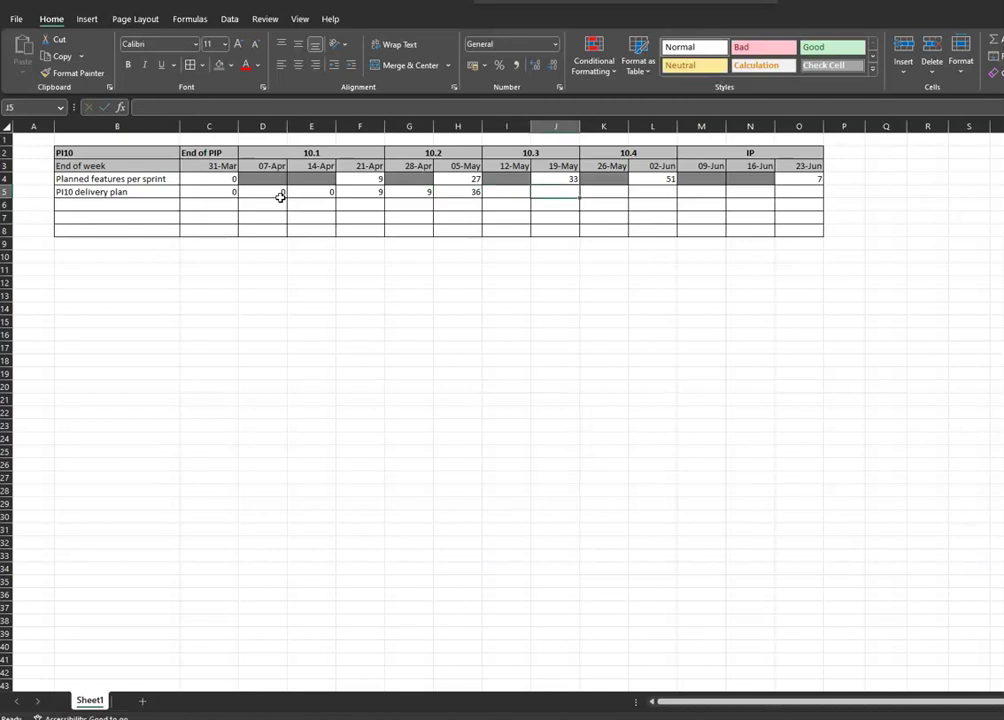
left_click(513, 193)
type("36")
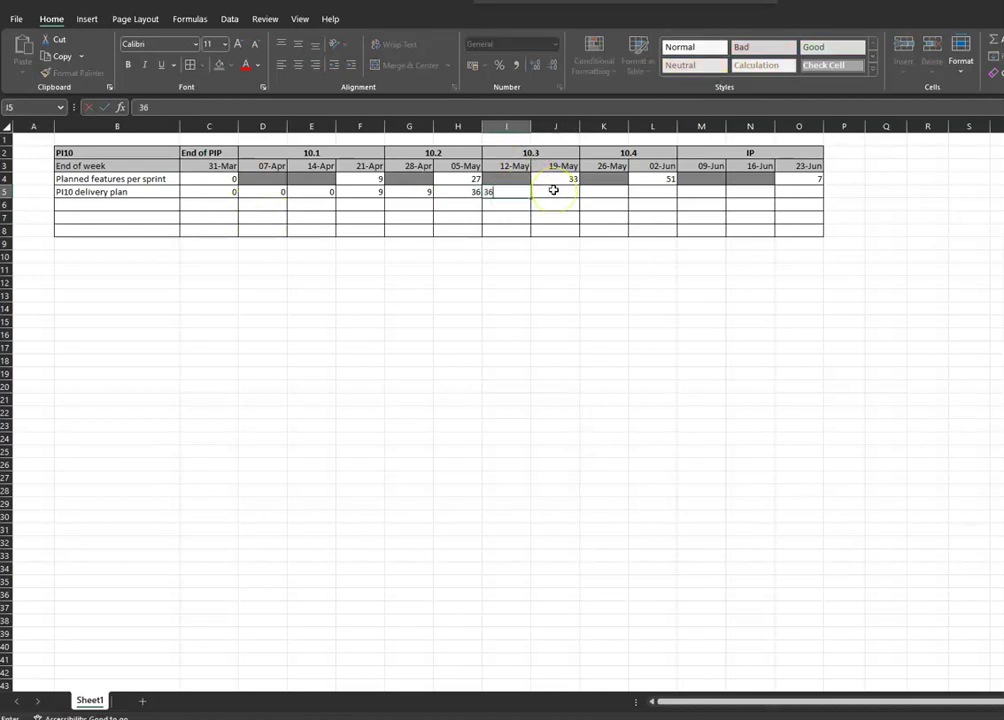
left_click(553, 190)
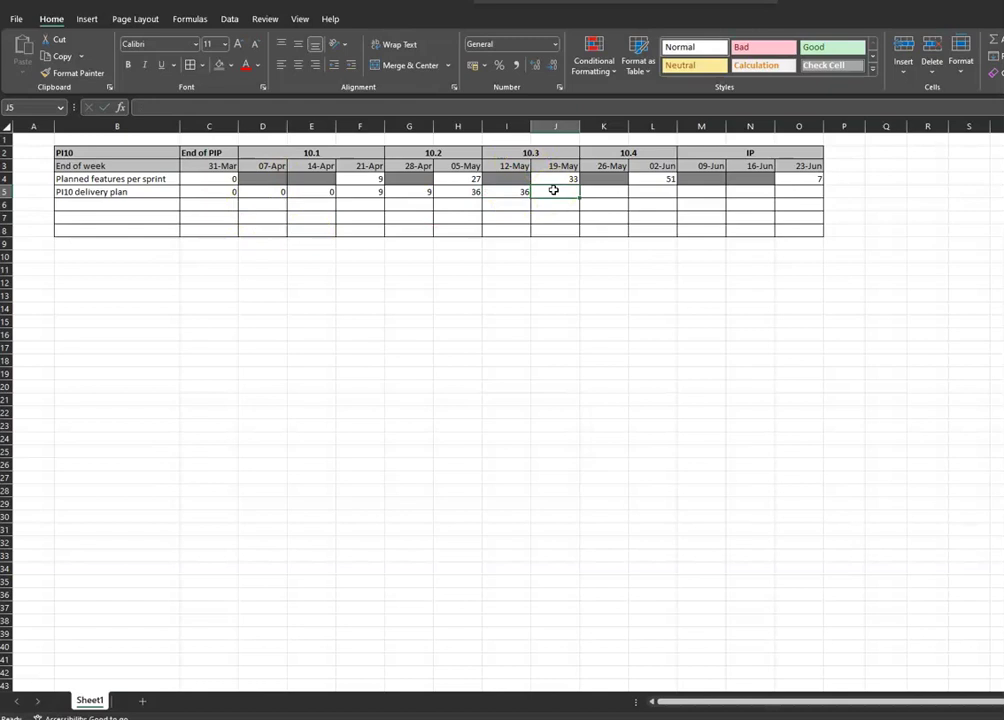
type("68")
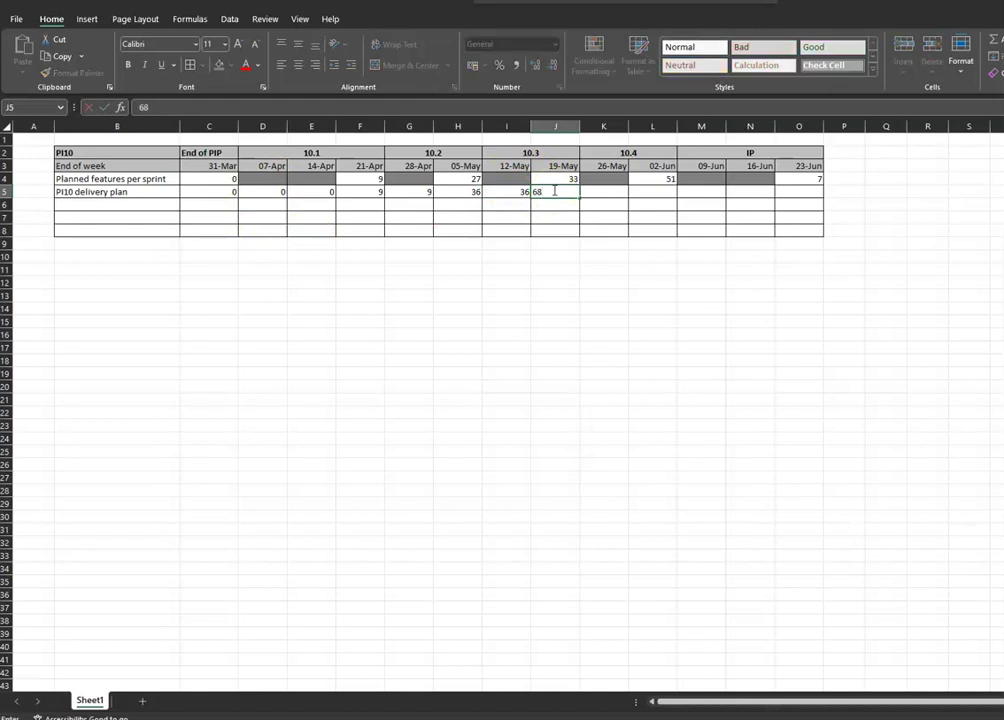
key("Tab")
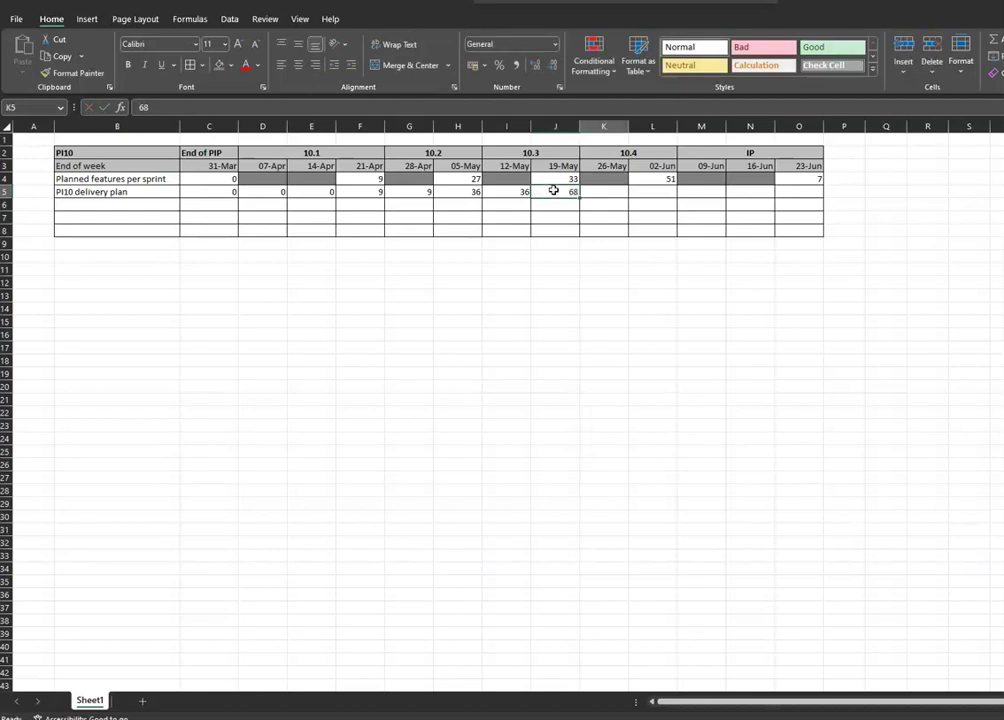
left_click(553, 190)
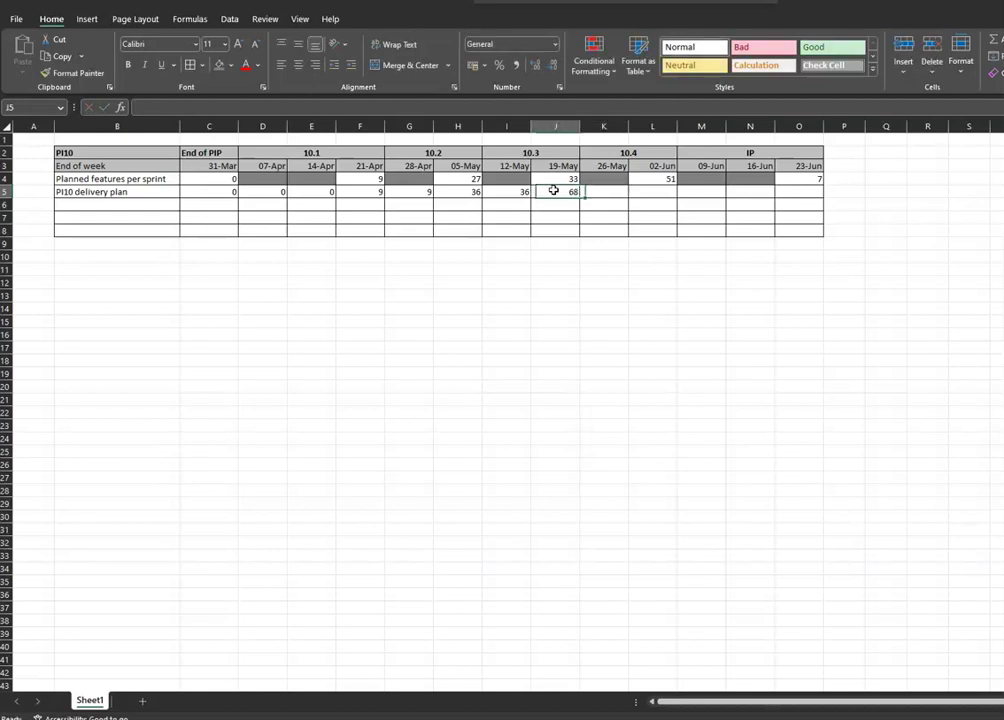
type("69")
key("Tab")
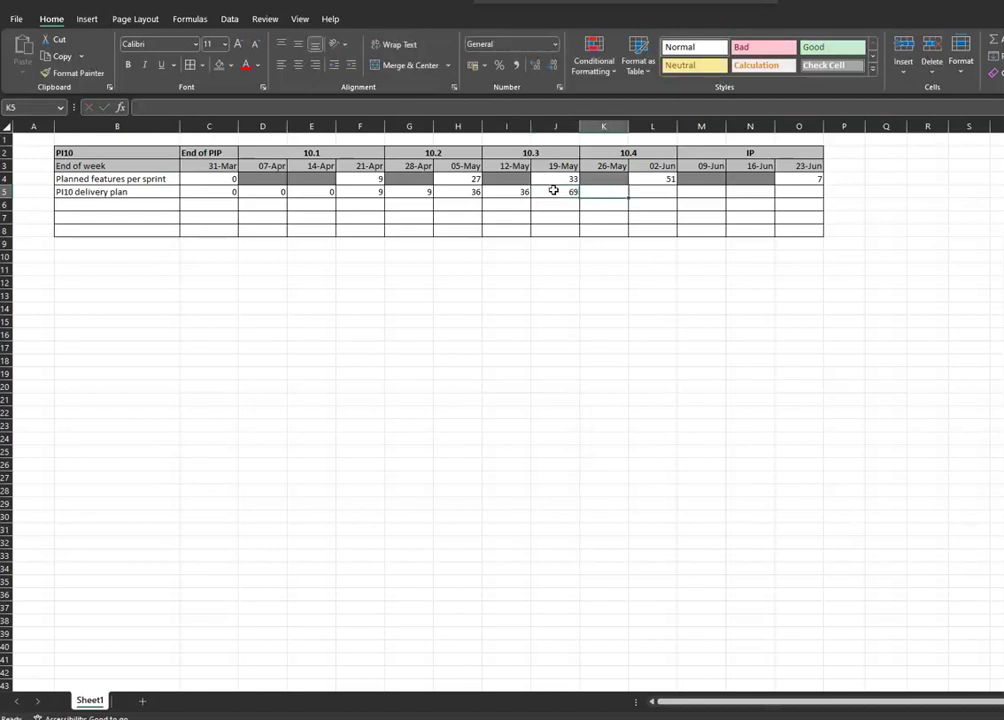
type("69")
key("Tab")
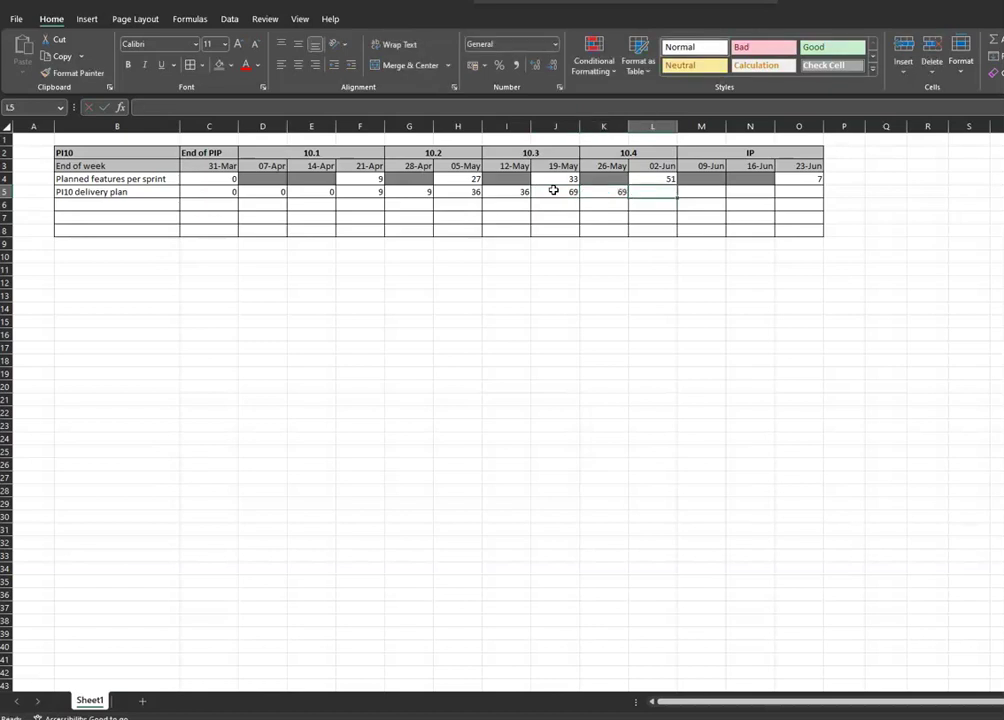
- Complete the delivery plan row with 120 in L5, M5 and N5 and 127 in O5
type("120")
key("Tab")
type("120")
key("Tab")
type("120")
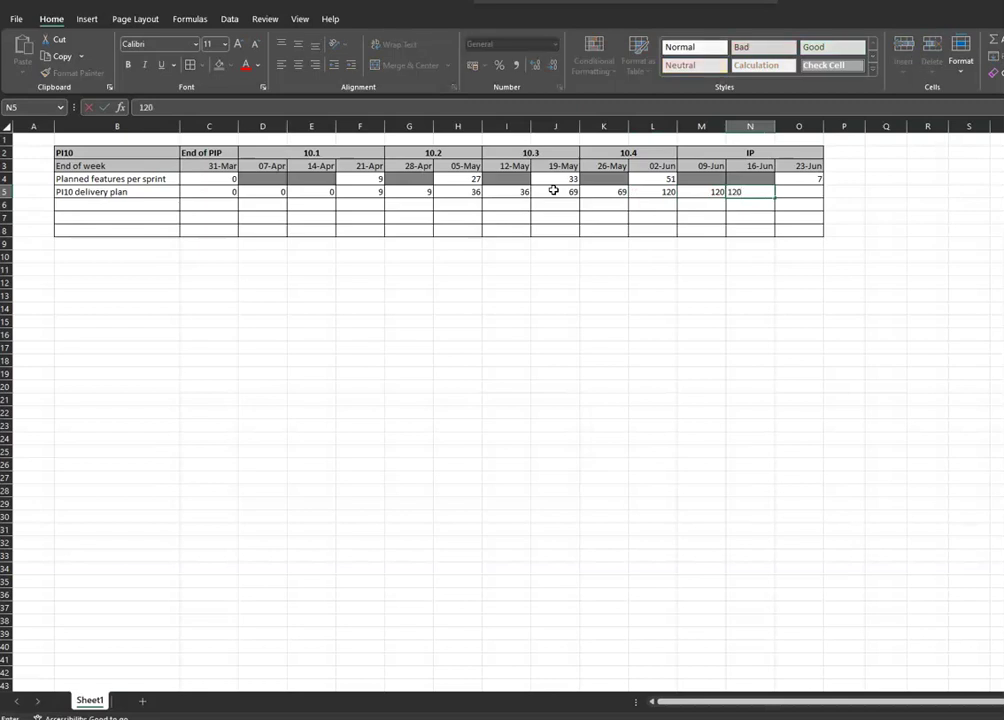
key("Tab")
type("127")
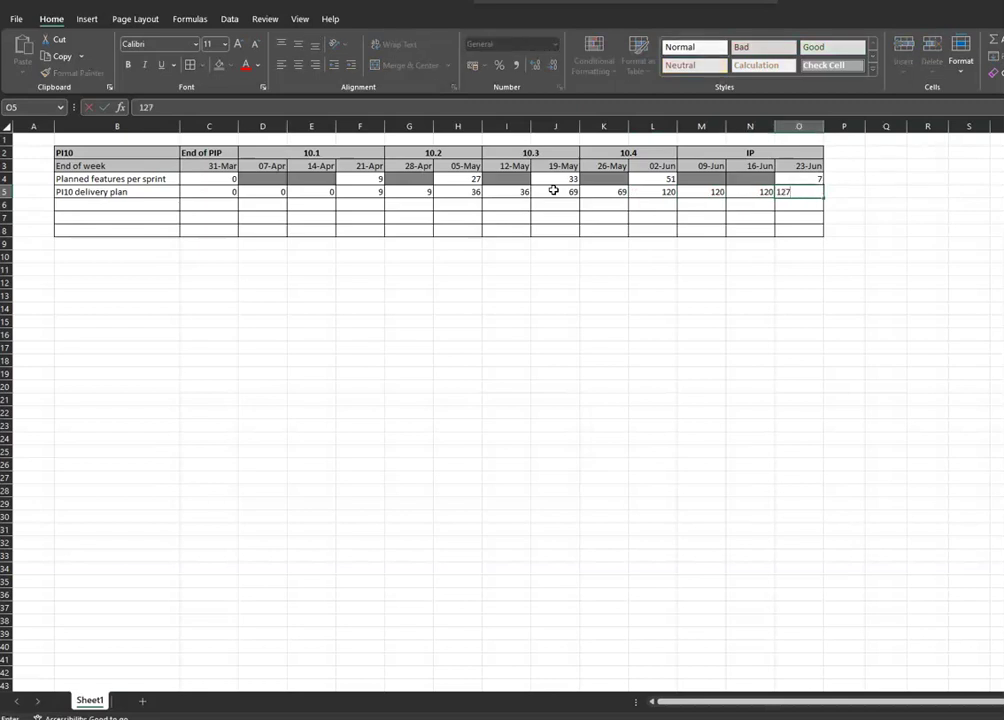
left_click(706, 216)
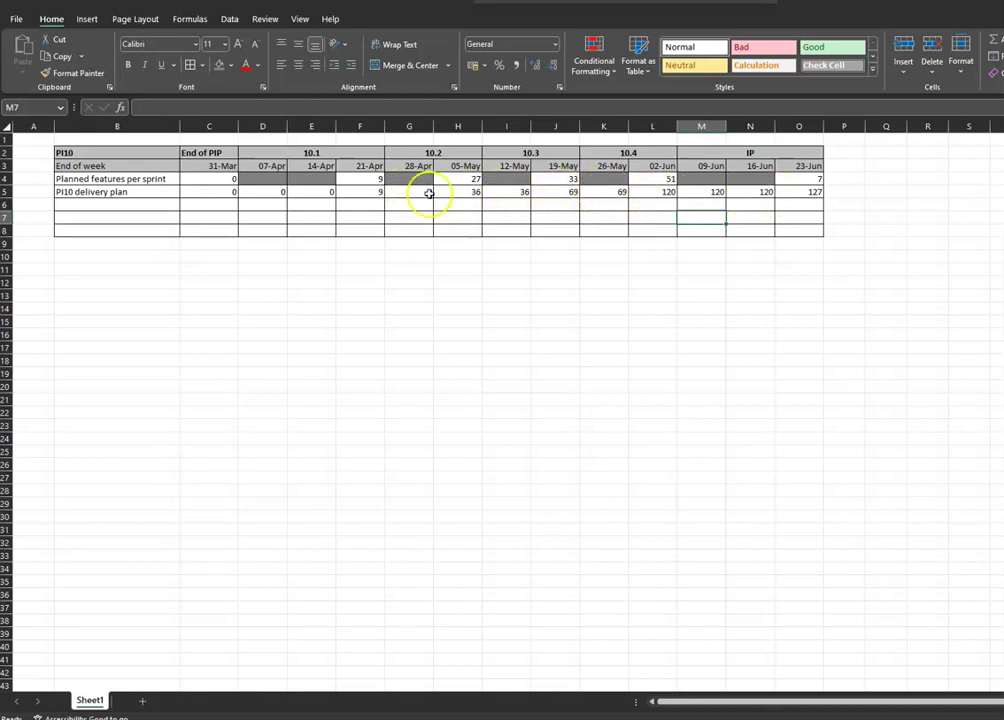
- Label B6 PI10 delivery (#features closed) and widen column B to fit the text
left_click(83, 205)
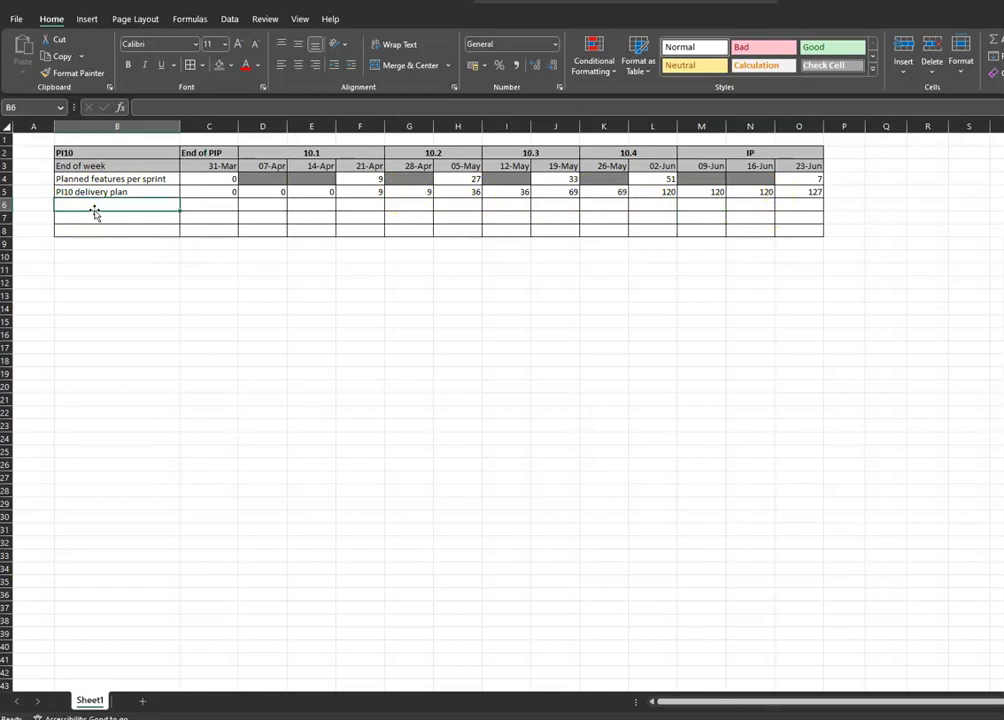
type("PI10")
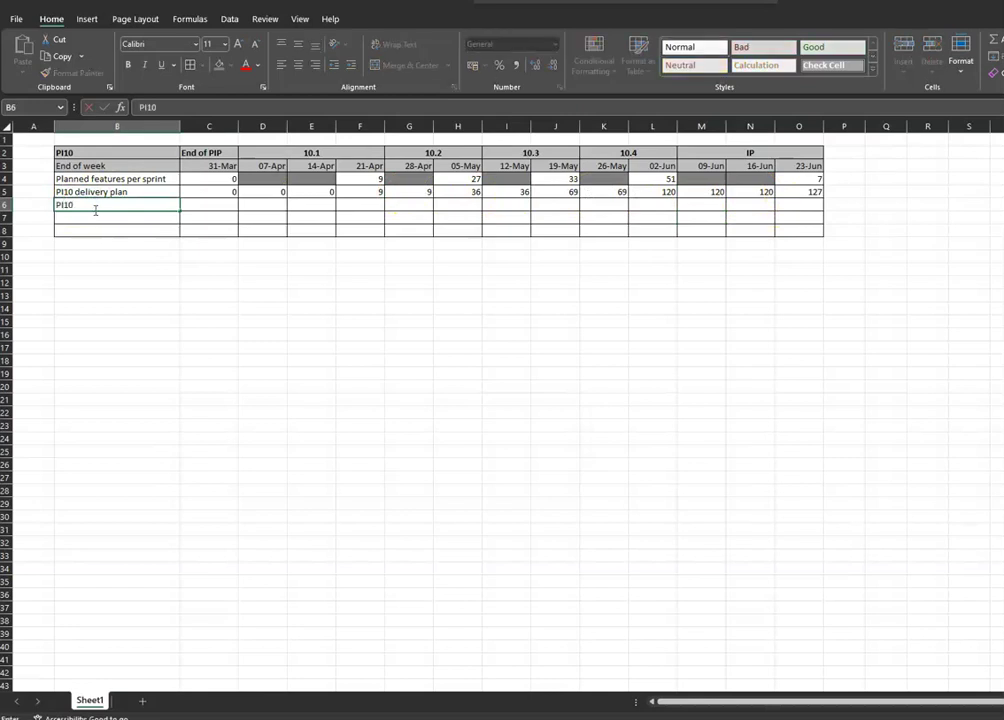
type(" delivery (#features")
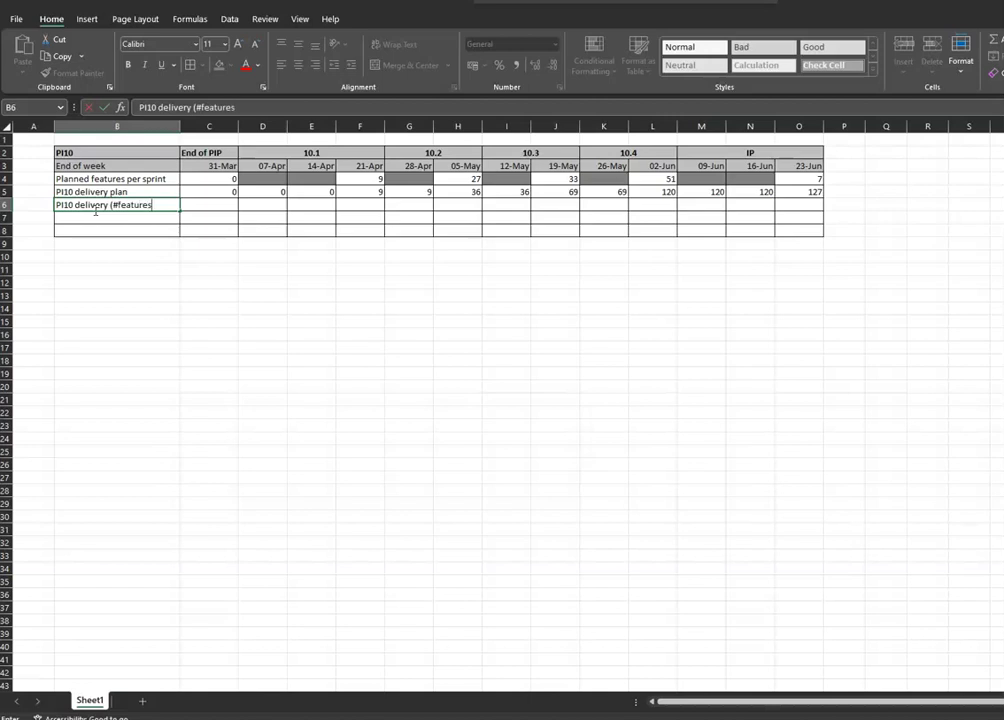
type(" closed)")
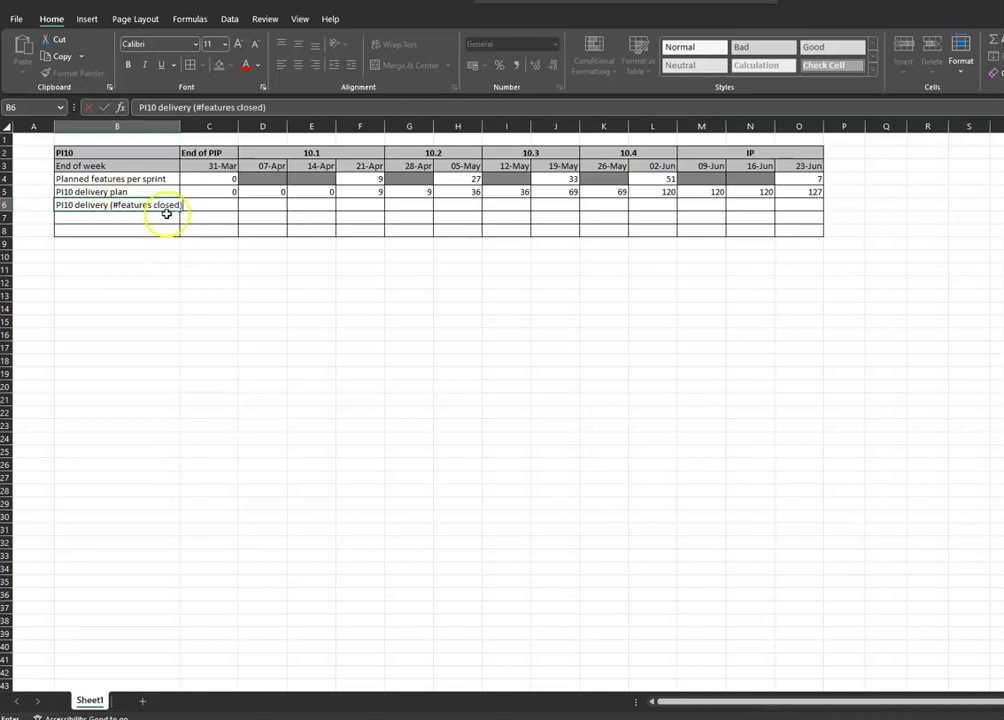
left_click(175, 126)
left_click_drag(181, 126, 191, 127)
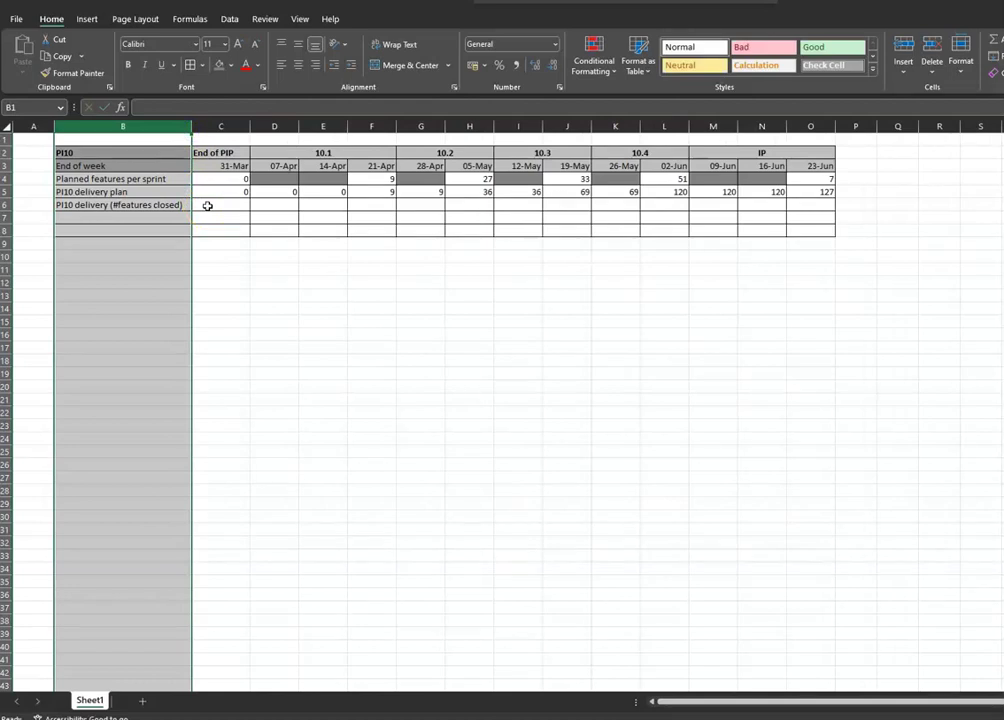
- Fill the PI10 delivery (#features closed) row with 0 in C6 and D6, 4 in E6 and F6, and 8 in G6
left_click(210, 205)
type("0")
key("Tab")
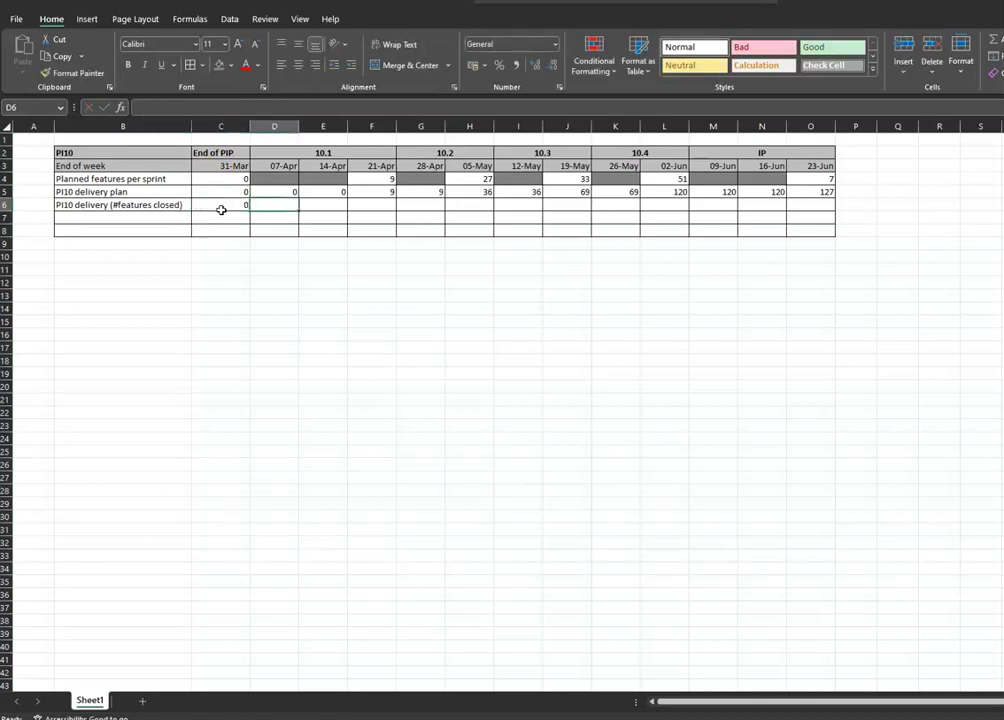
type("0")
key("Tab")
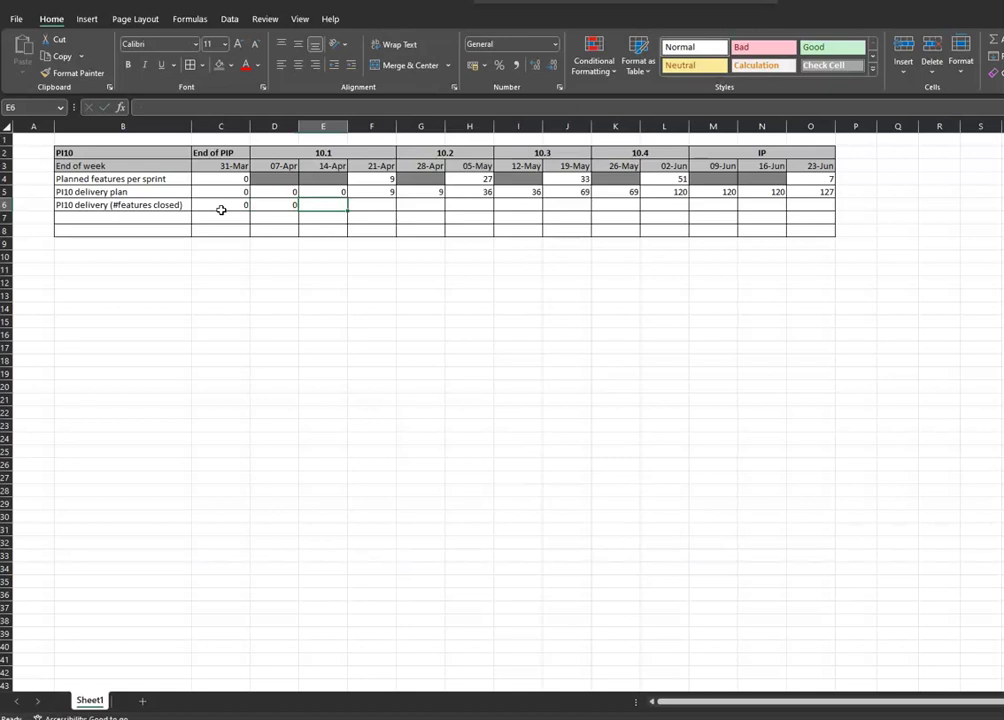
type("4")
key("Tab")
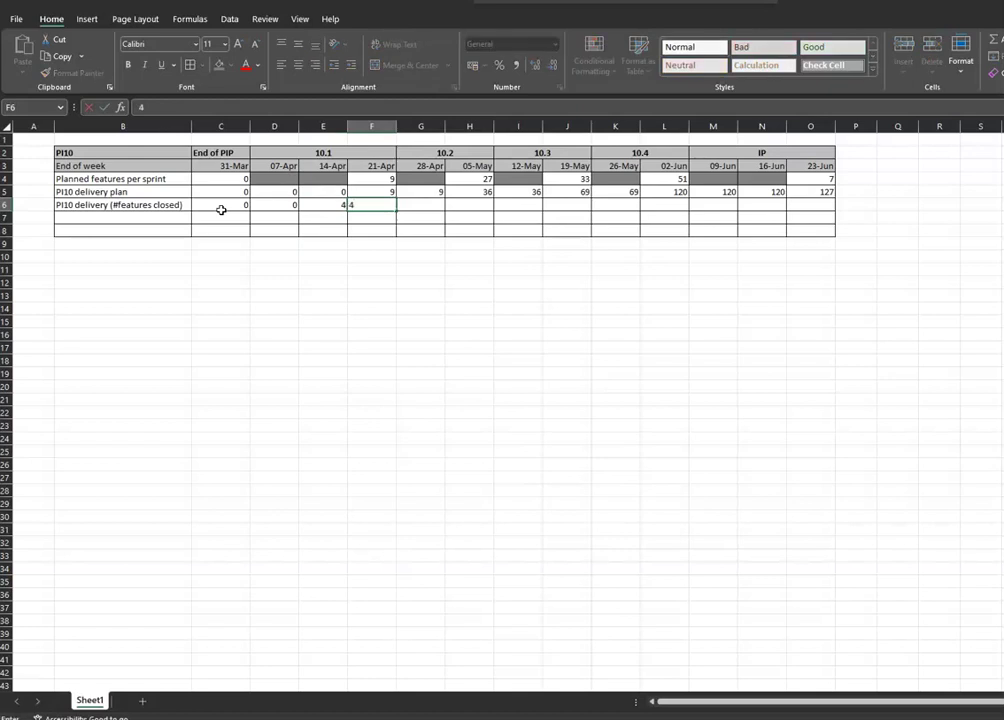
key("Tab")
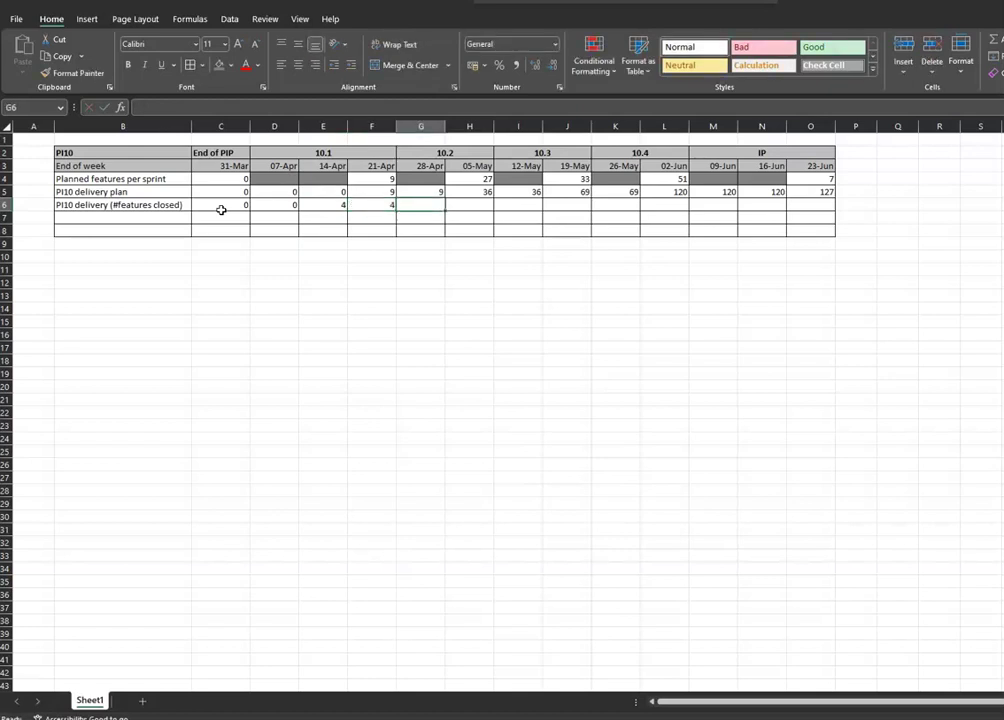
type("8")
key("Tab")
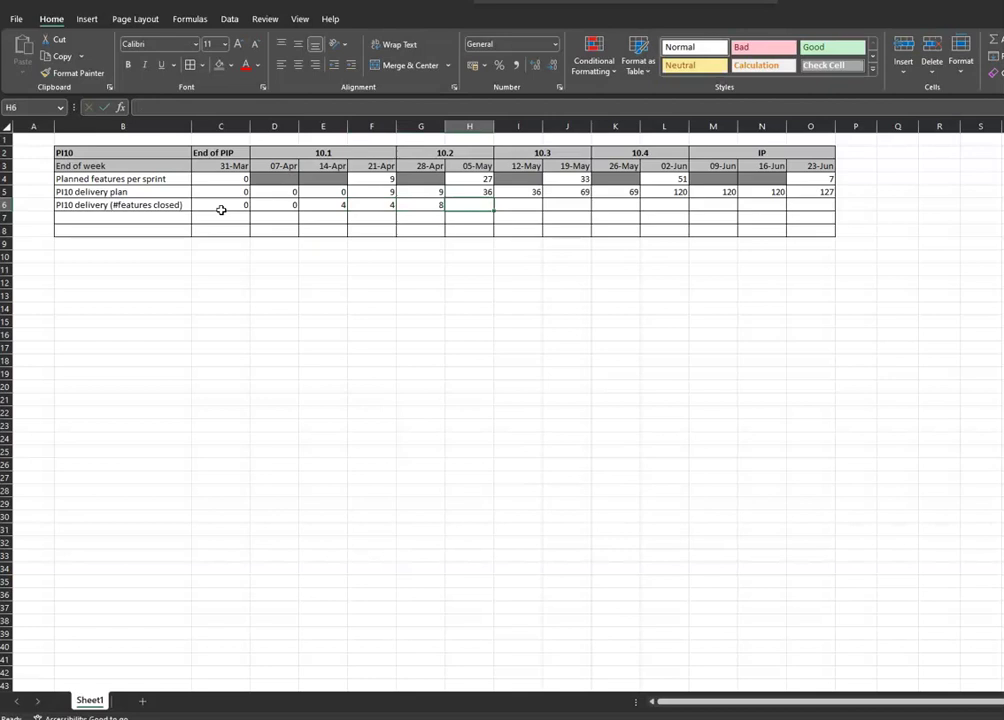
- Continue the closed features row with 12 in H6, 16 in I6, 32 in J6, 14 in K6 and 76 in L6
type("12")
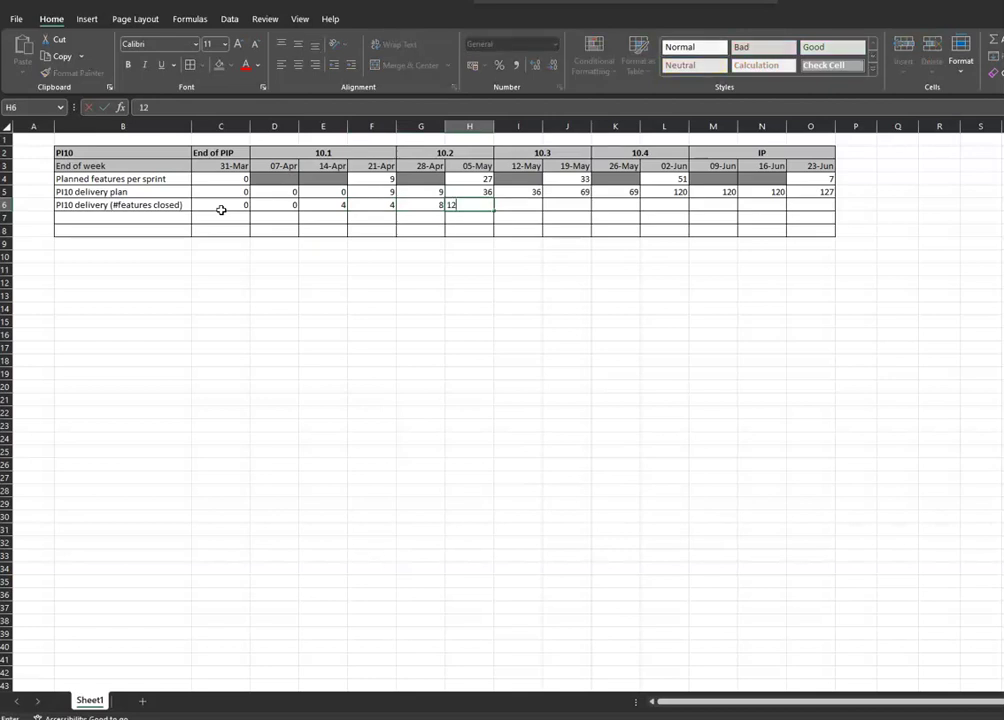
key("Tab")
type("16")
key("Tab")
type("32")
key("Tab")
type("1")
key("Tab")
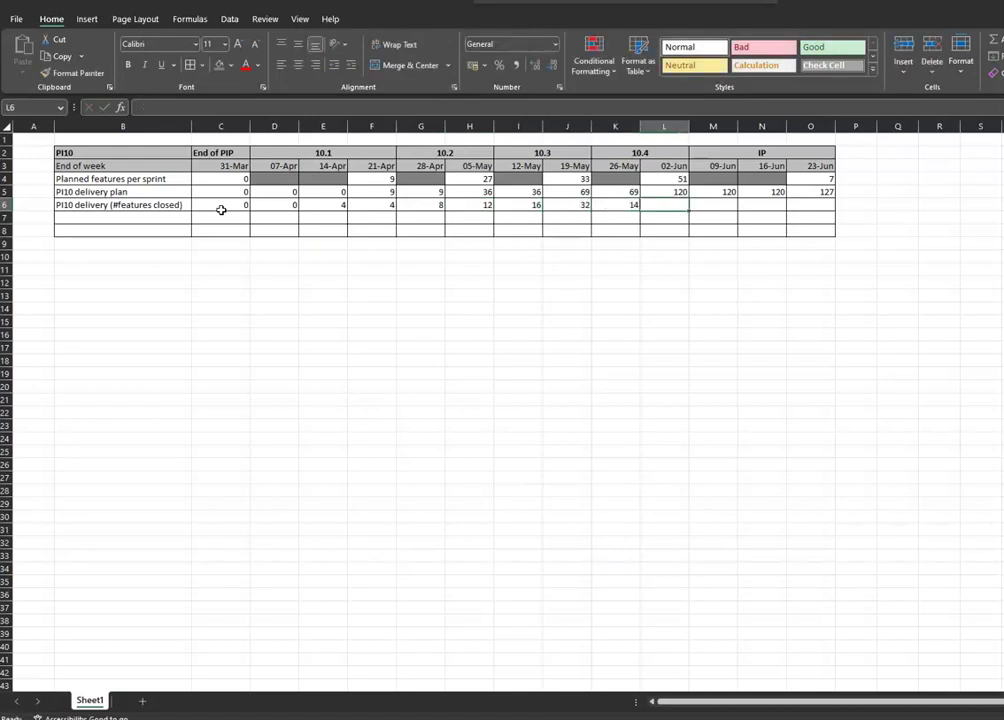
type("76")
key("Tab")
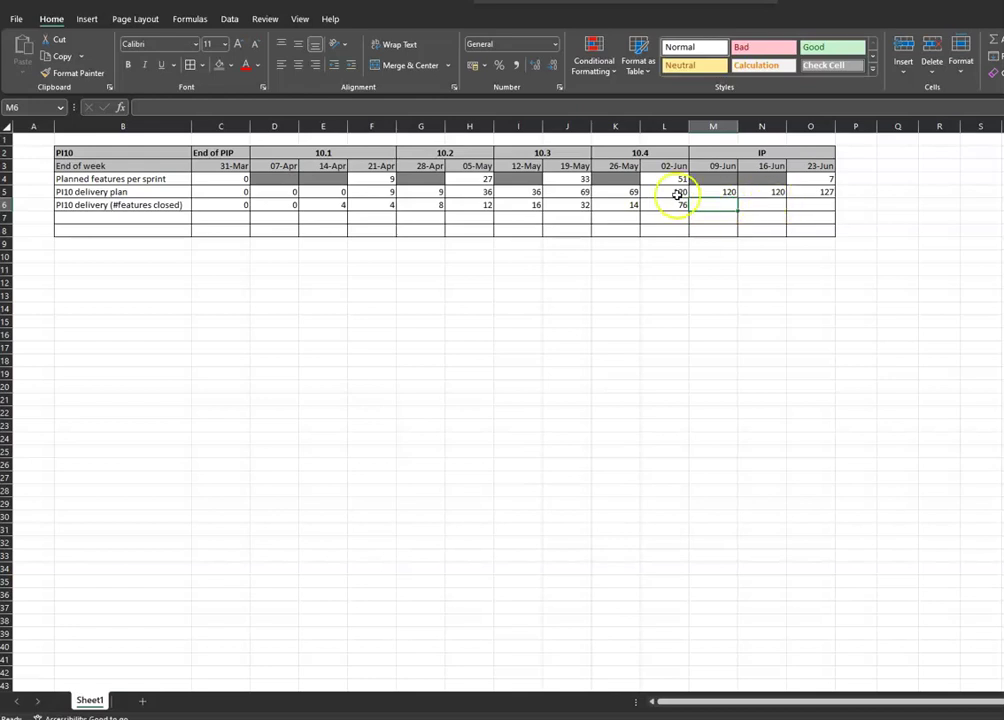
- Label B7 PI10 Scope and enter 127 in C7
left_click(112, 216)
type("PI10 Scope")
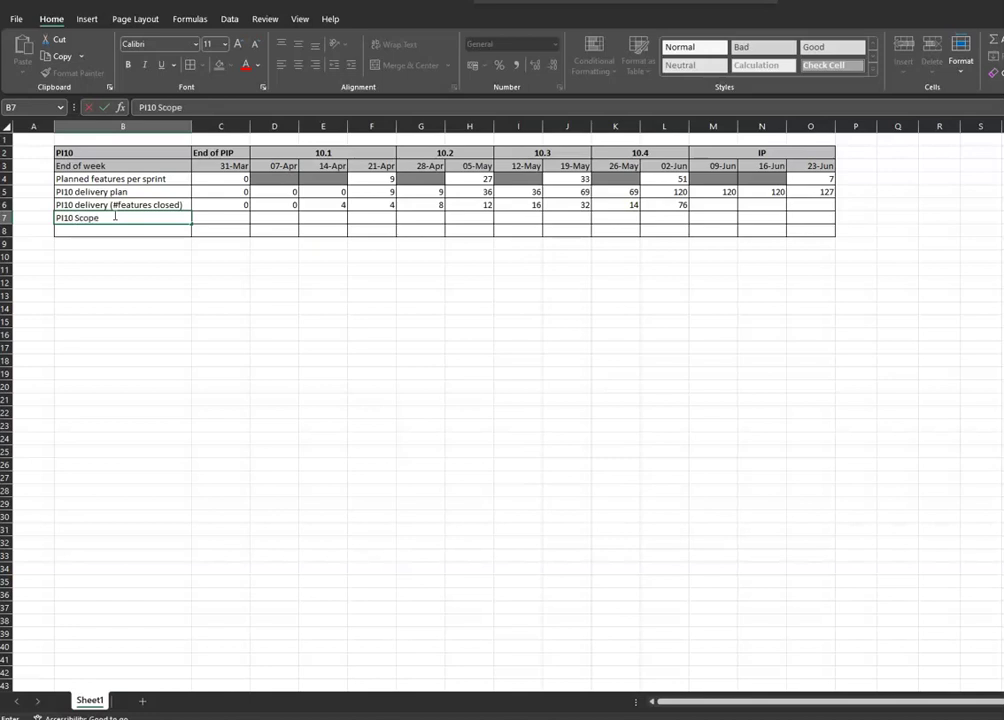
key("Tab")
type("127")
key("Return")
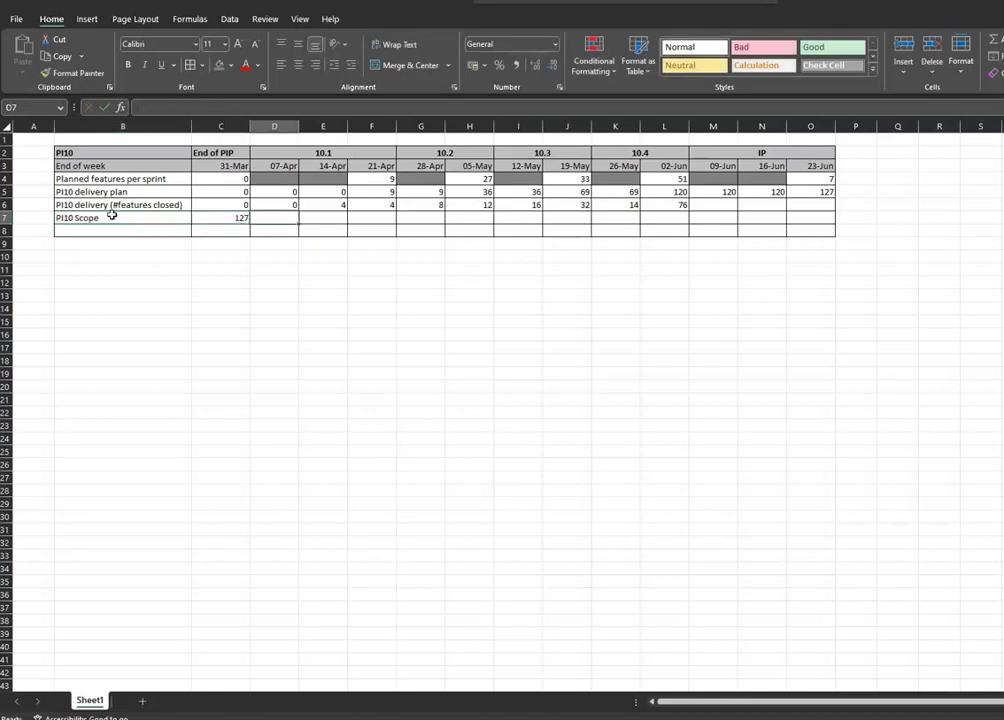
- Copy the scope value from C7 across D7 to O7
left_click(202, 220)
key("ctrl+c")
left_click_drag(285, 217, 802, 218)
key("ctrl+v")
left_click(763, 256)
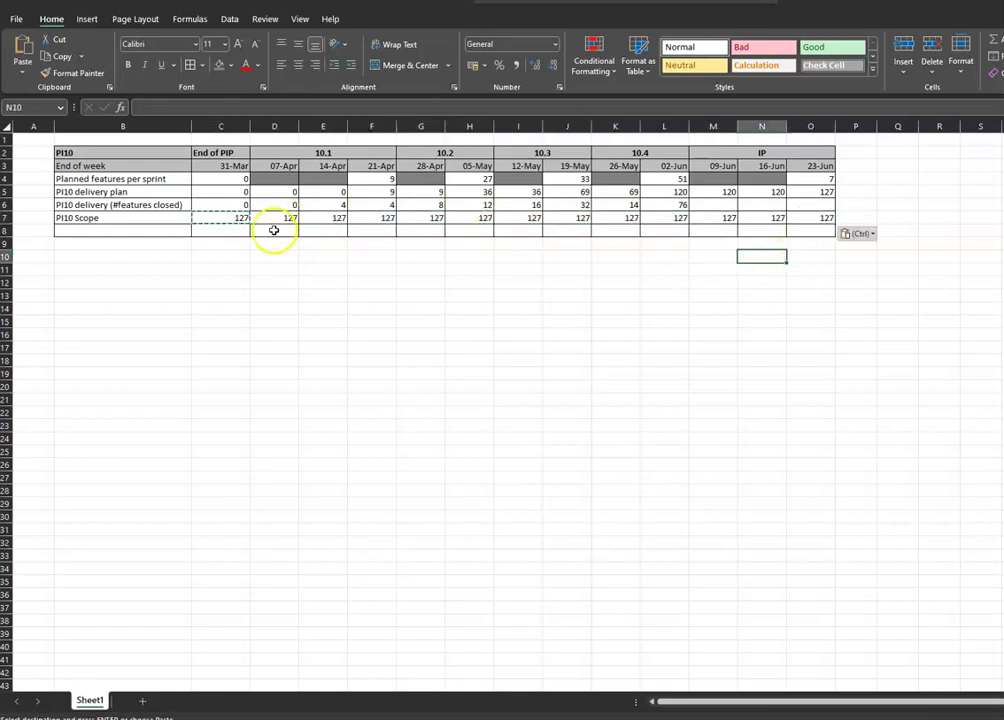
- Label B8 PI08 and B9 PI09, and apply cell borders to the PI09 row from B9 to O9
left_click(114, 229)
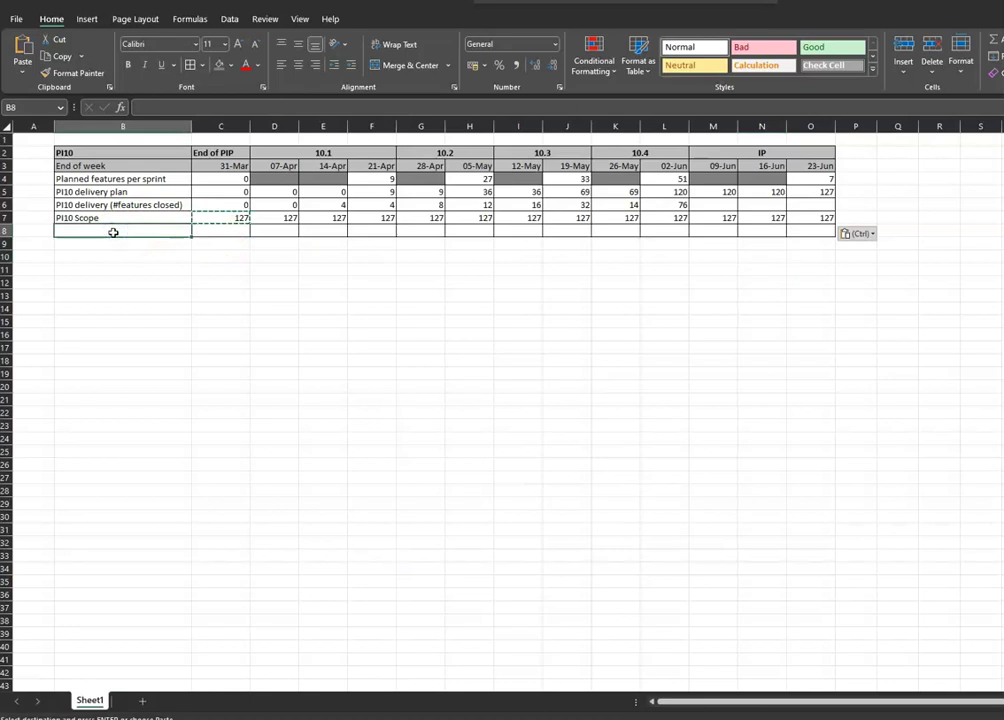
type("PI08")
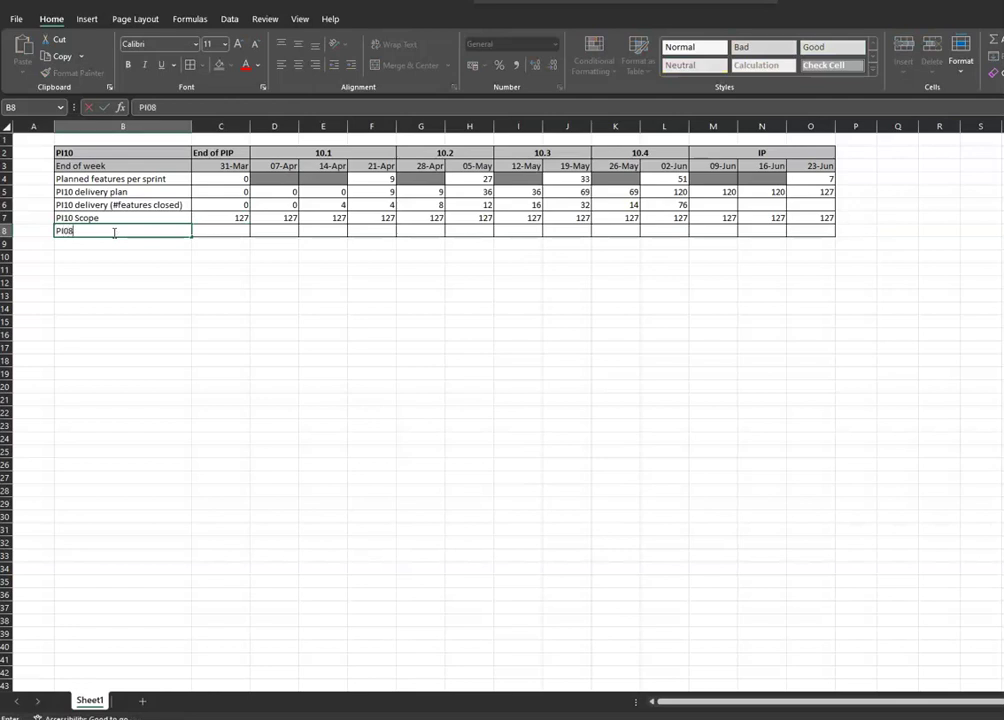
key("Return")
type("PI09")
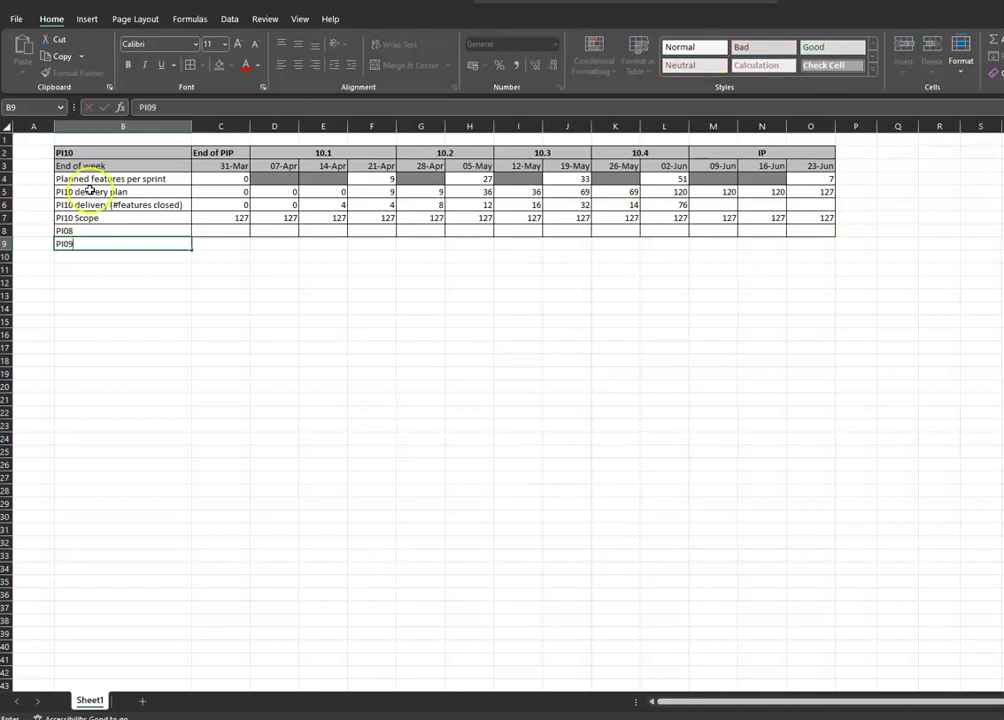
left_click(92, 267)
left_click_drag(100, 242, 802, 242)
left_click(190, 64)
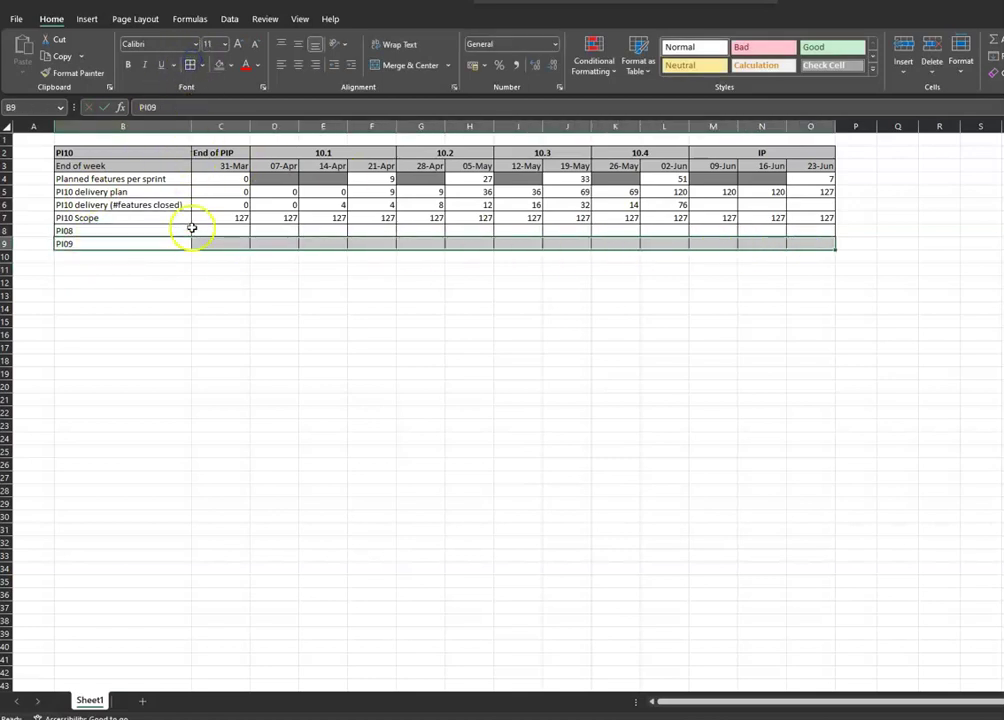
- Fill the PI08 row with 0 in C8 and D8, 4 in E8, 9 in F8 and 10 in G8
left_click(205, 232)
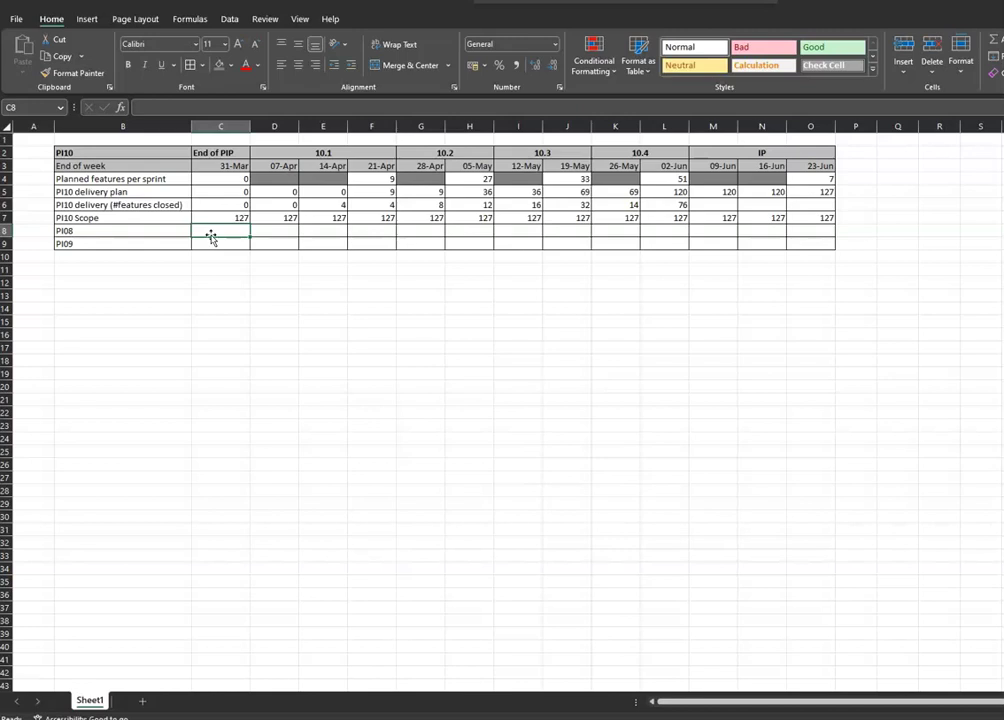
type("0")
key("Tab")
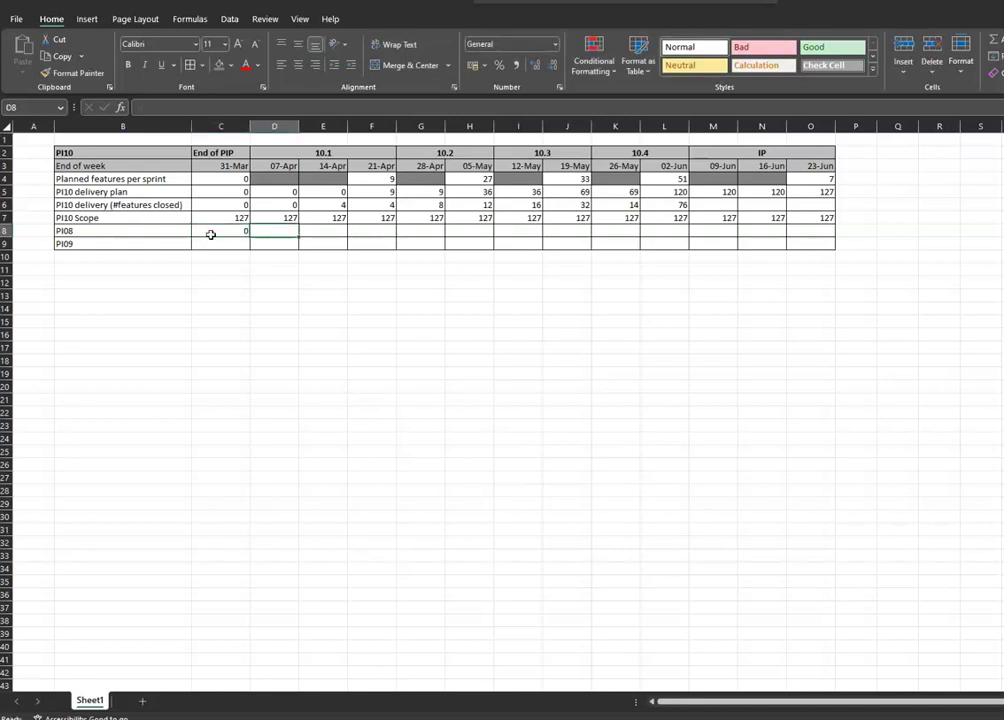
type("0")
key("Tab")
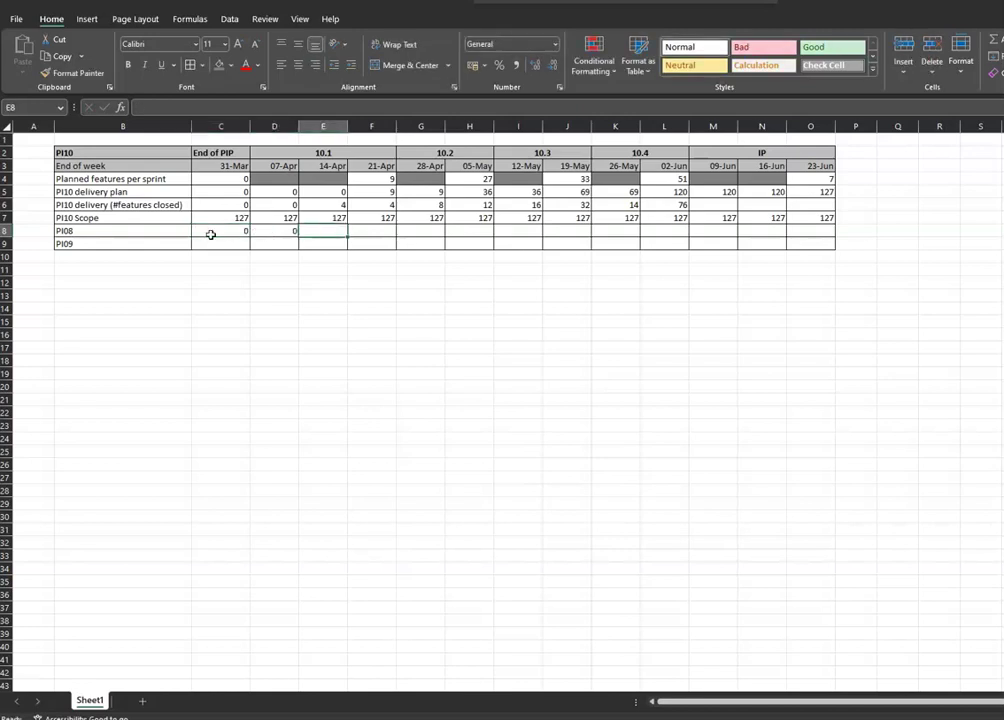
type("4")
key("Tab")
type("9")
key("Tab")
type("10")
key("Tab")
- Continue the PI08 row with 27 in H8, 34 in I8, 45 in J8 and 50 in K8
type("27")
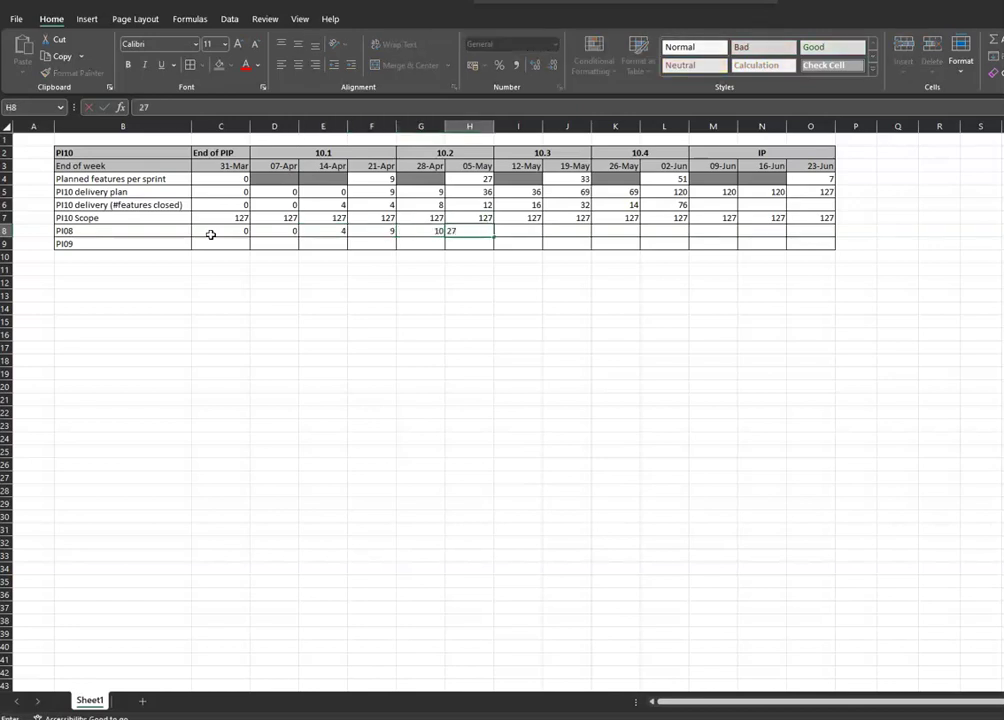
key("Tab")
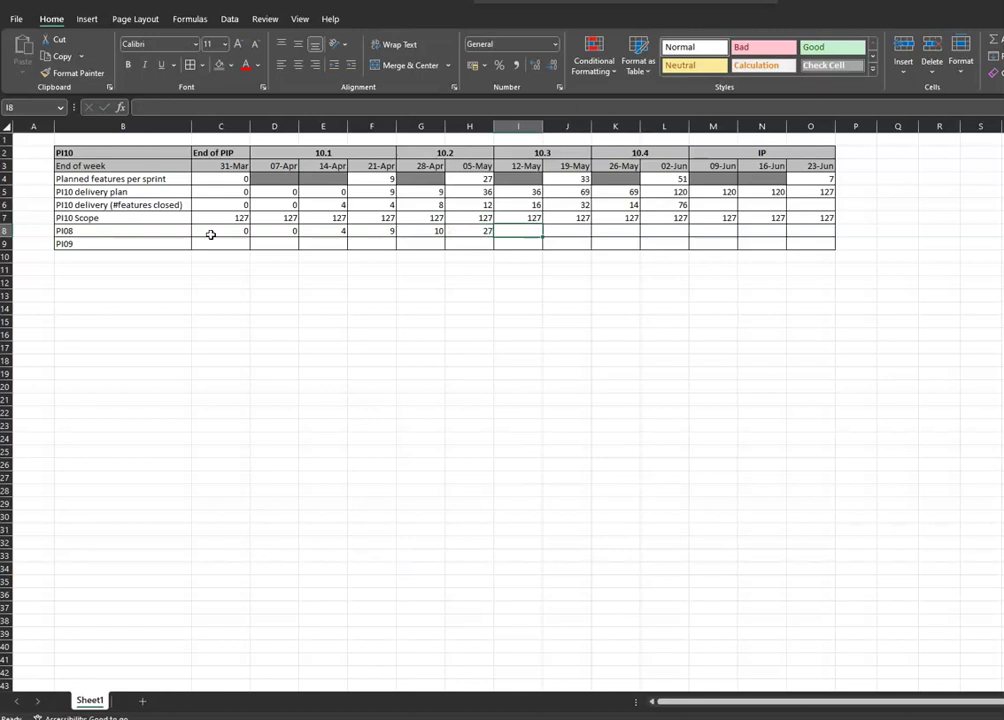
type("34")
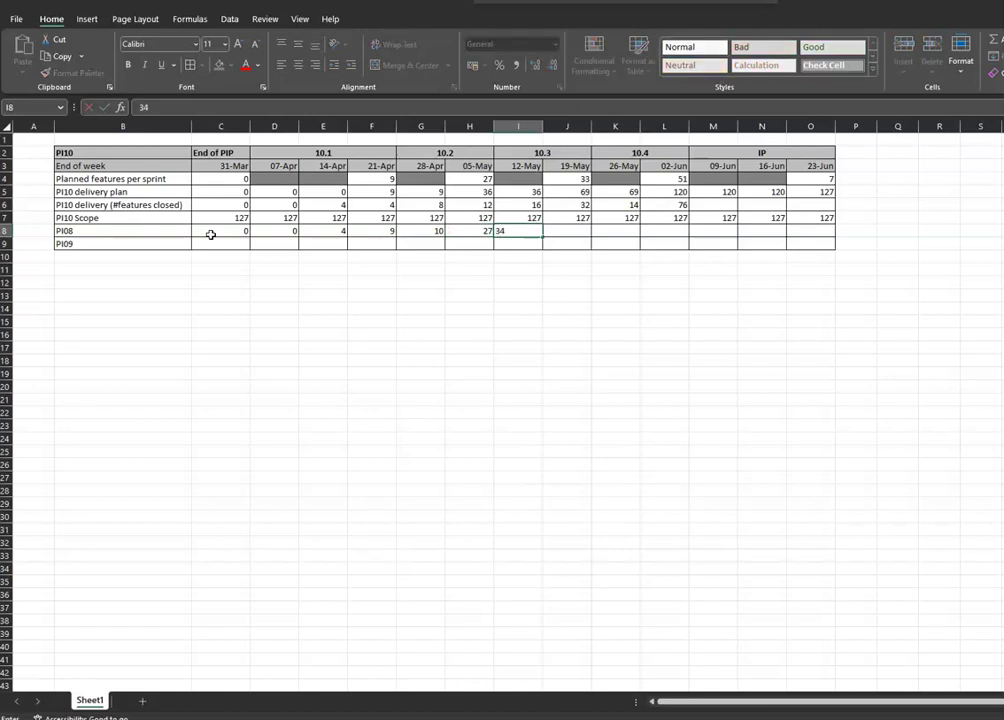
key("Tab")
type("45")
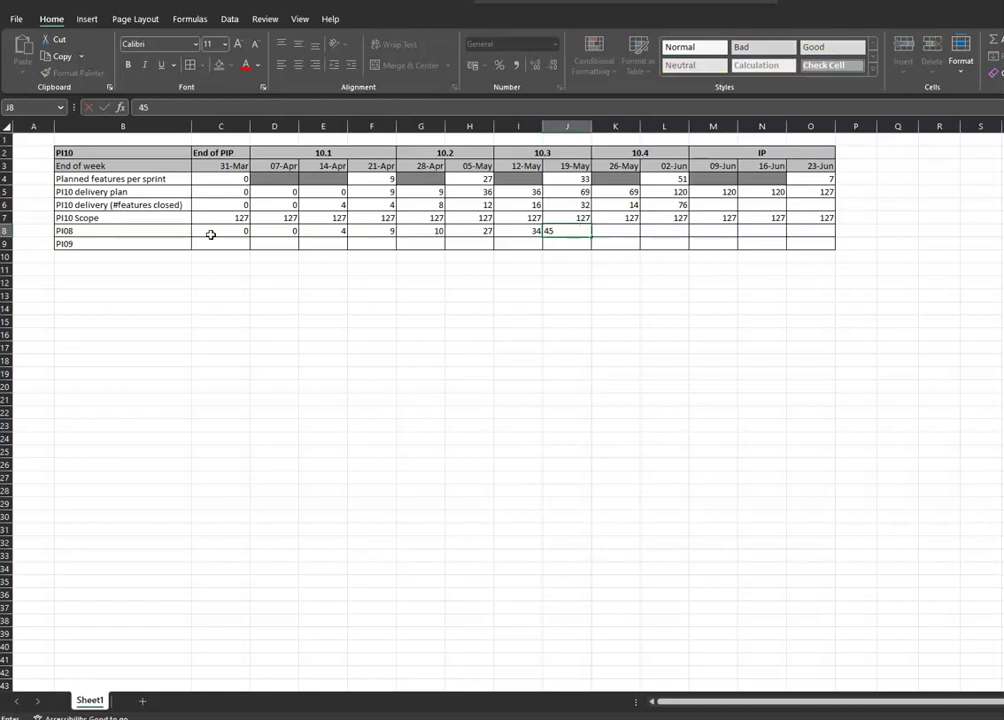
key("Tab")
type("50")
key("Tab")
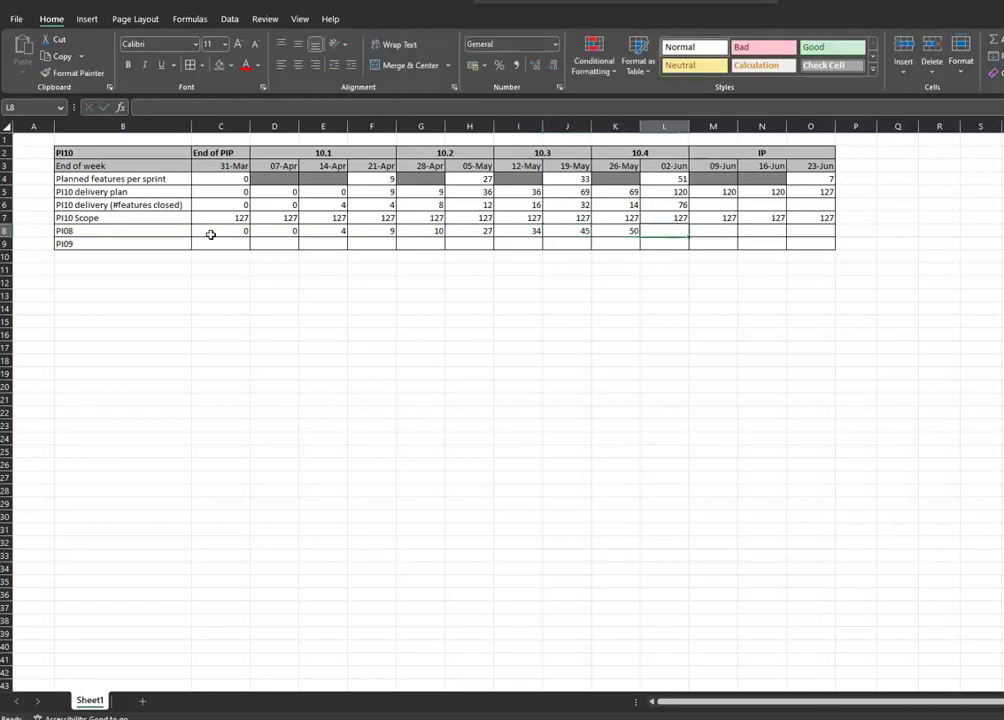
- Complete the PI08 row with 83 in L8, 100 in M8, 107 in N8 and 110 in O8
type("83")
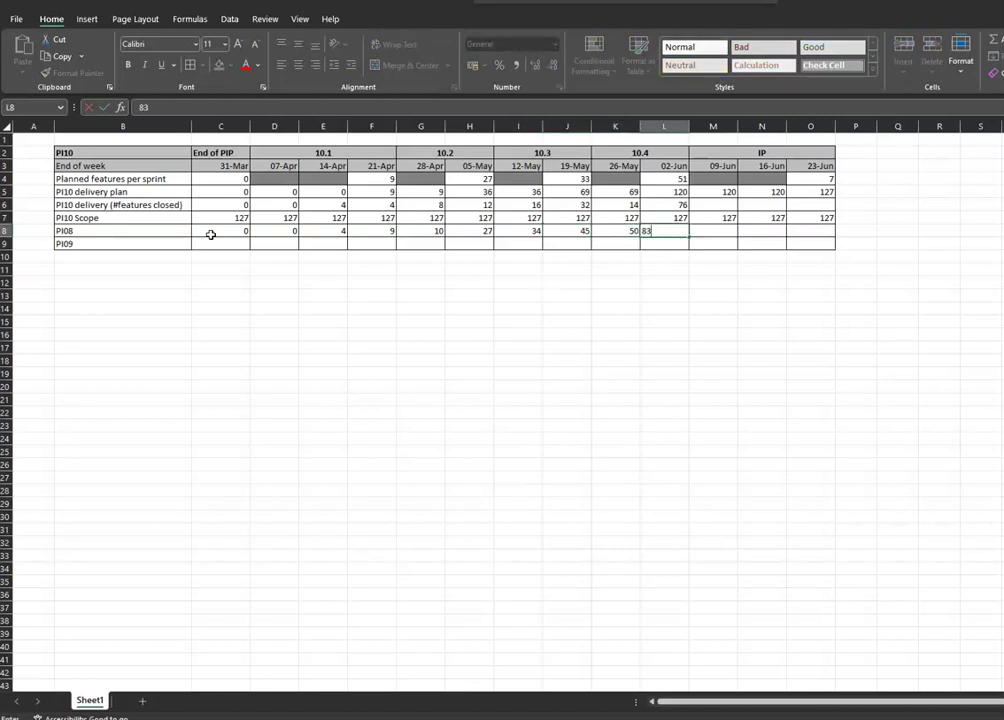
key("Tab")
type("100")
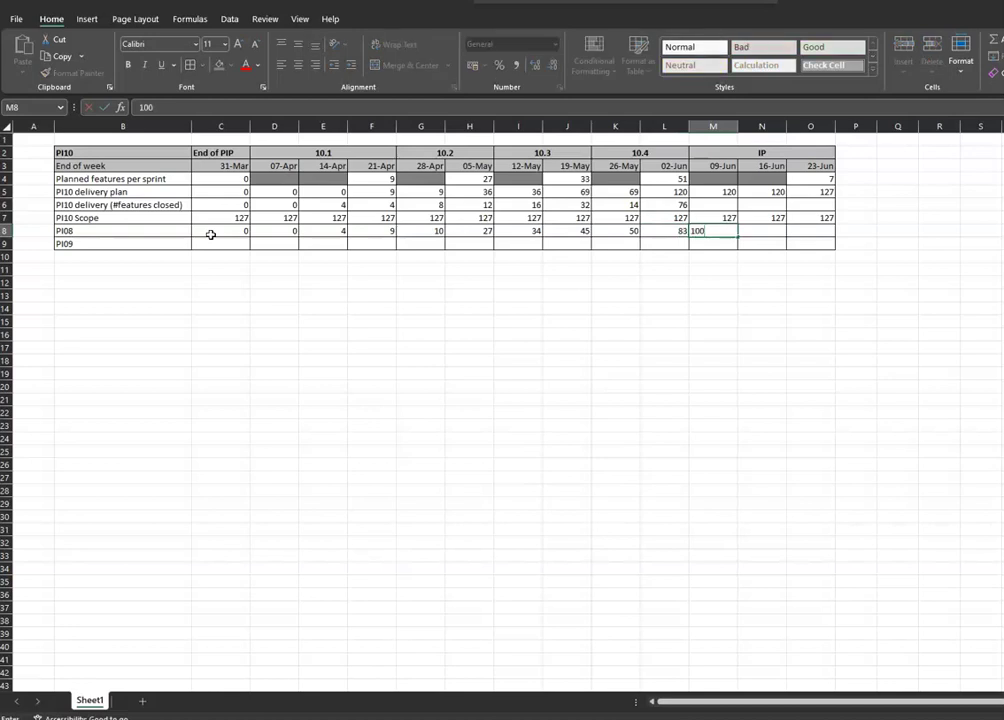
key("Tab")
type("107")
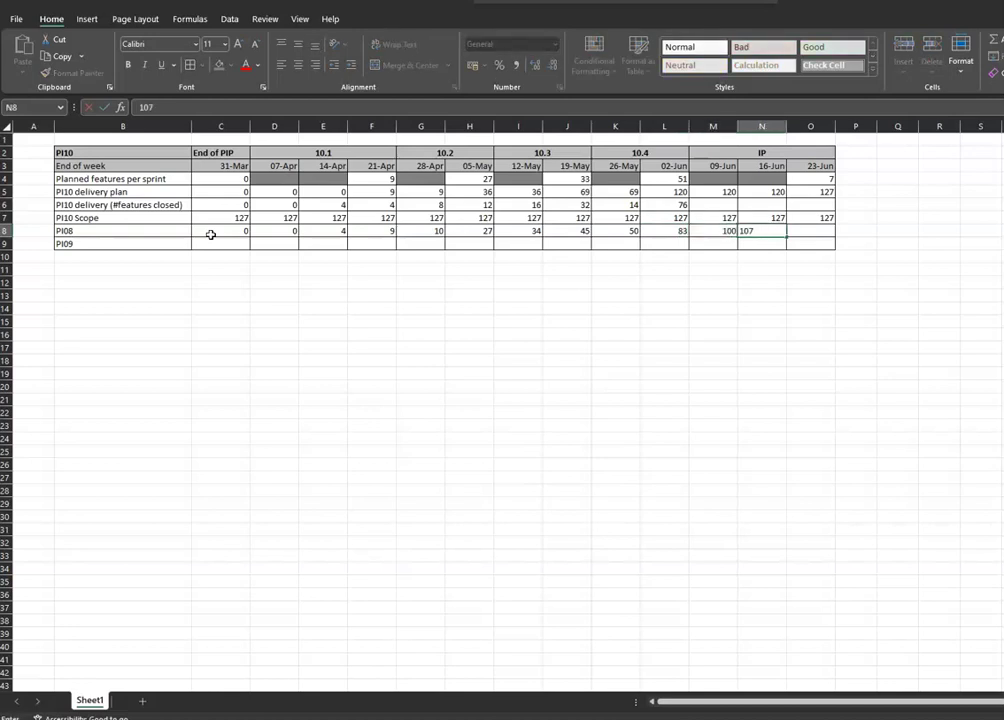
key("Tab")
type("1")
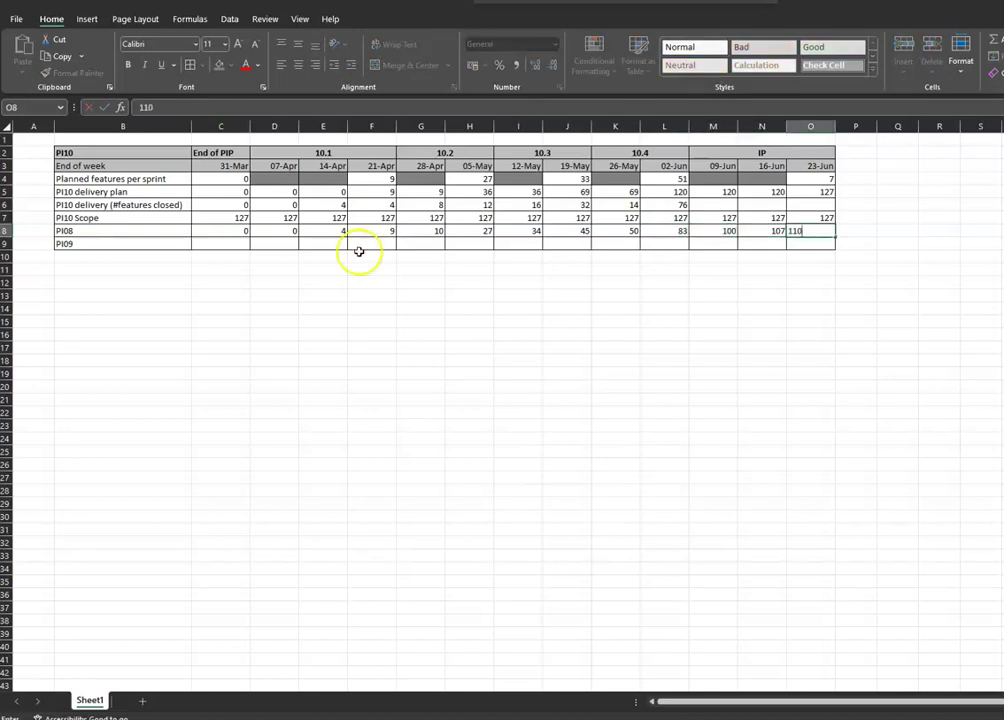
- Fill the PI09 row with 0 in C9 and D9 and 1 in E9 and F9
left_click(229, 247)
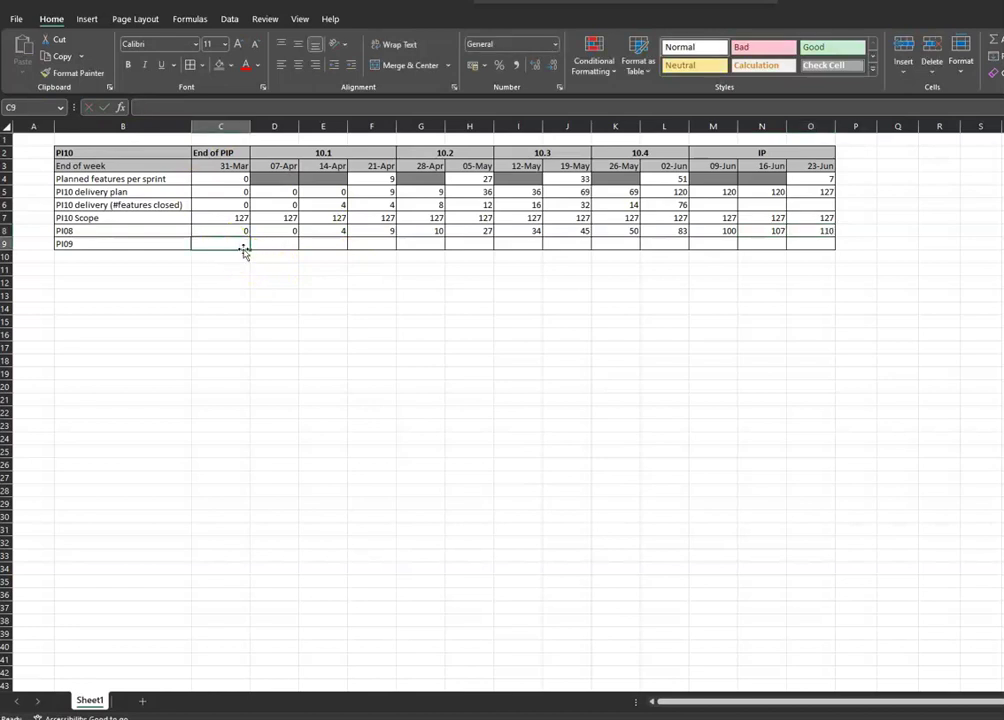
type("0")
key("Tab")
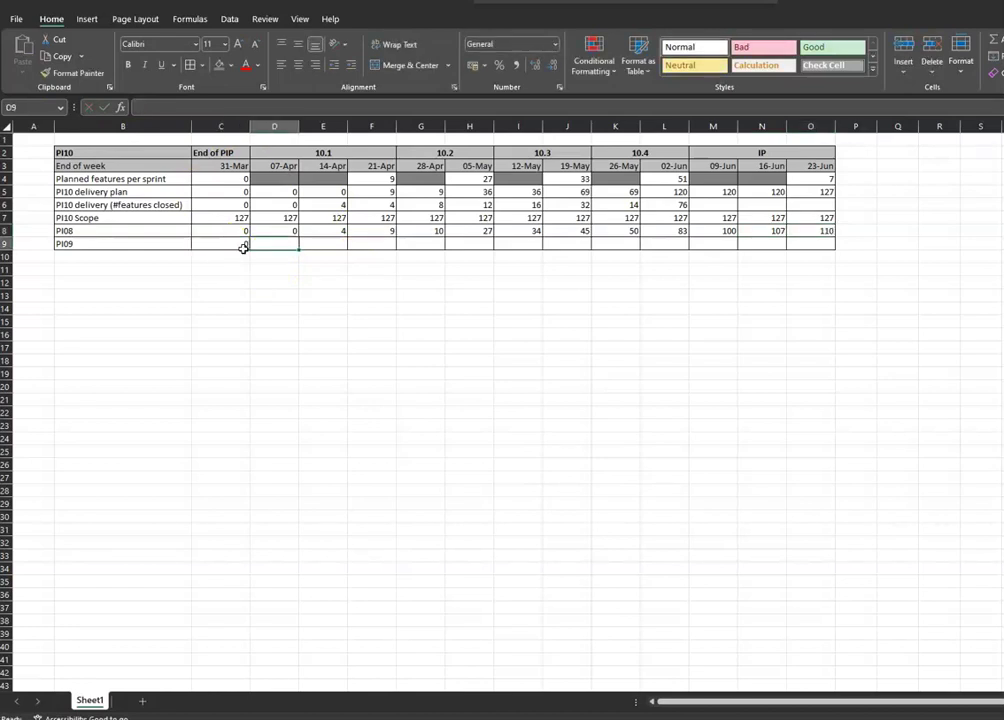
type("0")
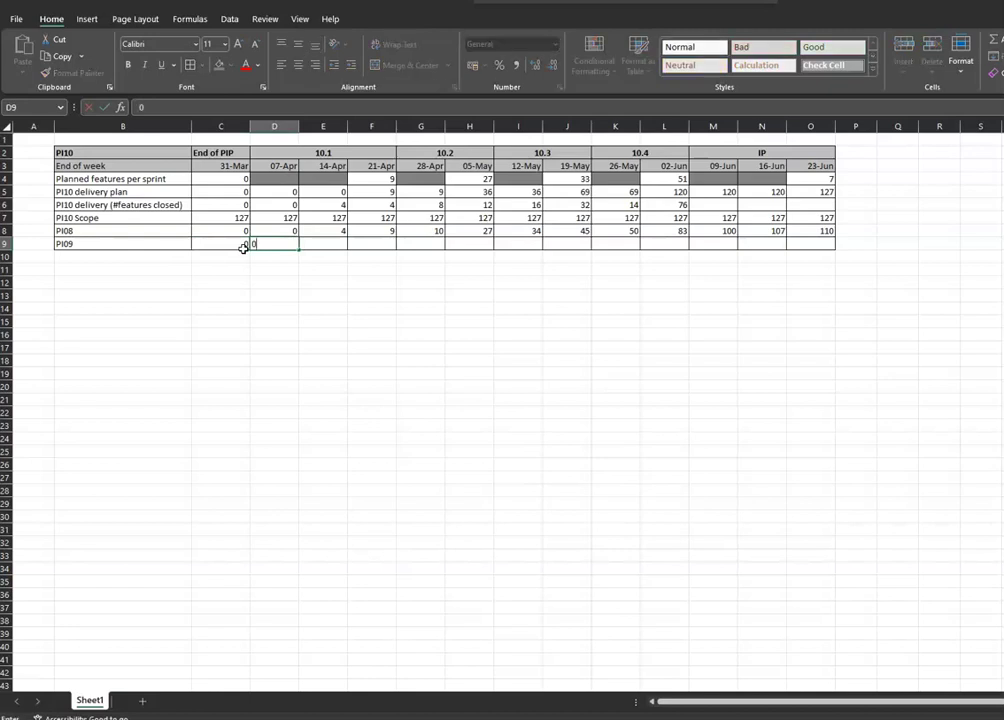
key("Tab")
type("1")
key("Tab")
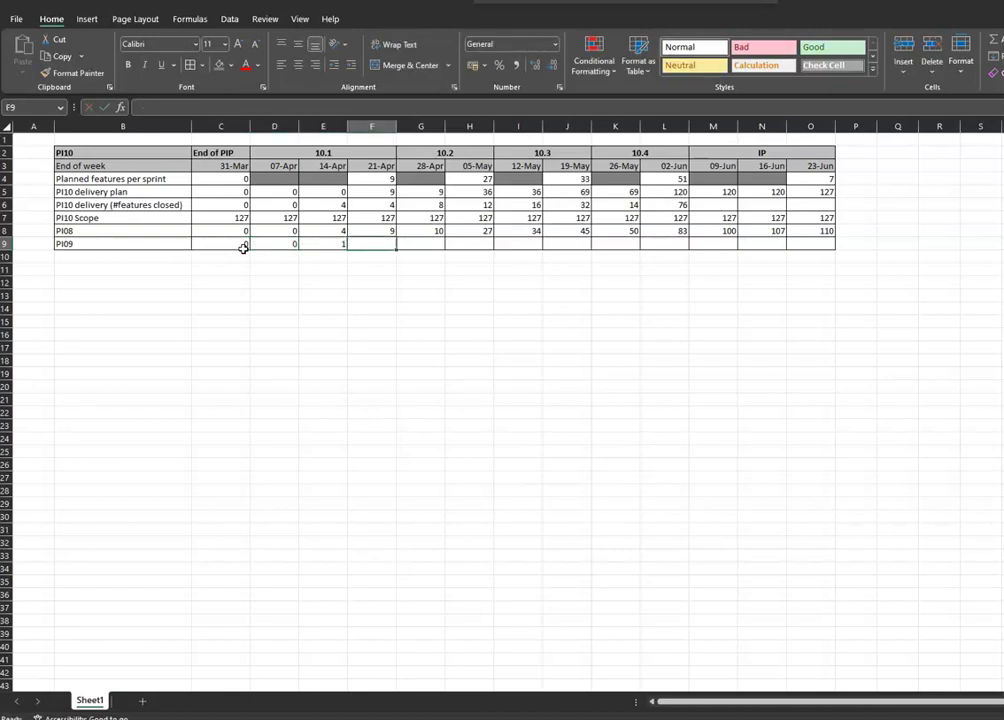
type("1")
key("Tab")
- Continue the PI09 row with 4 in G9, 8 in H9 and 17 in I9
type("4")
key("Tab")
type("8")
key("Tab")
type("17")
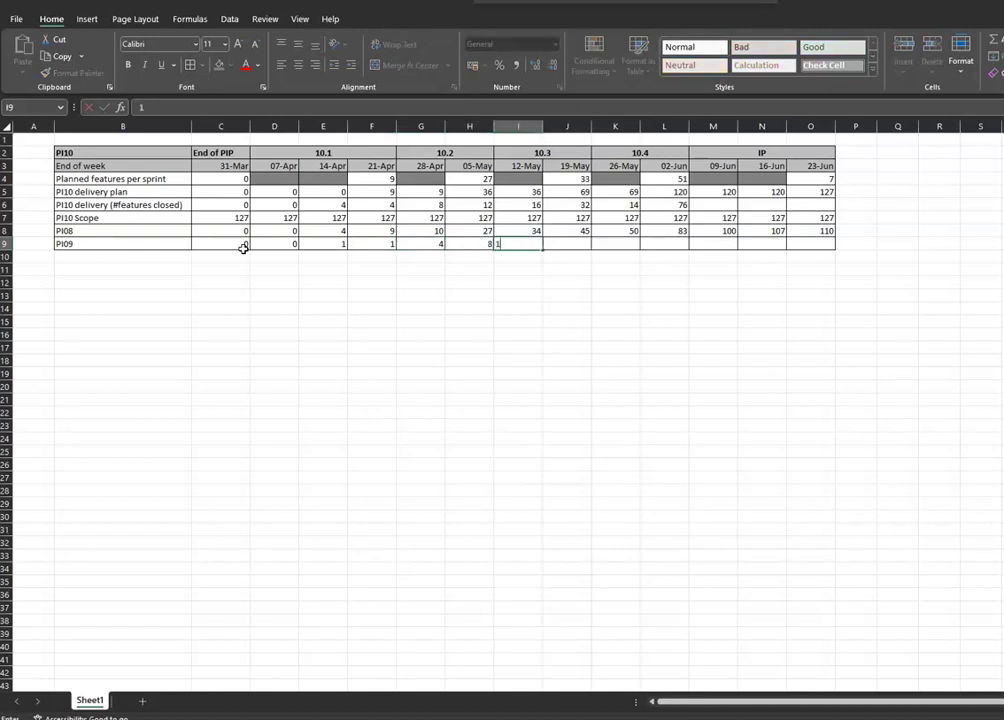
key("Tab")
- Continue the PI09 row with 24 in J9, 32 in K9 and 42 in L9
type("24")
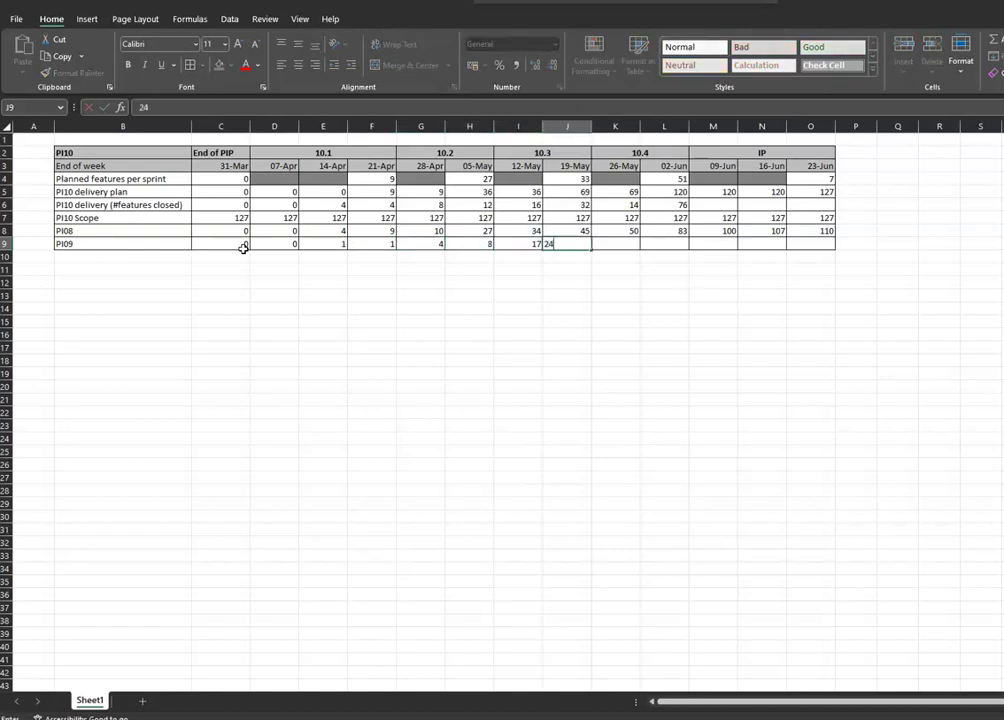
key("Tab")
type("32")
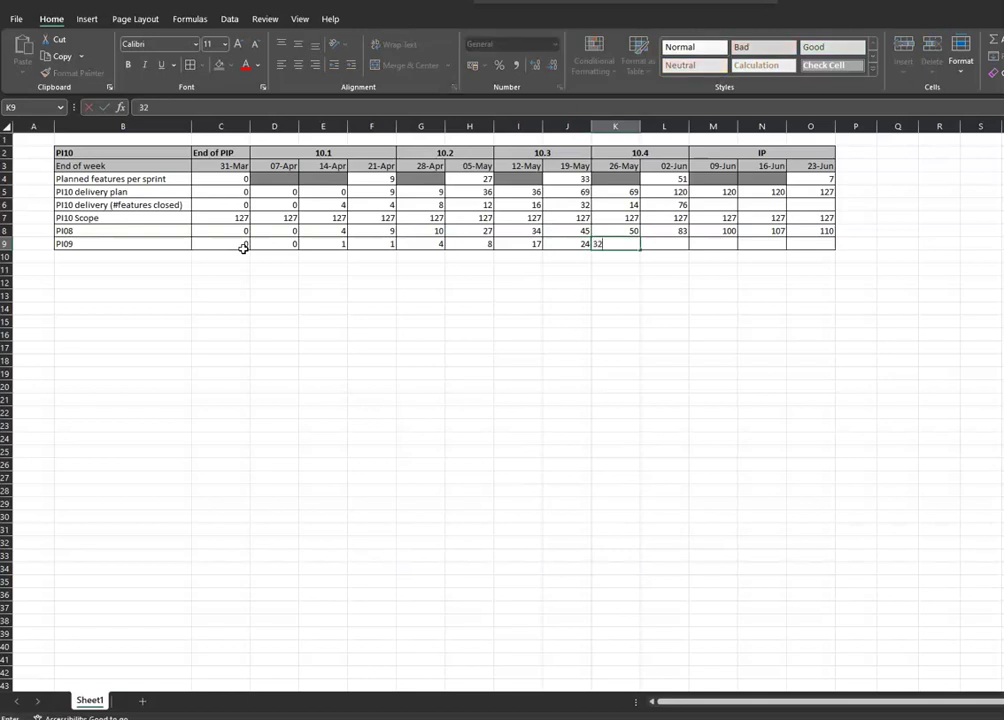
key("Tab")
type("4")
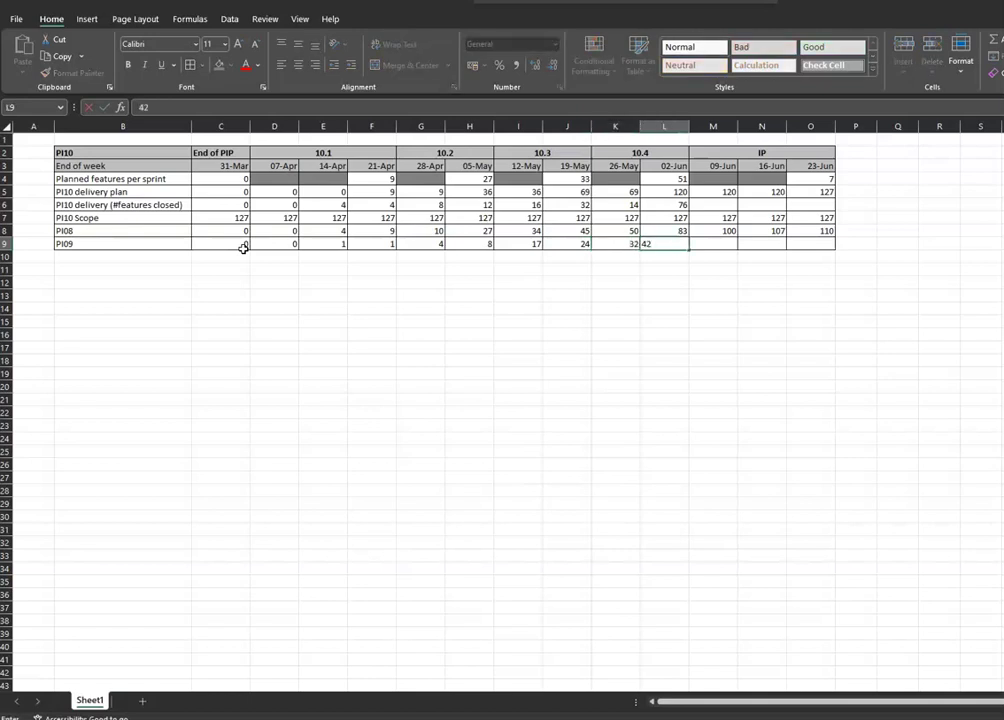
key("Tab")
- Complete the PI09 row with 47 in M9, 59 in N9 and 68 in O9
type("47")
key("Tab")
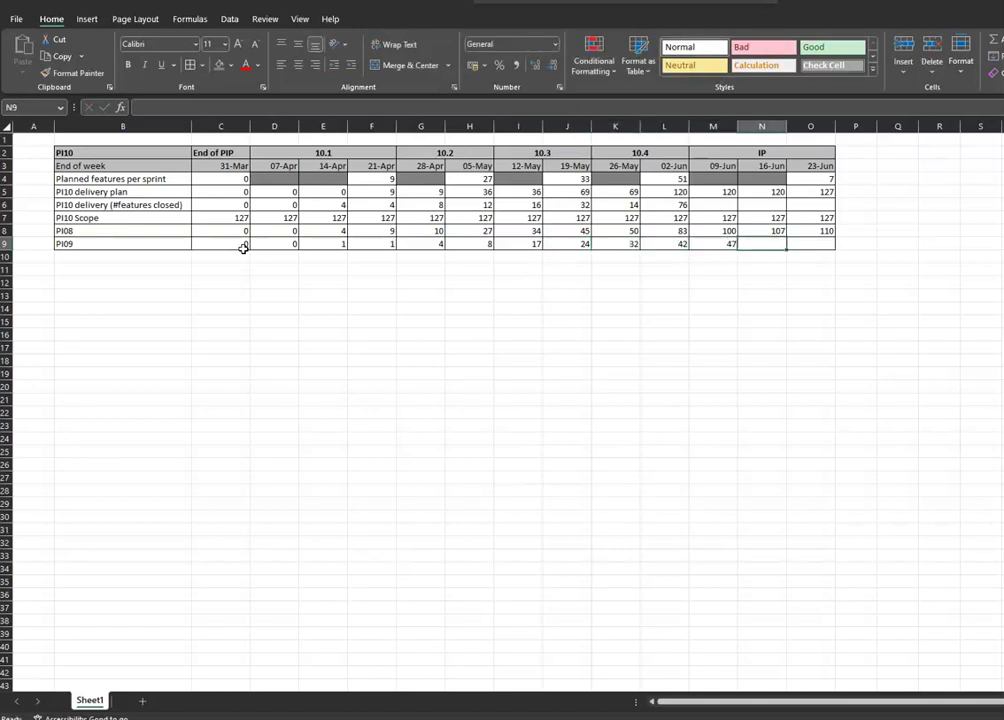
type("59")
key("Tab")
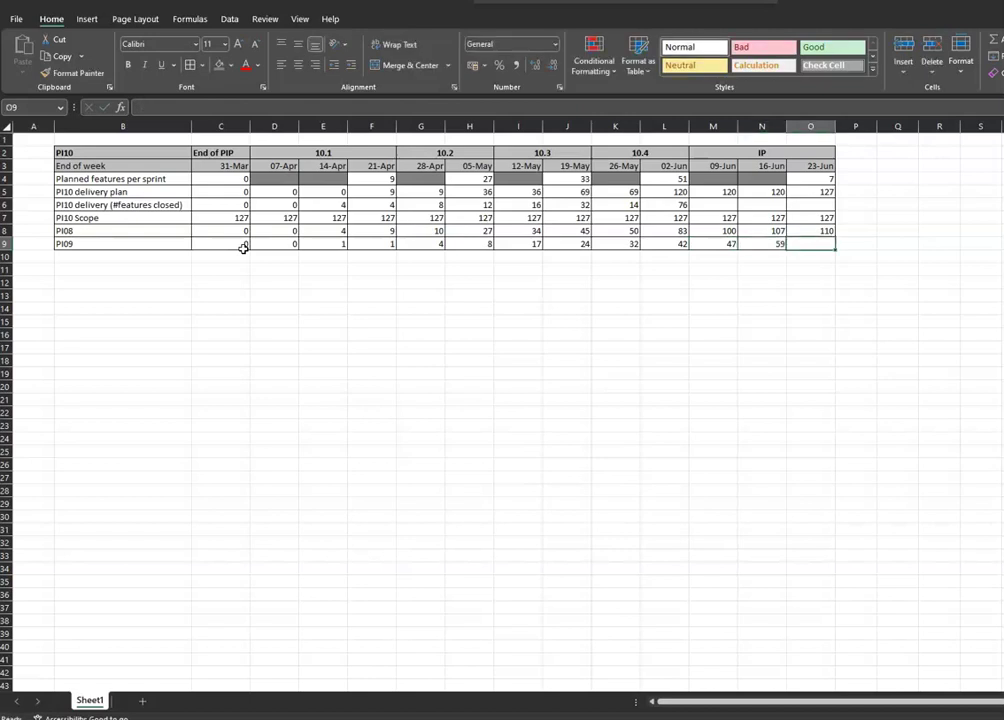
type("68")
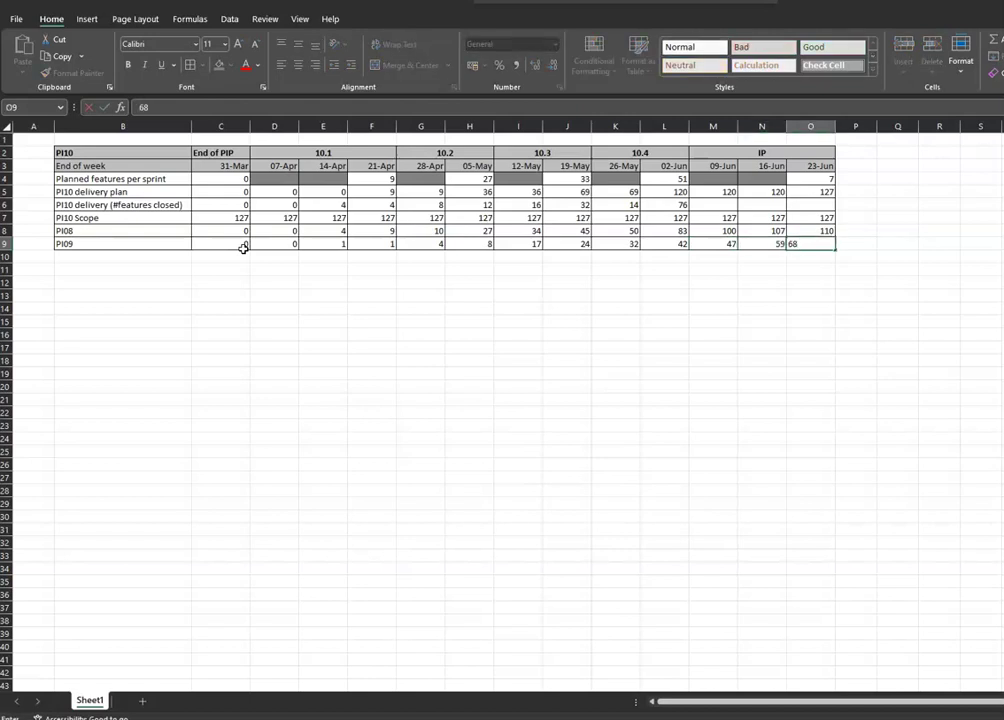
left_click(270, 320)
- Fill the PI10 delivery plan row and the PI10 Scope row, columns B to O, with the same medium grey
left_click_drag(112, 191, 805, 192)
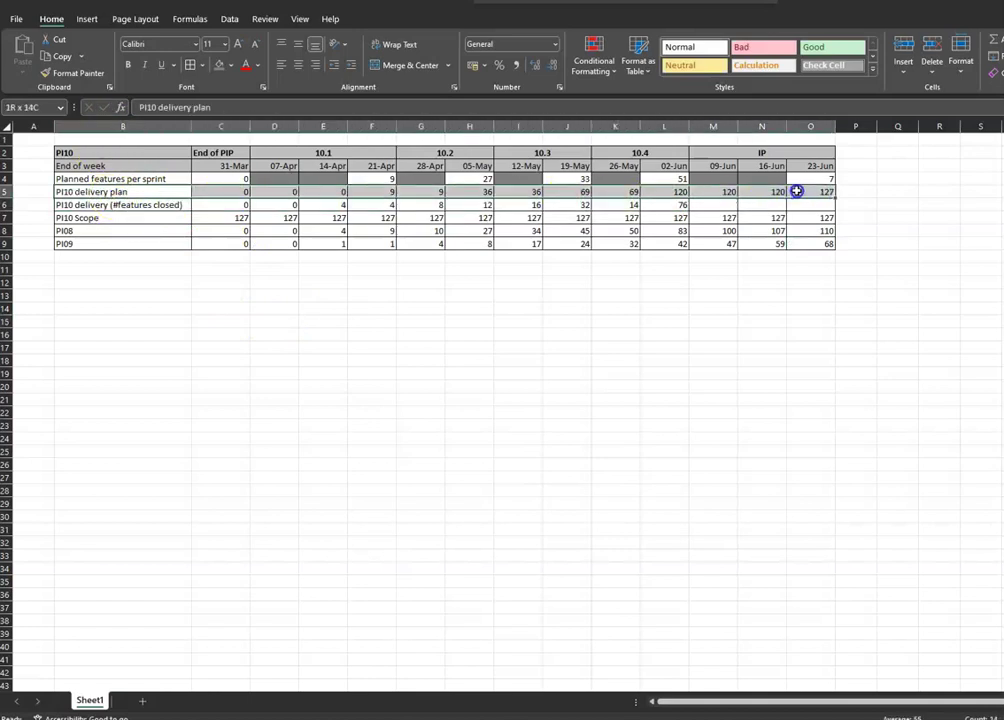
left_click(230, 65)
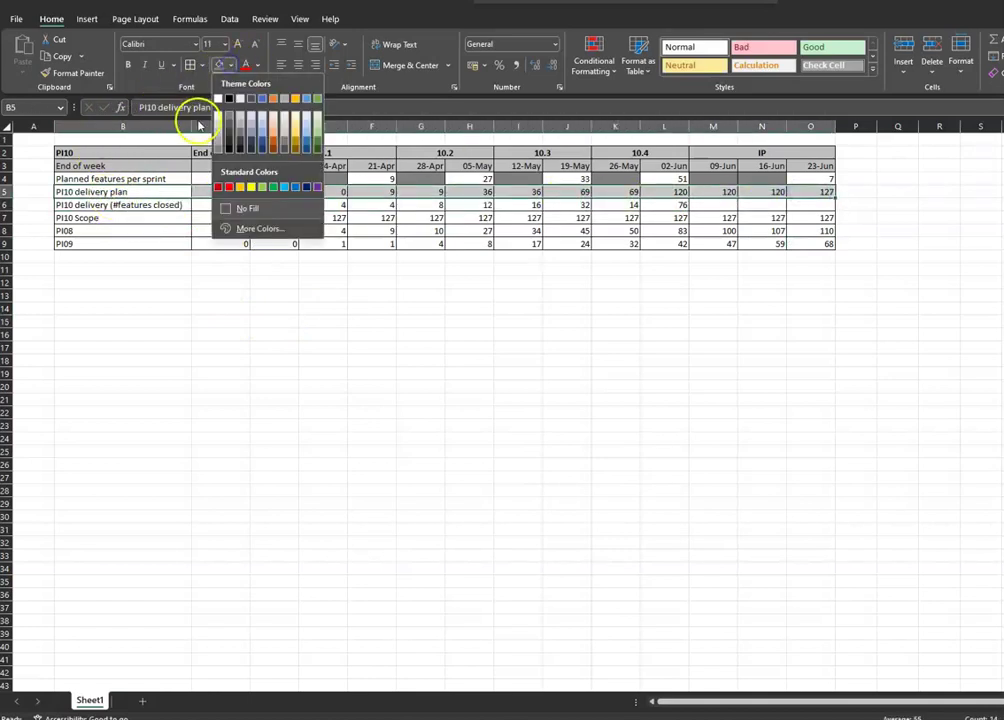
left_click(217, 132)
left_click_drag(116, 218, 800, 217)
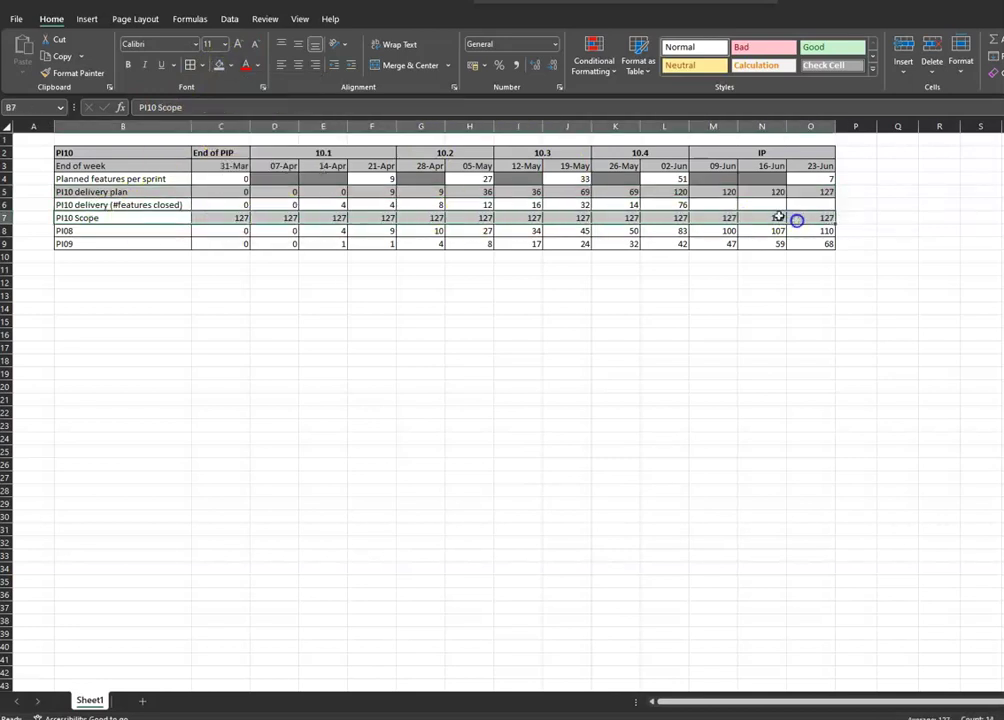
left_click(219, 66)
- Fill the PI08 and PI09 rows, B8:O9, with the lightest grey theme colour
left_click_drag(128, 230, 789, 246)
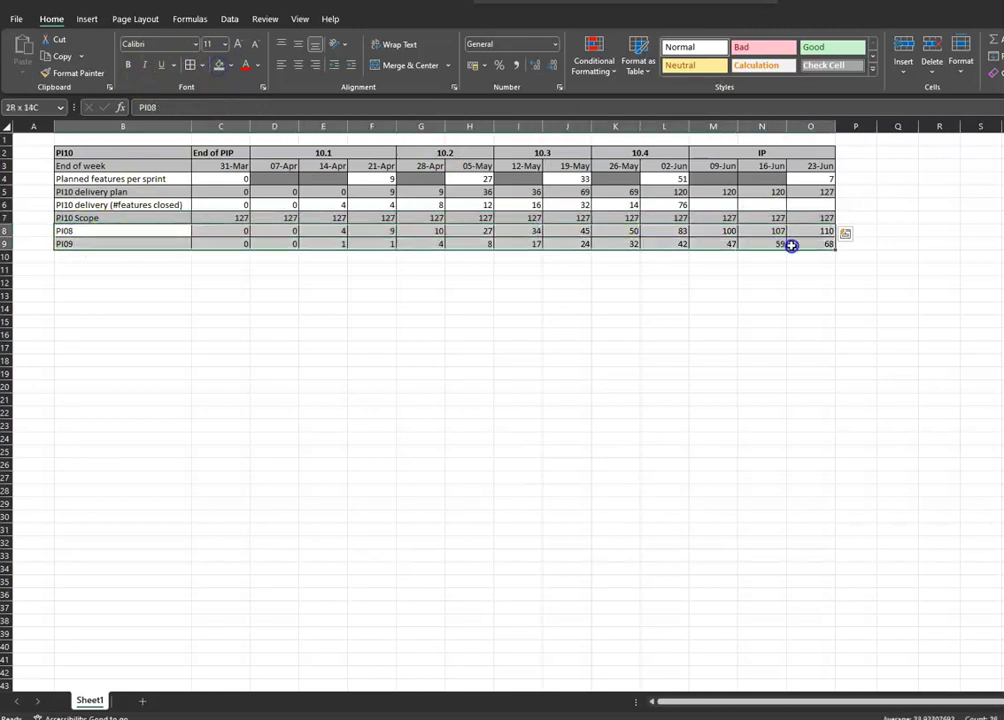
left_click(230, 66)
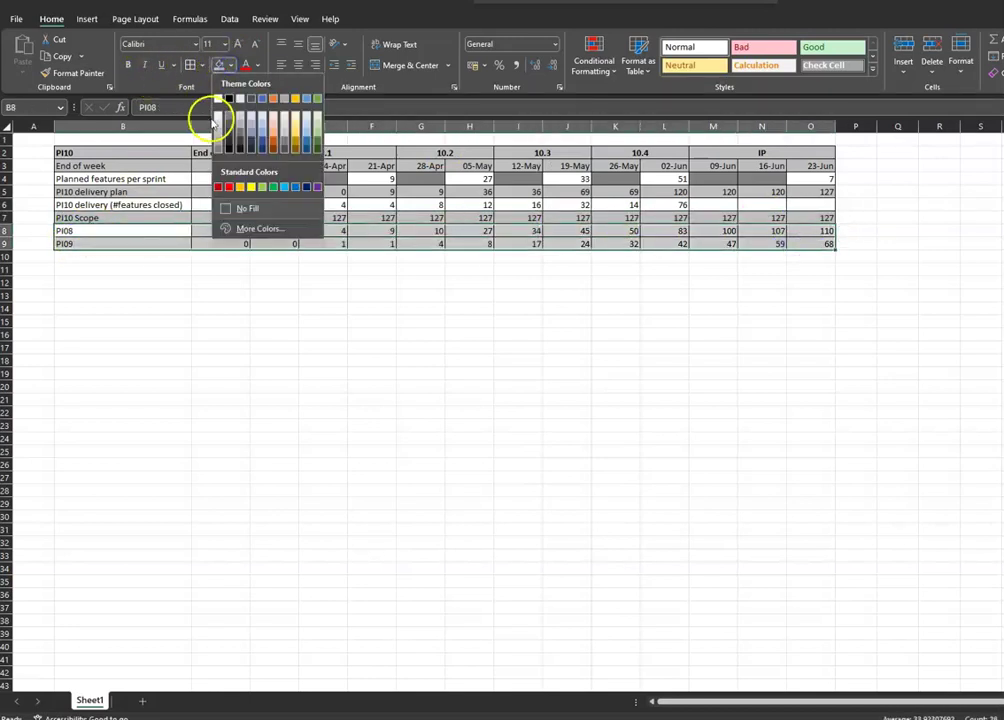
left_click(218, 111)
left_click(198, 313)
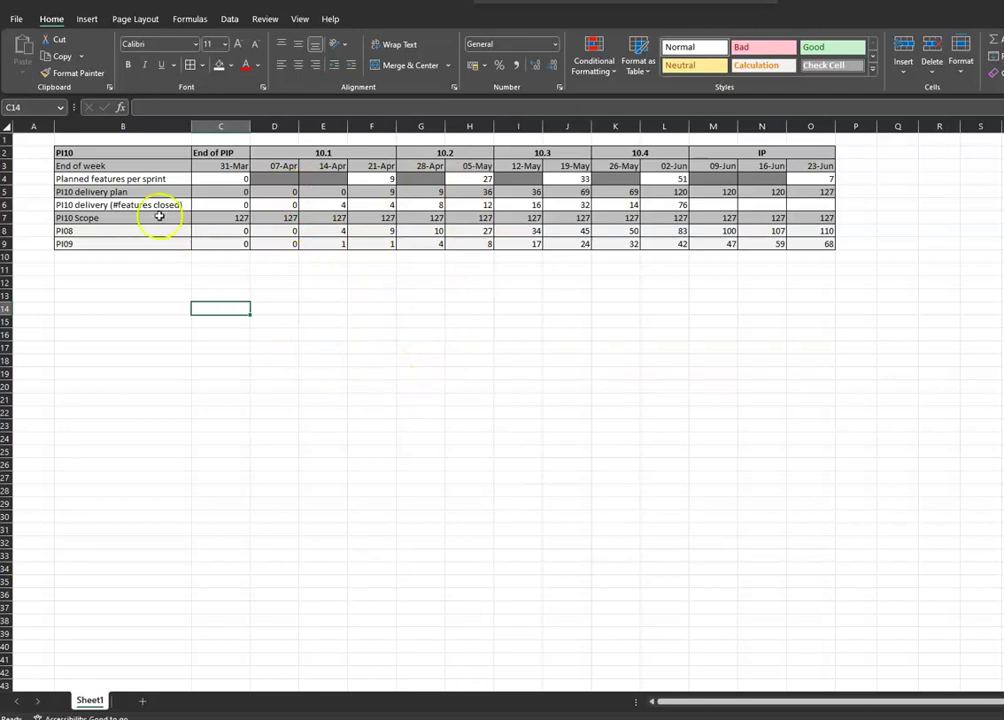
- Start a combo chart from the range B3:O9, including the week dates and all data rows
left_click_drag(100, 166, 826, 244)
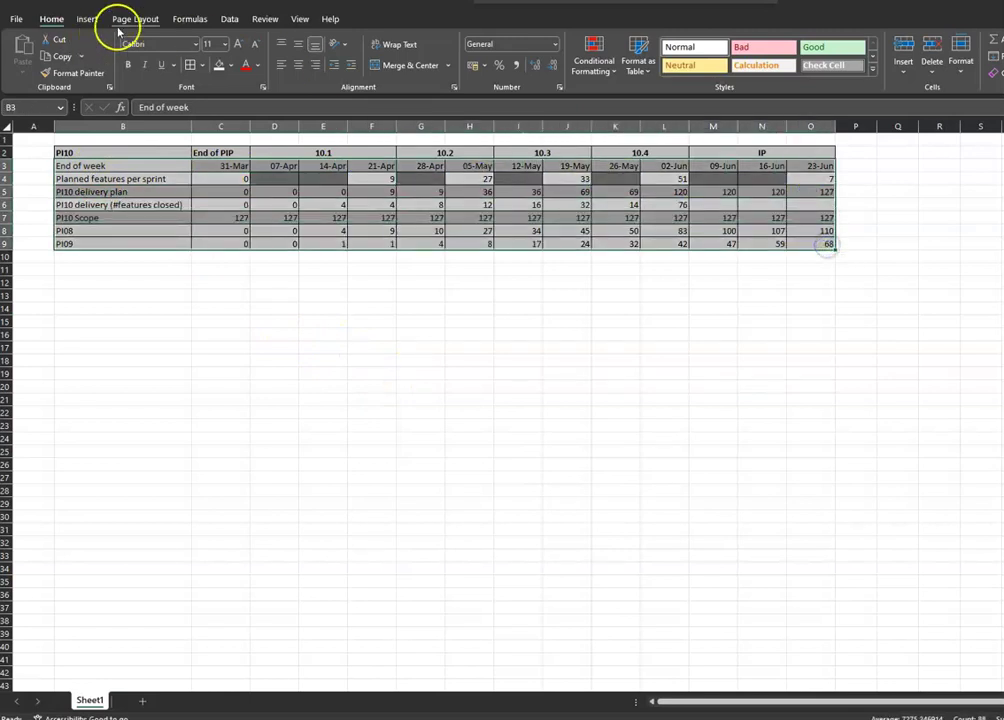
left_click(87, 19)
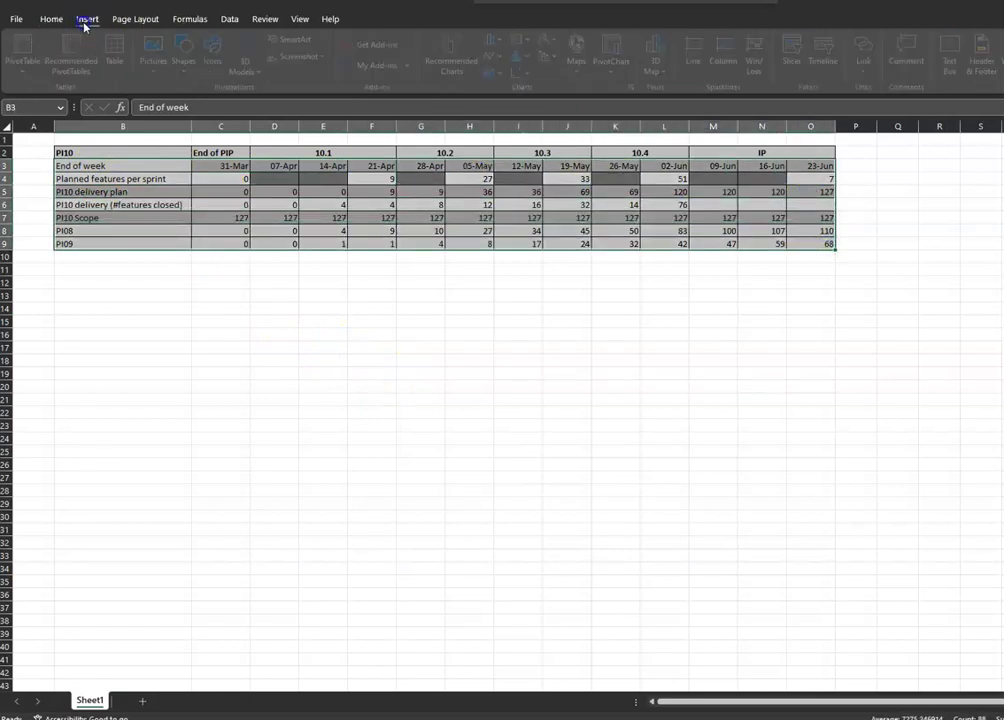
left_click(636, 87)
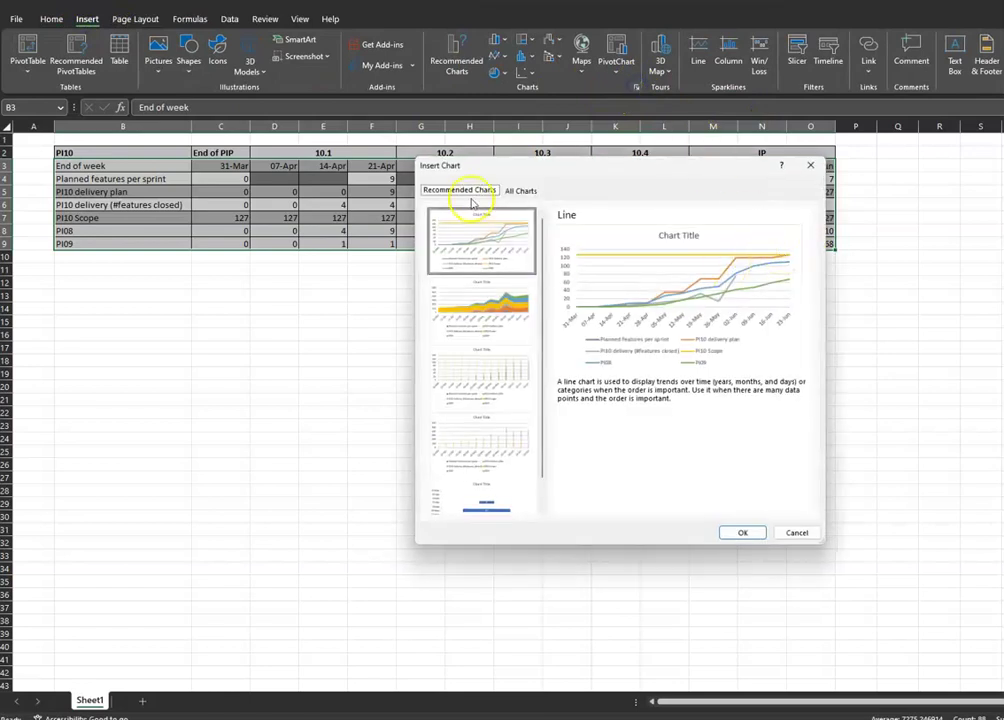
left_click(520, 191)
left_click(466, 500)
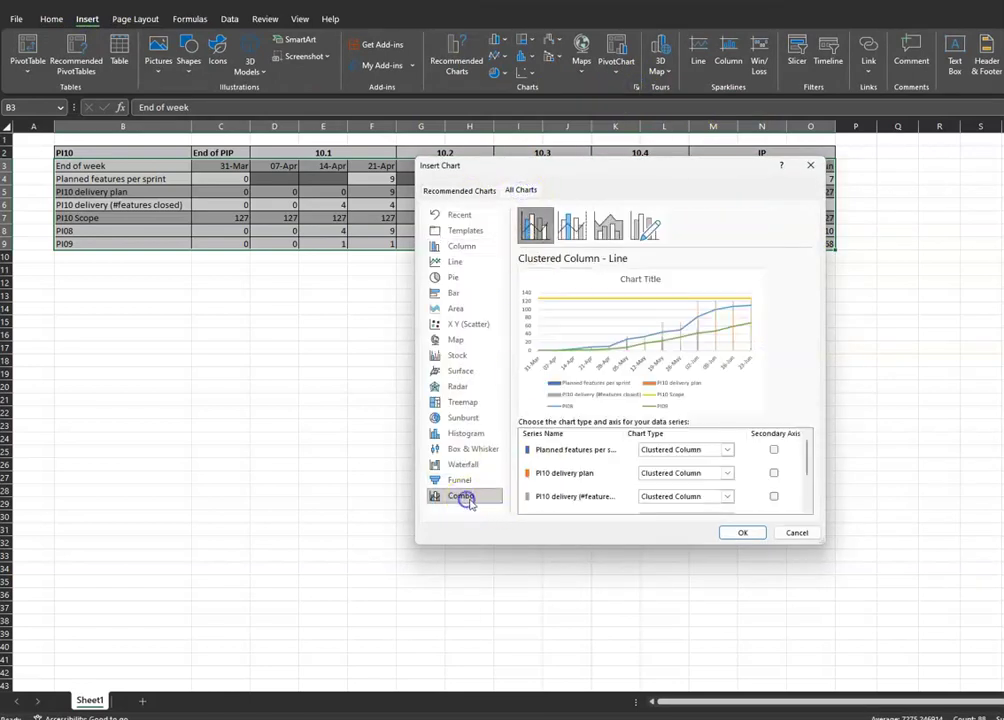
- Set the planned features per sprint and PI10 delivery plan series to Line and insert the combo chart
left_click(726, 450)
left_click(660, 315)
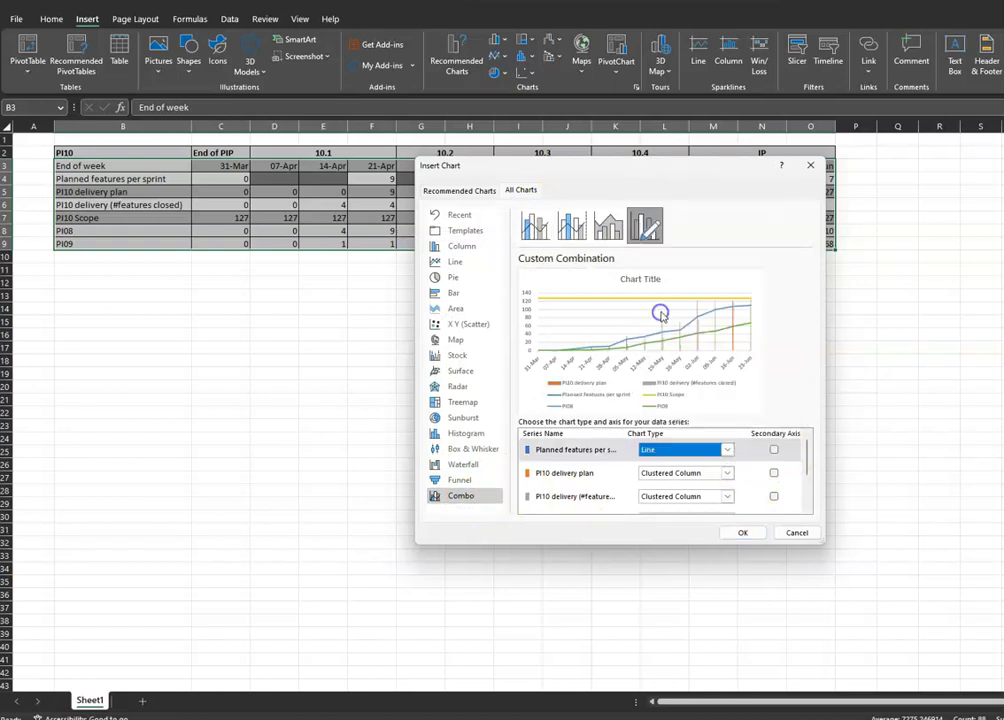
left_click(726, 473)
left_click(657, 343)
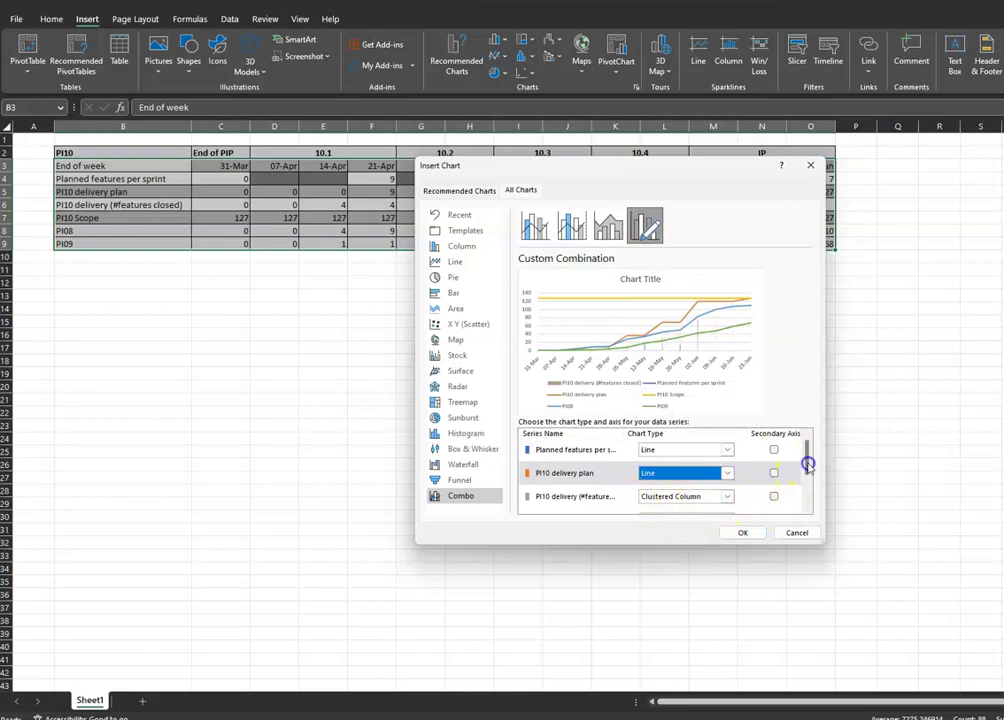
scroll(808, 465, "down", 2)
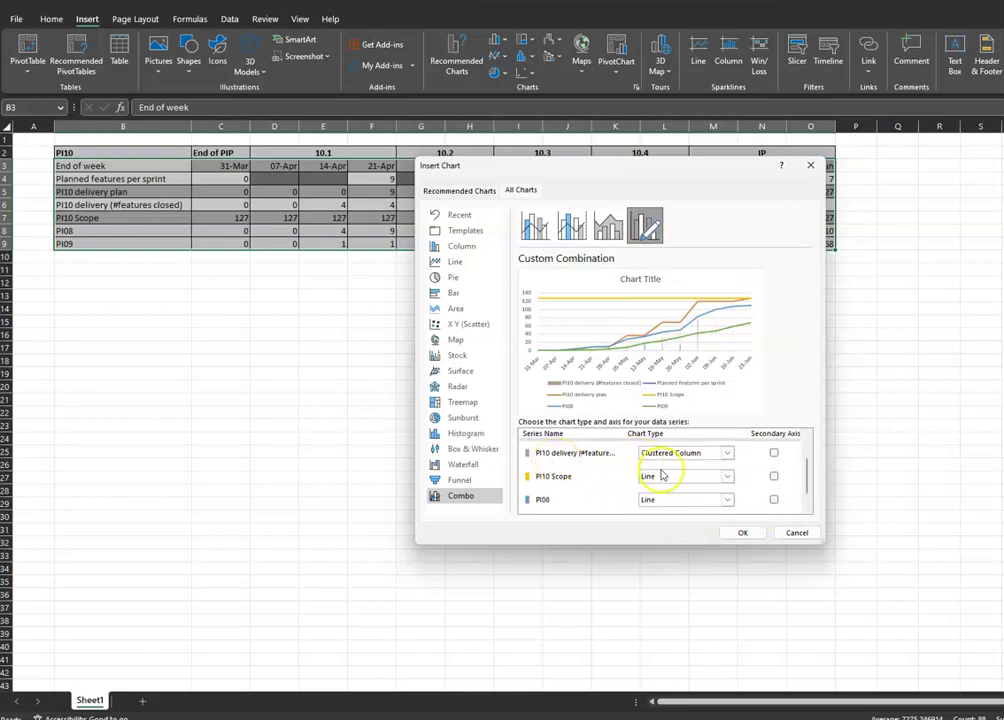
scroll(806, 470, "down", 1)
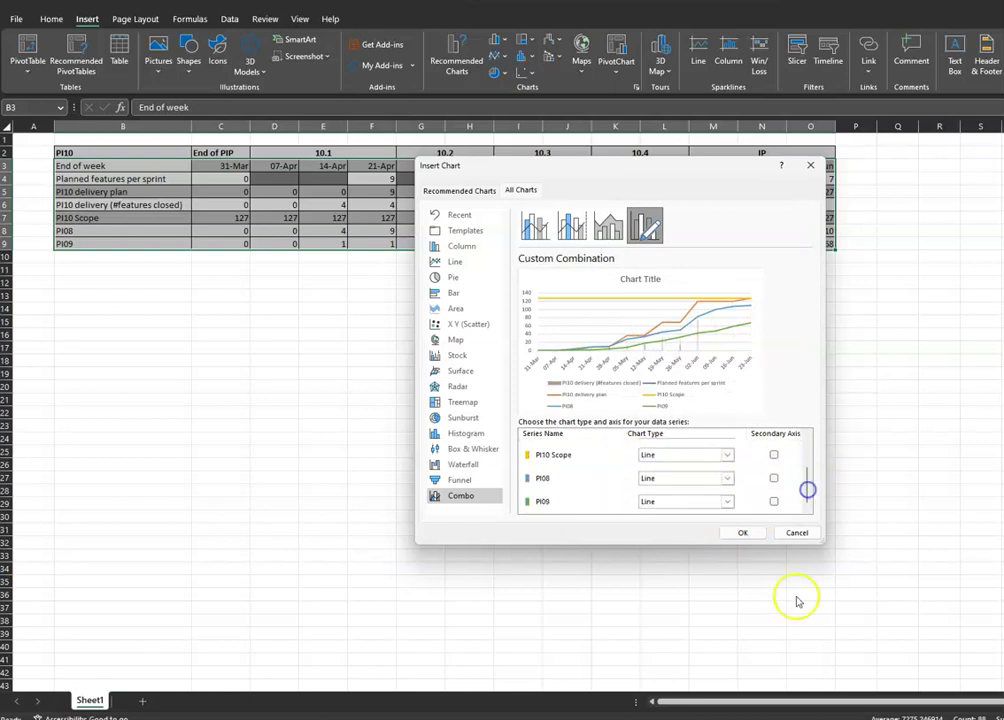
left_click(743, 533)
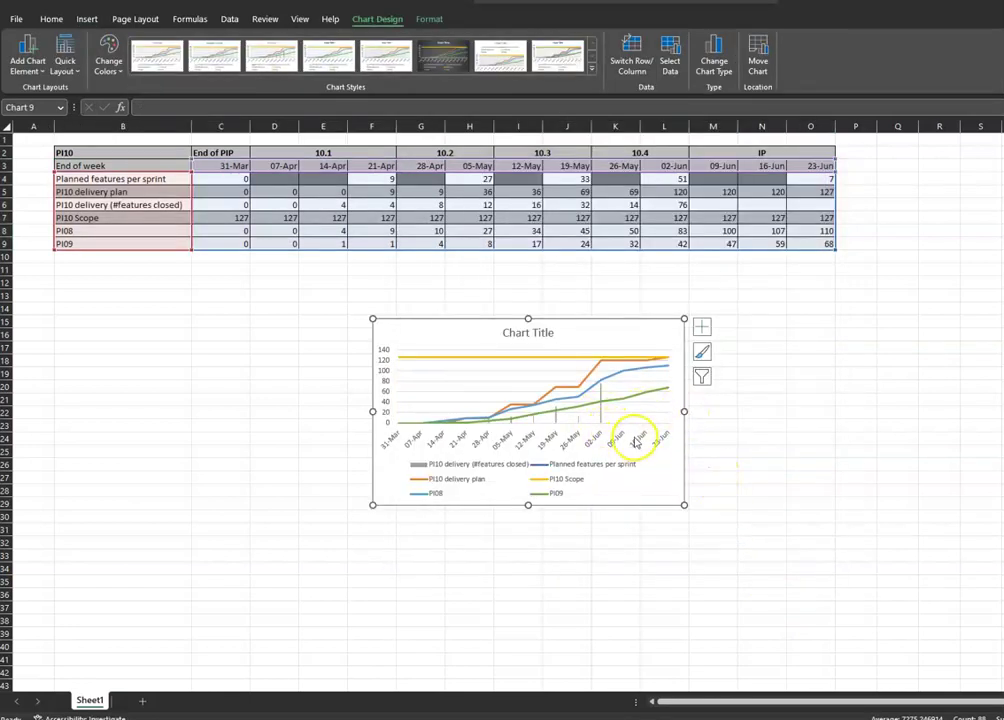
- Filter the planned features per sprint series out of the chart
left_click(702, 376)
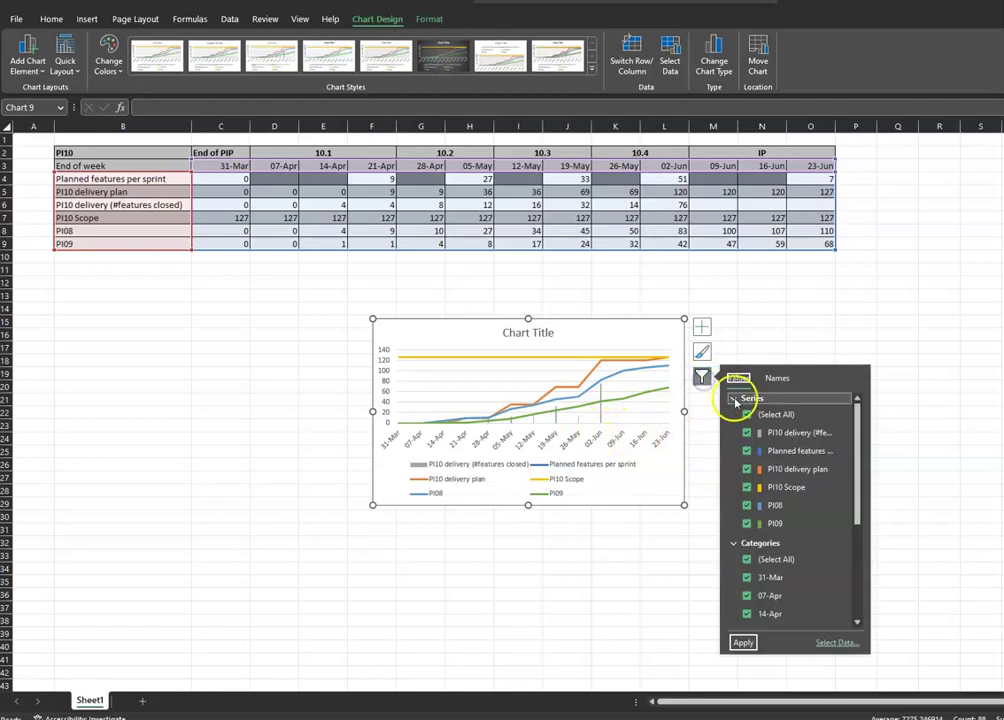
left_click(747, 451)
left_click(742, 643)
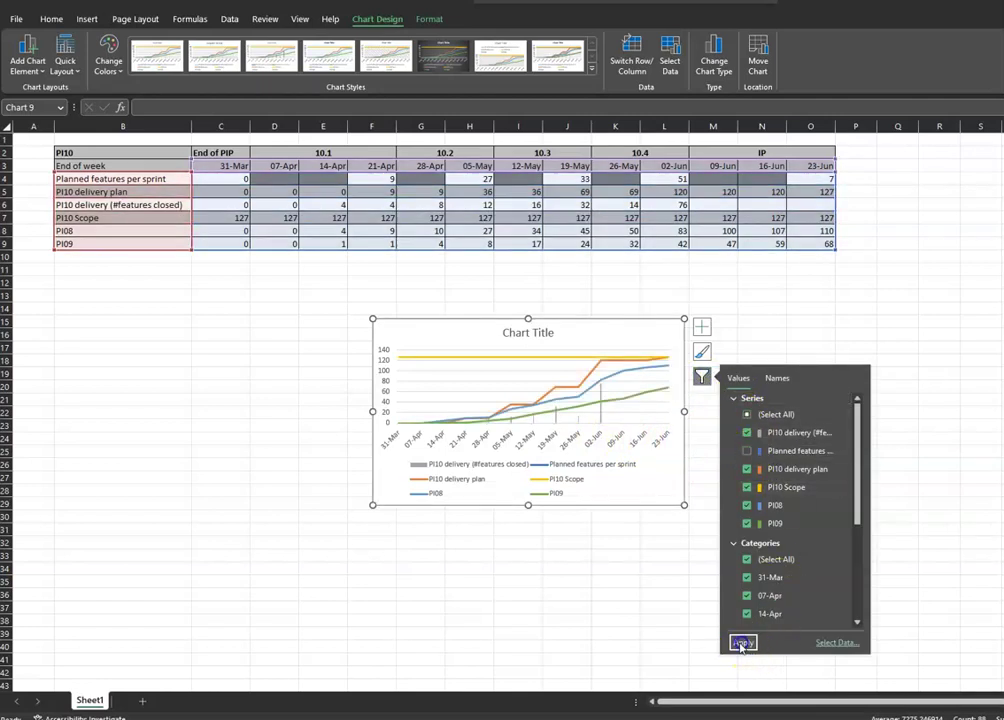
left_click(741, 643)
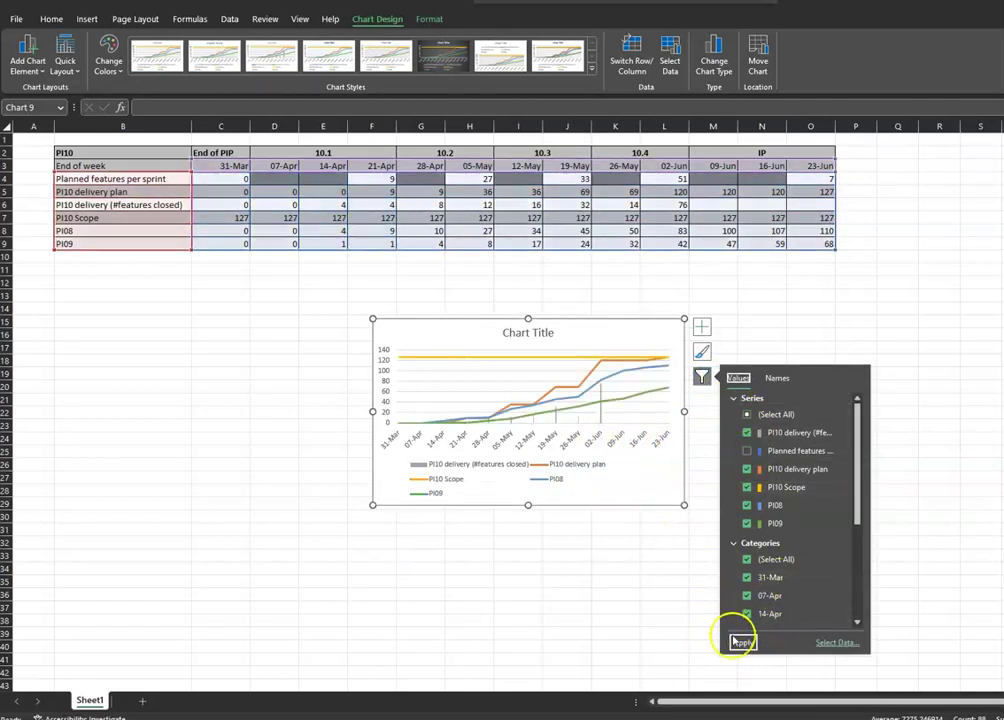
left_click(672, 594)
- Enlarge the chart and position it below the table, spanning about columns C to M and rows 13 to 29
left_click(678, 496)
left_click_drag(684, 505, 836, 541)
left_click_drag(391, 320, 232, 300)
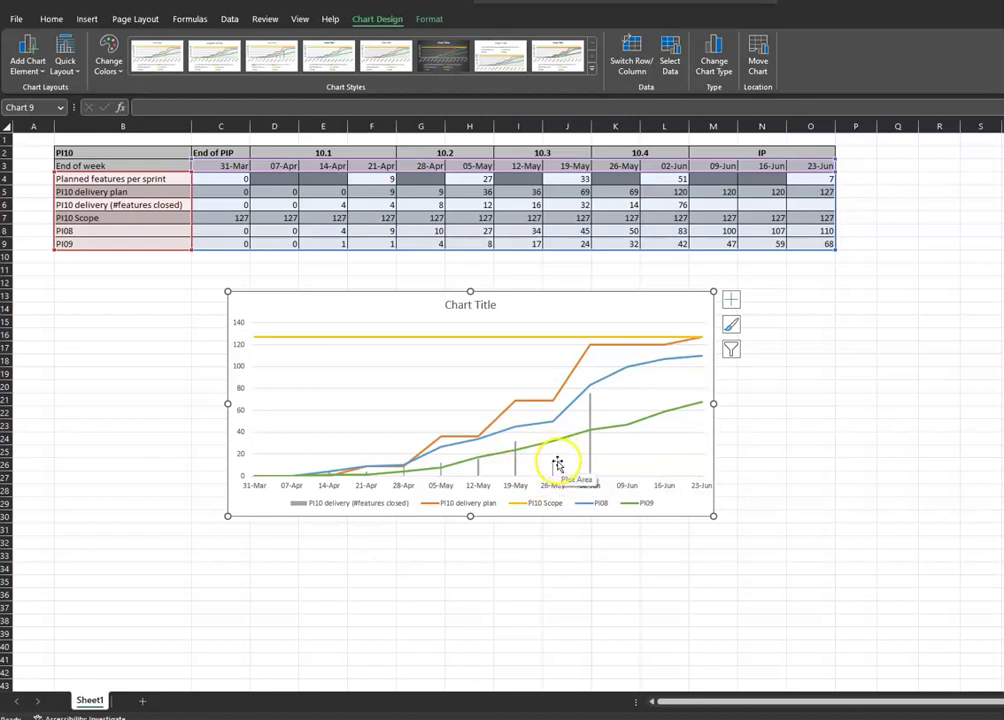
left_click(627, 195)
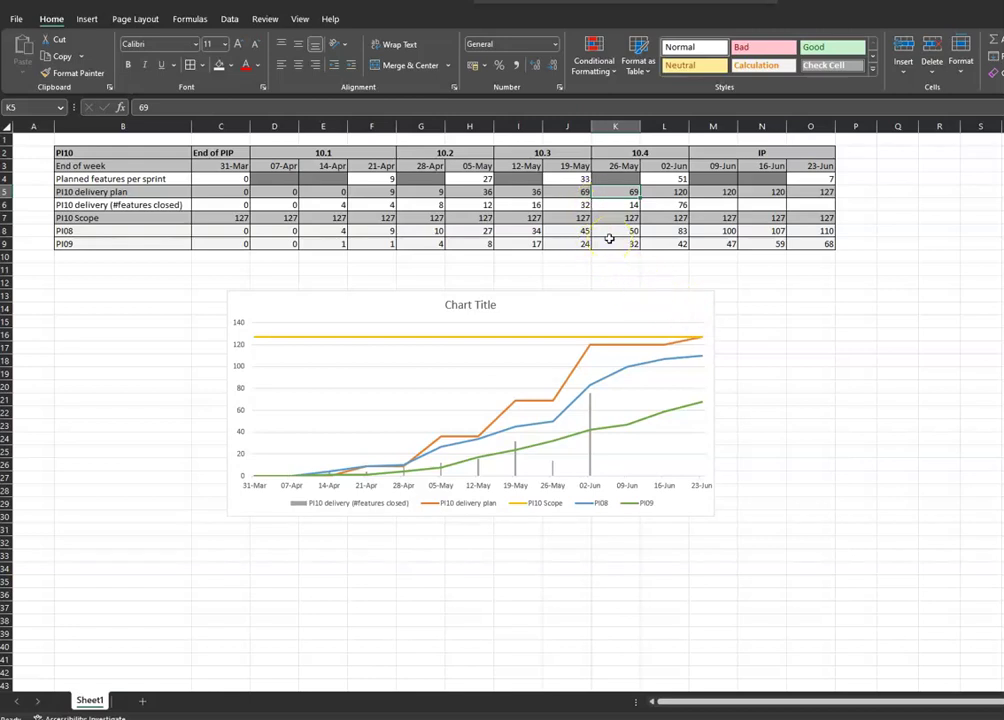
type("72")
left_click(807, 294)
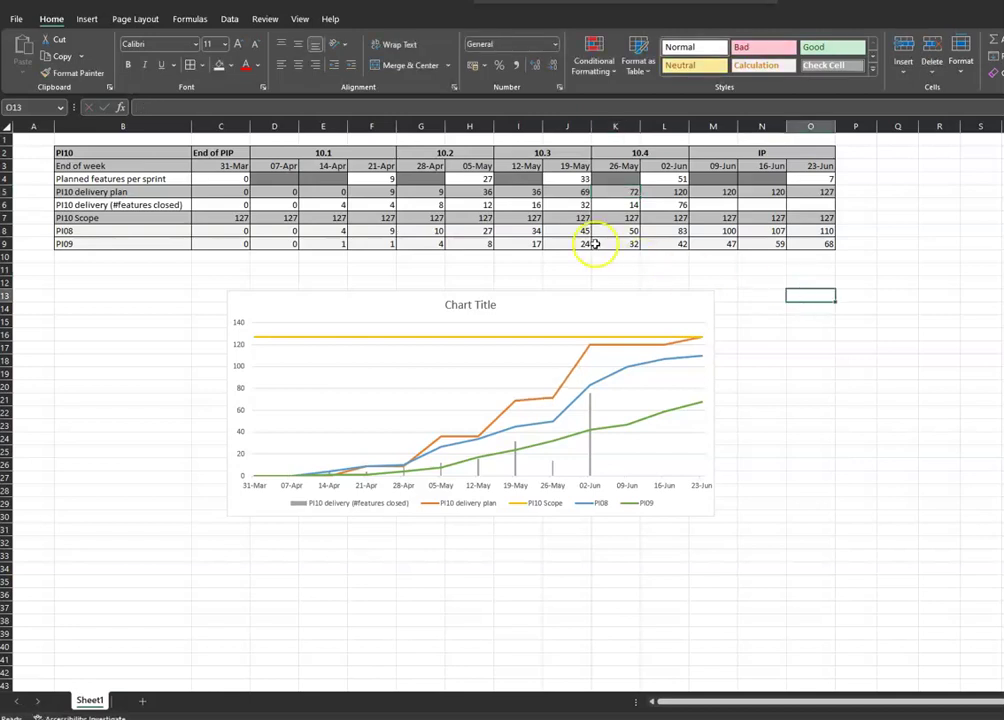
key("ctrl+z")
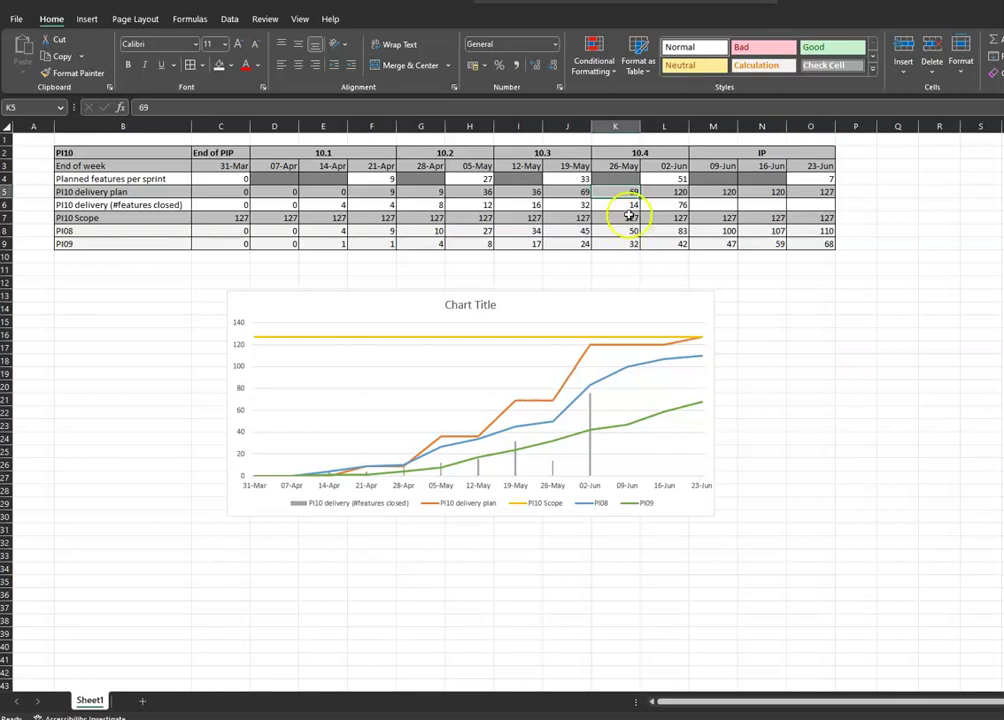
- Set the PI10 features closed for 26-May in K6 to 32
left_click(621, 206)
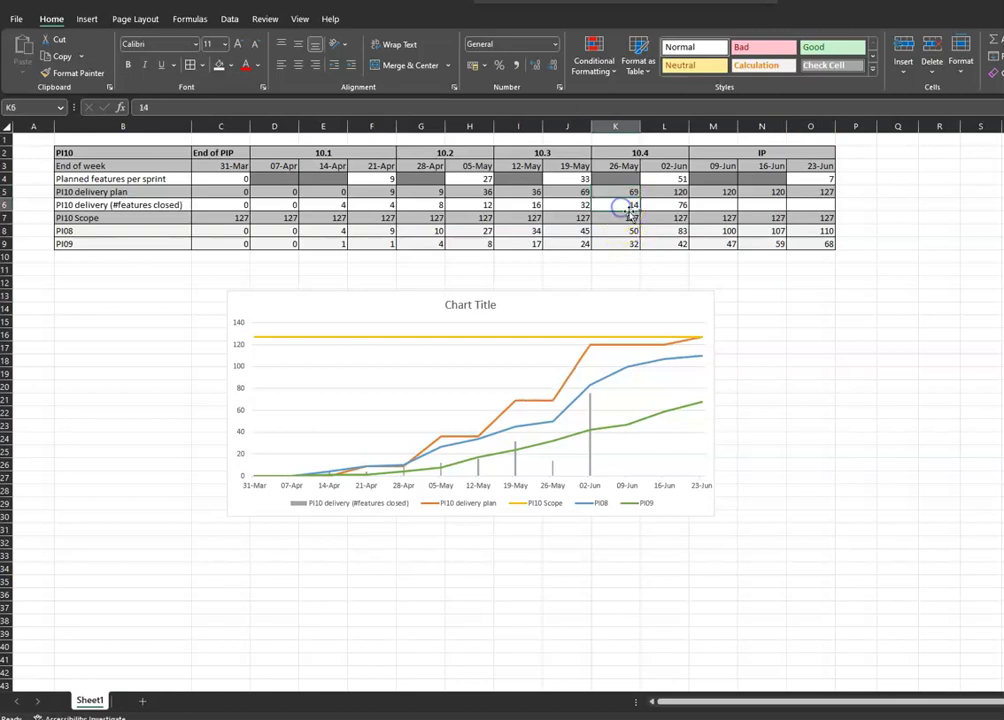
type("32")
left_click(719, 265)
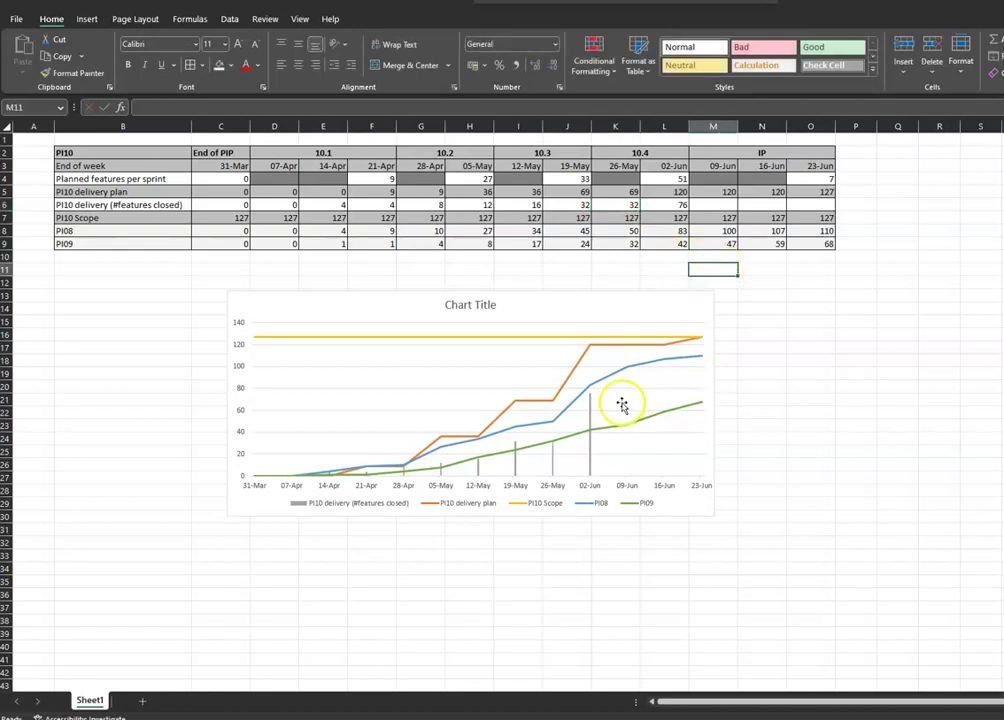
- Set the PI10 features closed for 26-May in K6 to 36
left_click(625, 204)
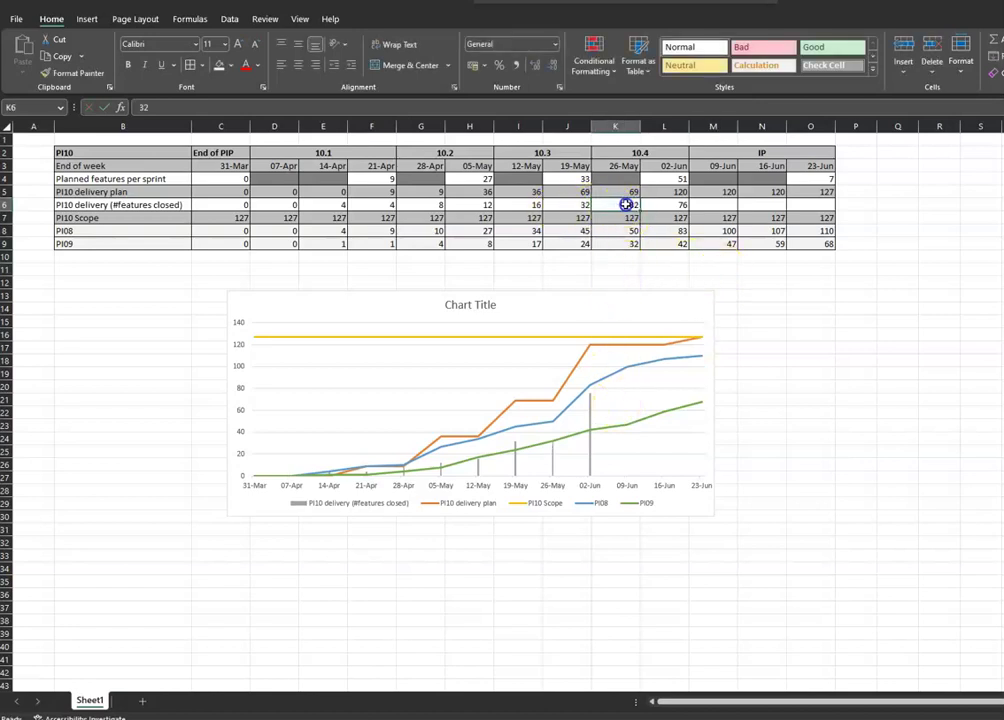
type("36")
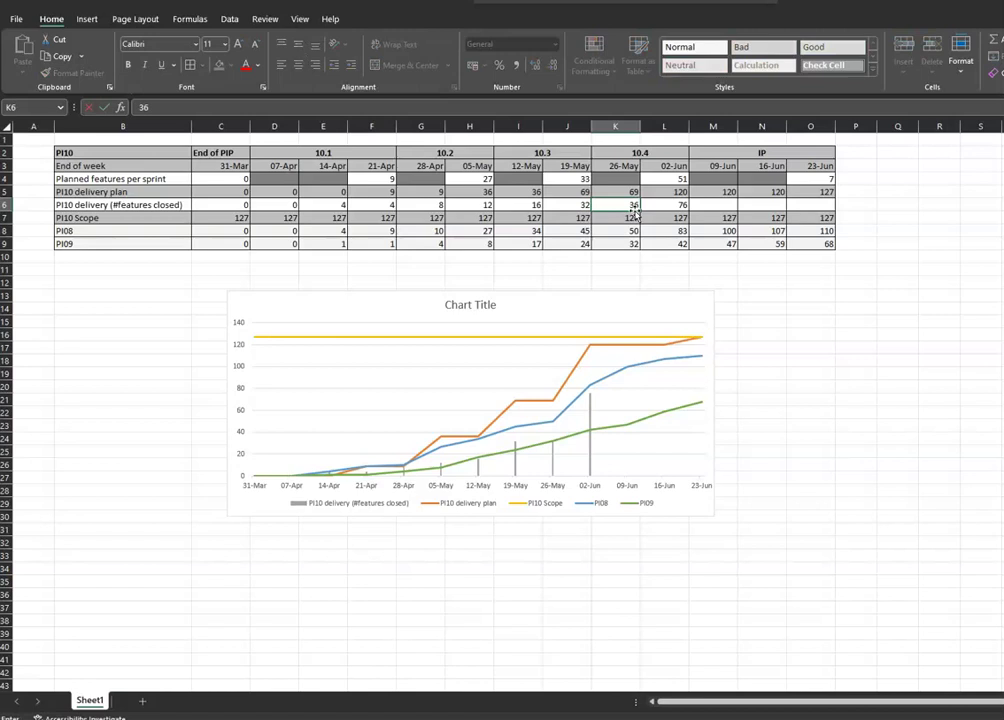
left_click(716, 258)
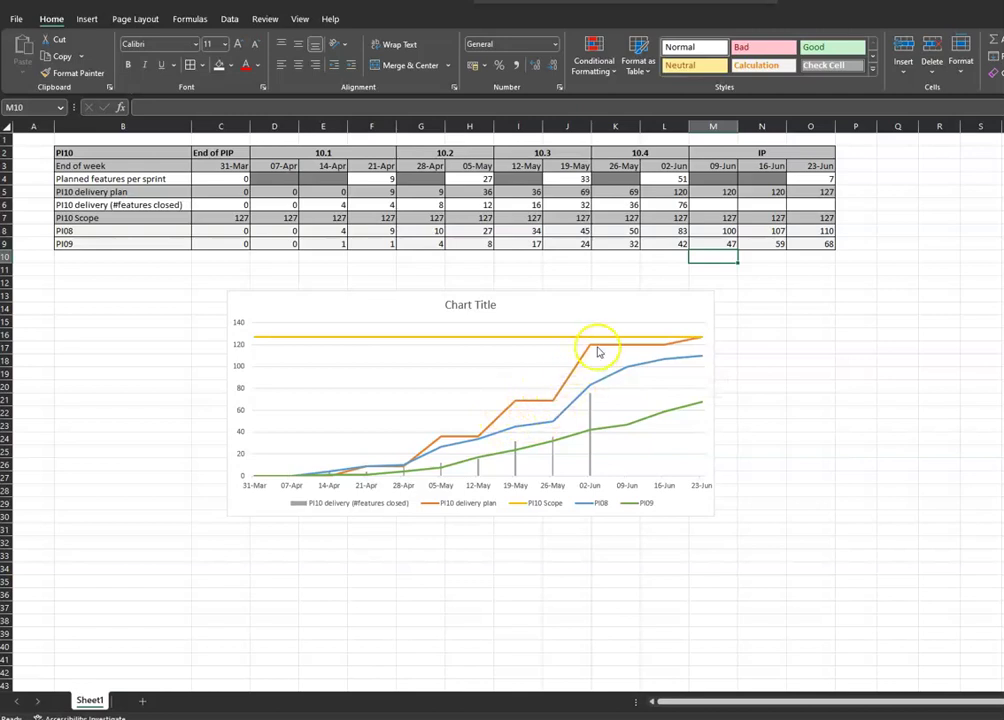
mouse_move(588, 350)
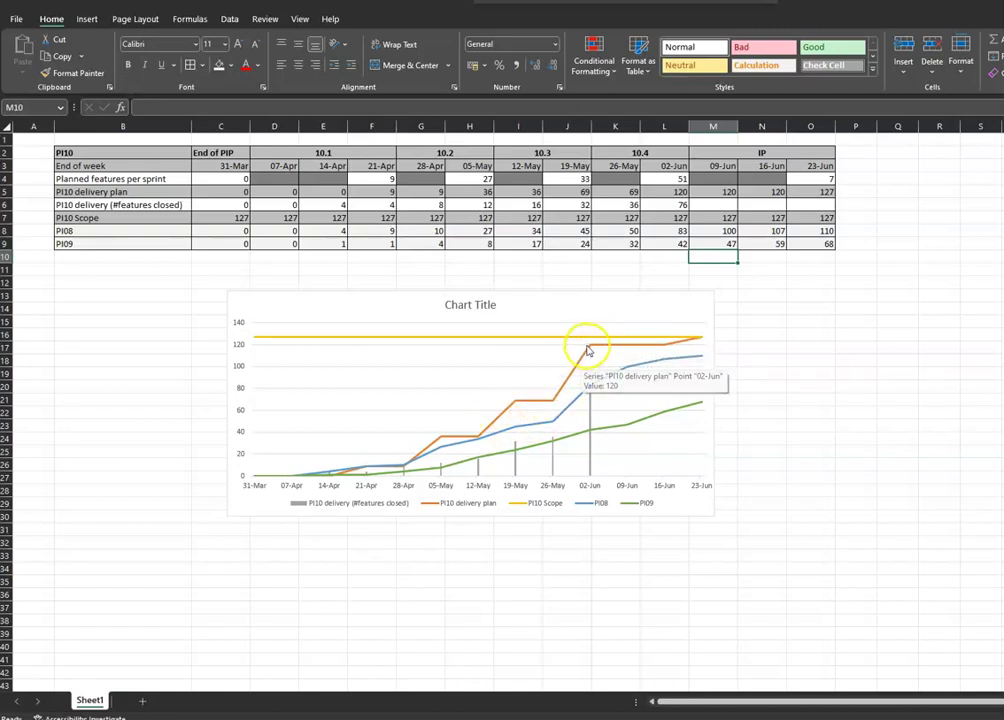
mouse_move(647, 348)
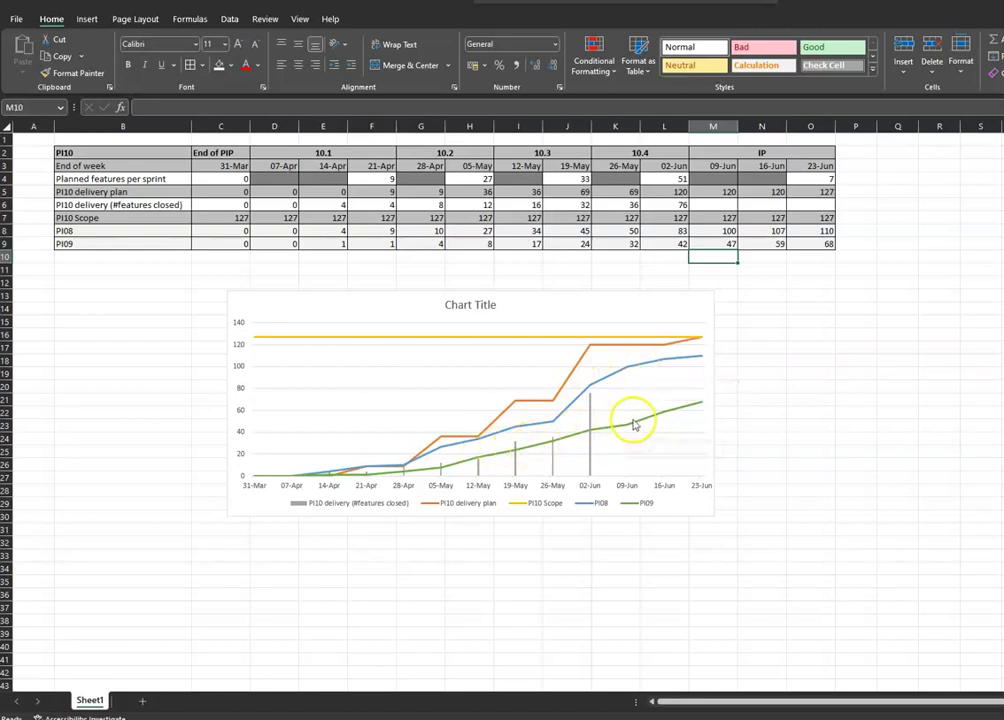
- Change the PI08 line in the chart to a finely dashed outline style
mouse_move(687, 411)
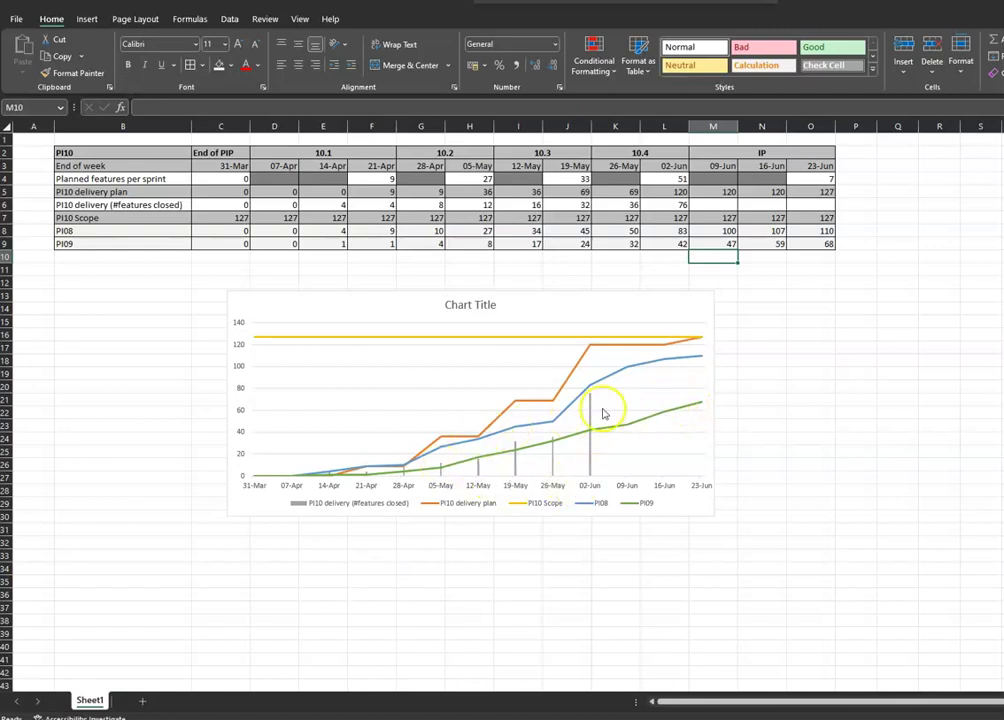
left_click(600, 381)
right_click(605, 383)
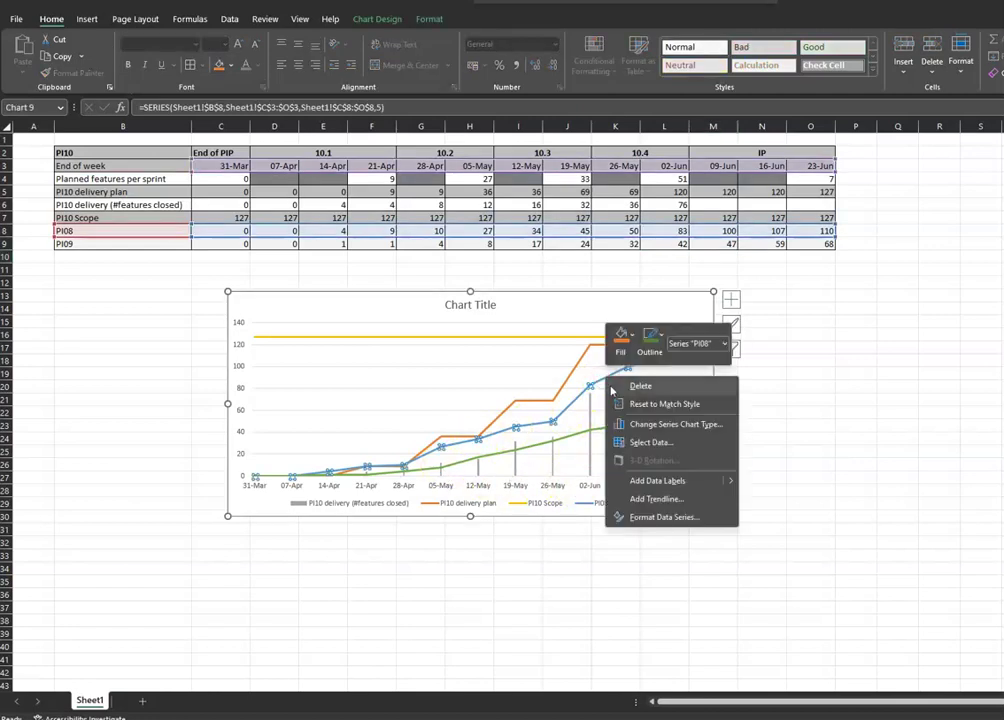
left_click(650, 340)
left_click(673, 593)
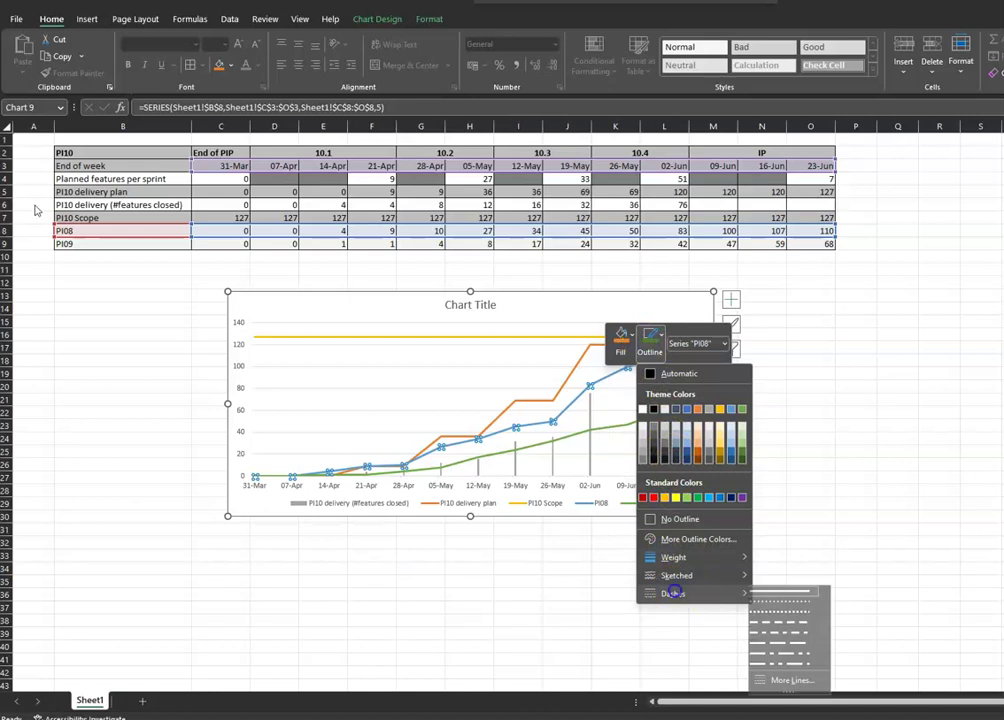
left_click(778, 608)
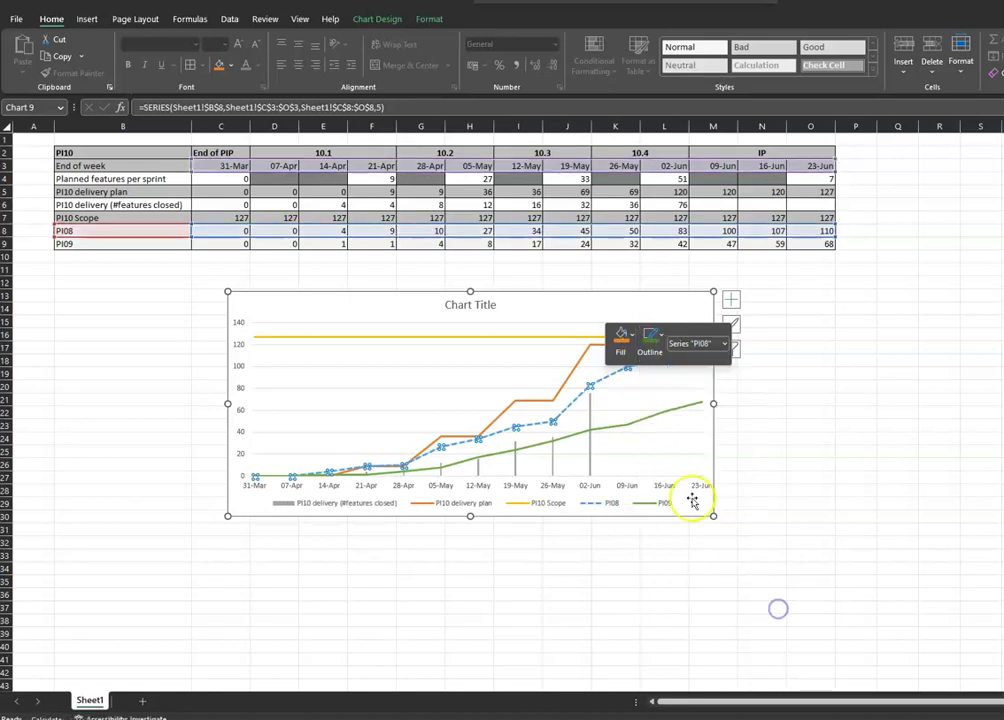
left_click(642, 427)
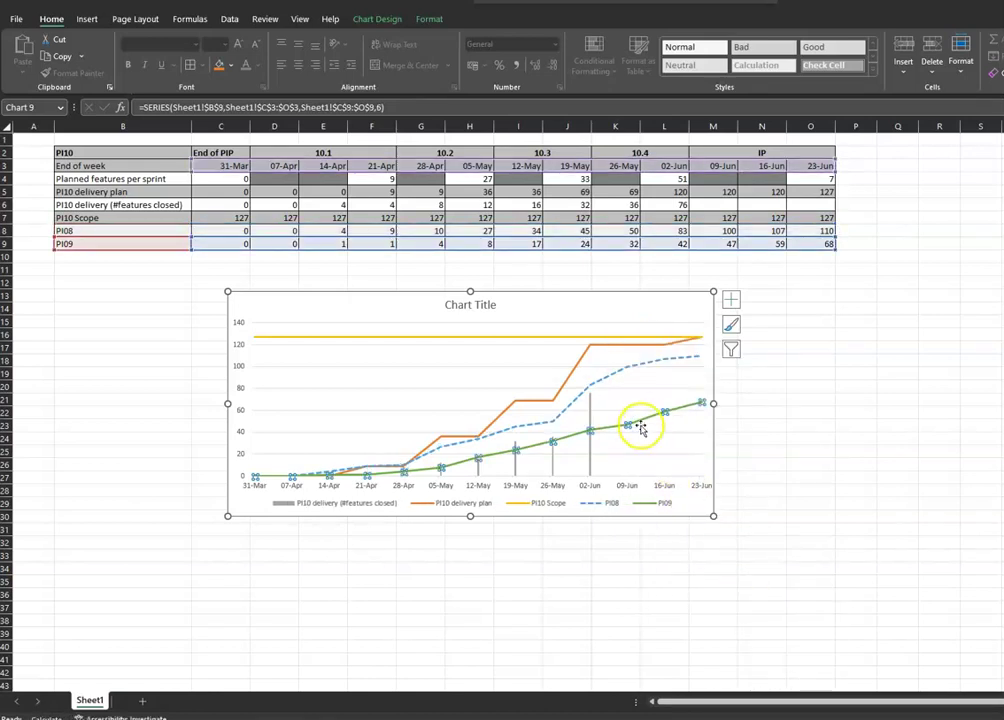
right_click(642, 427)
left_click(684, 392)
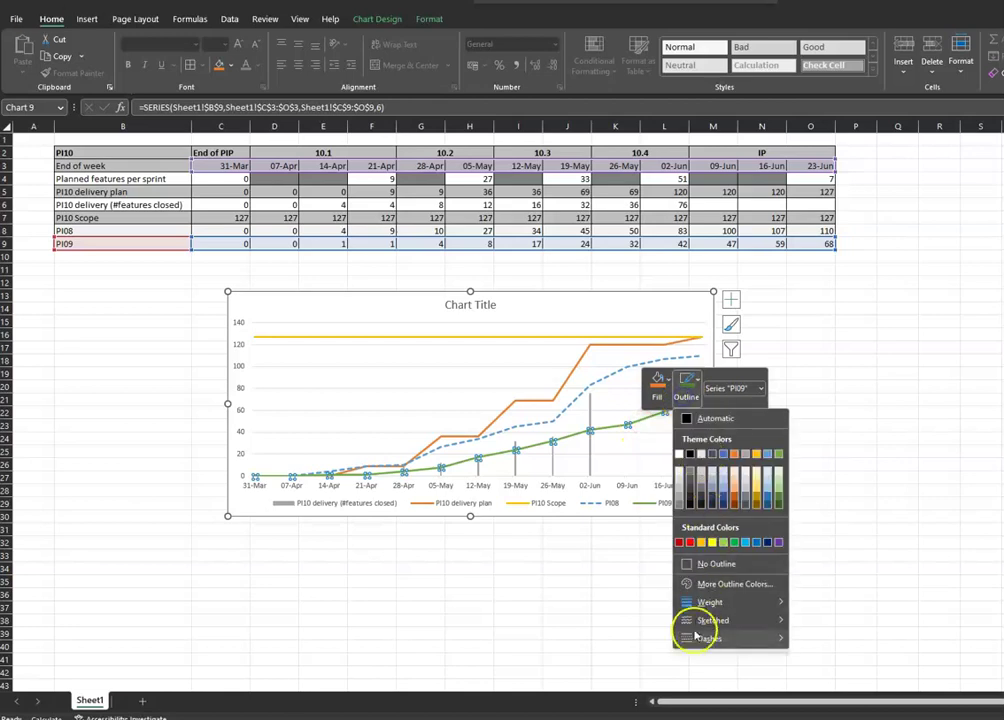
left_click(604, 584)
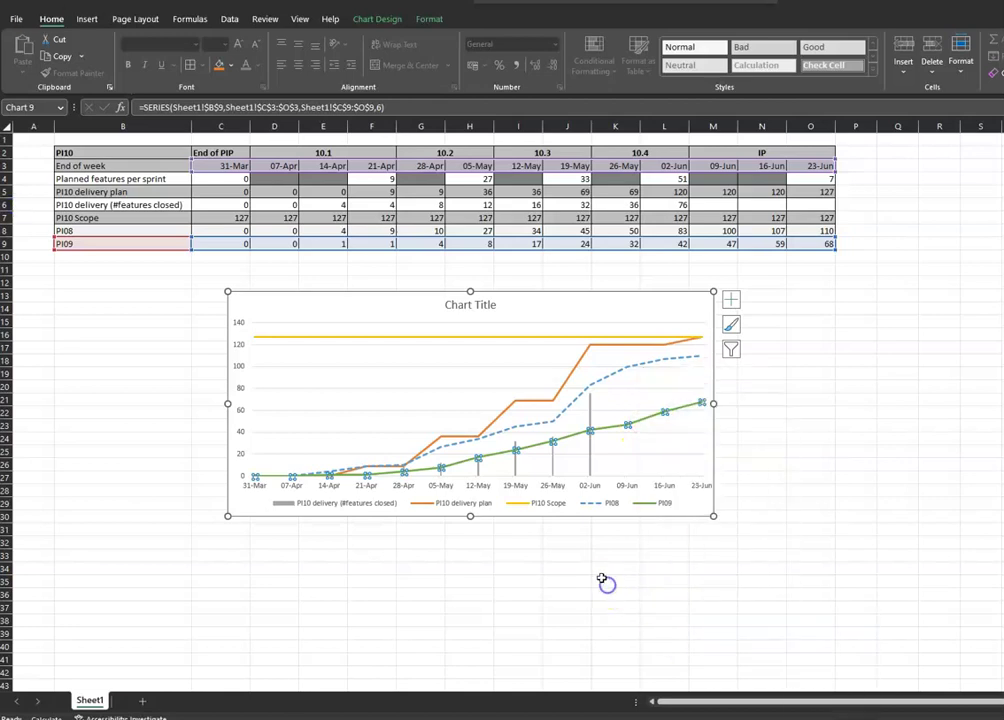
right_click(641, 412)
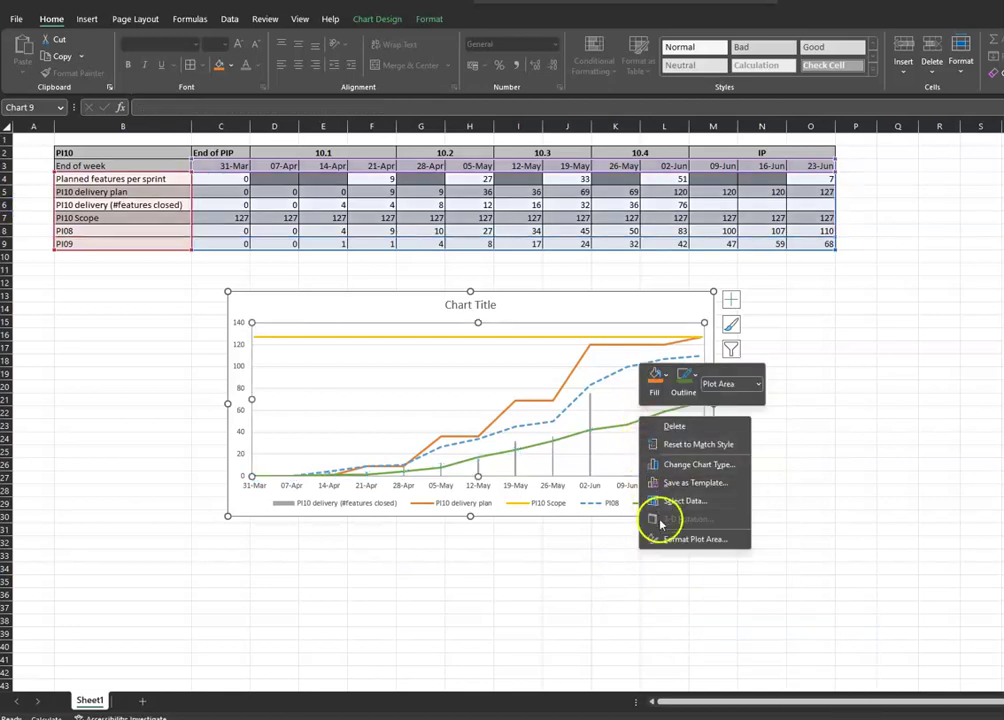
left_click(682, 380)
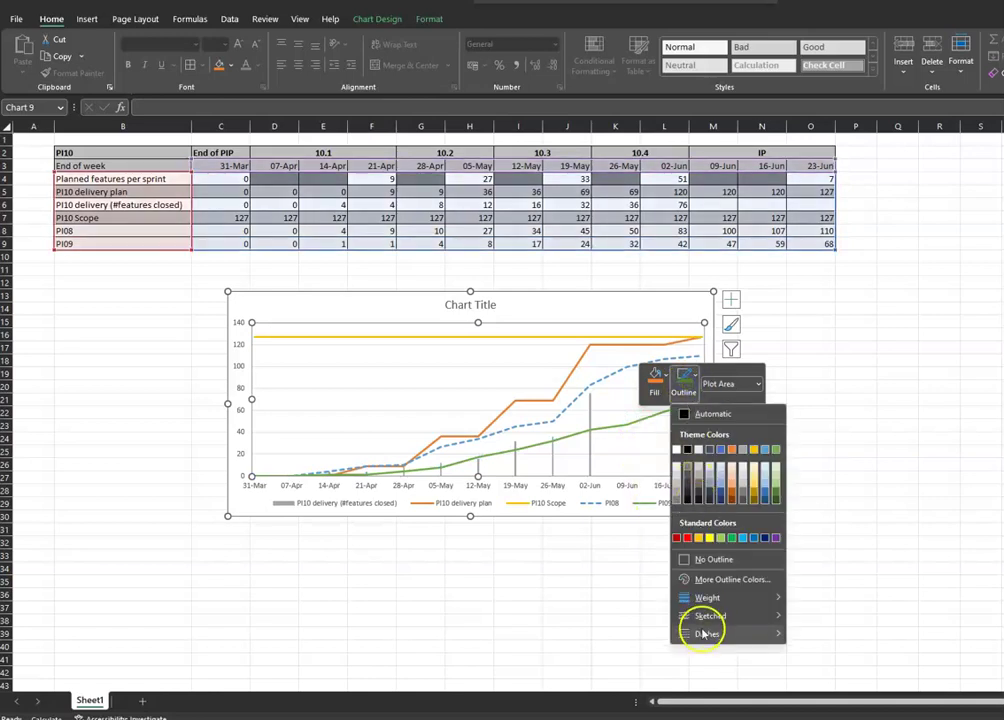
mouse_move(706, 634)
left_click(818, 641)
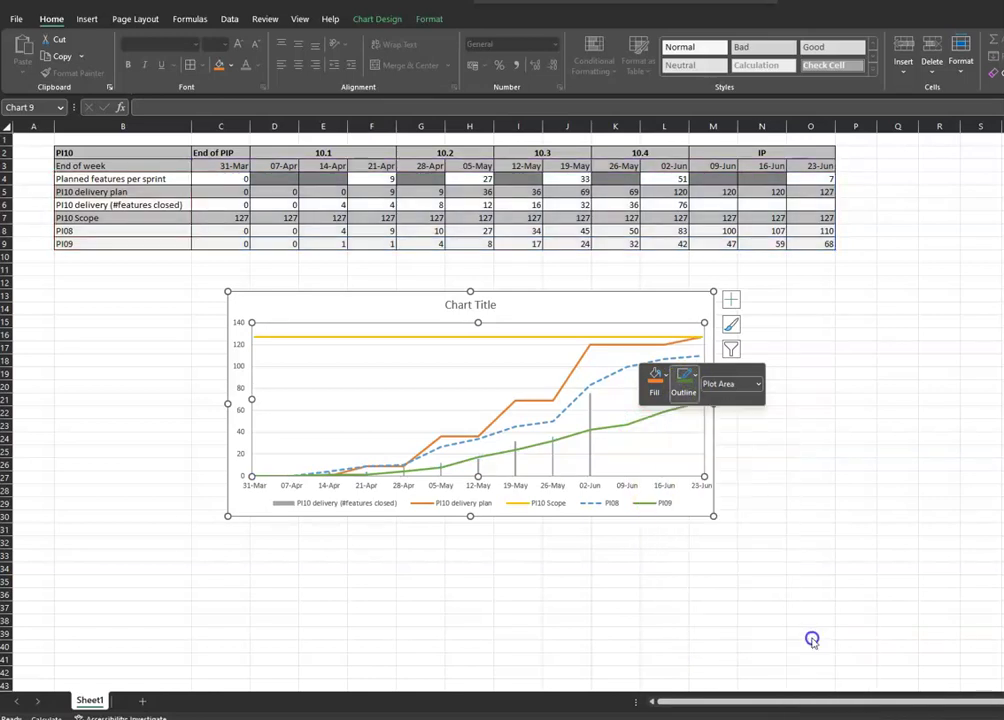
left_click(684, 378)
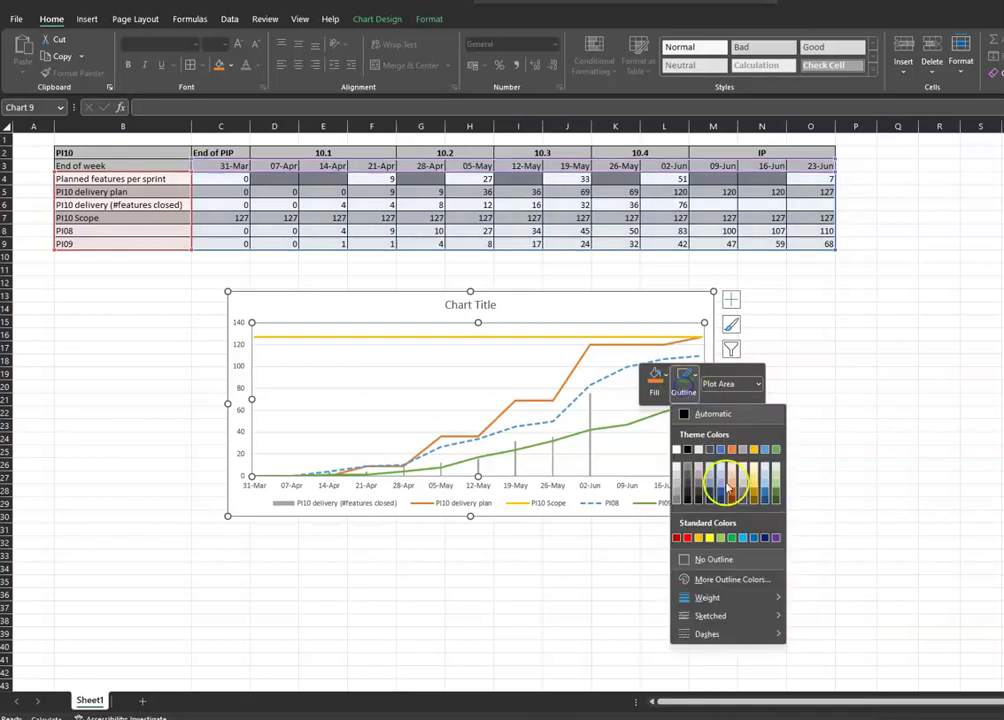
mouse_move(777, 635)
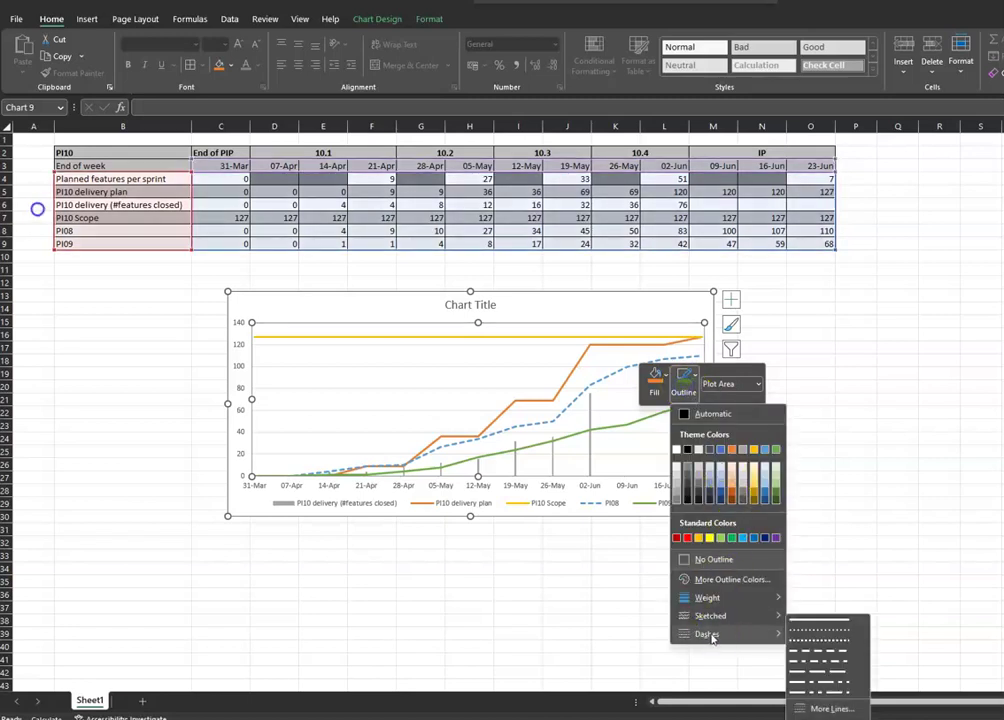
left_click(798, 642)
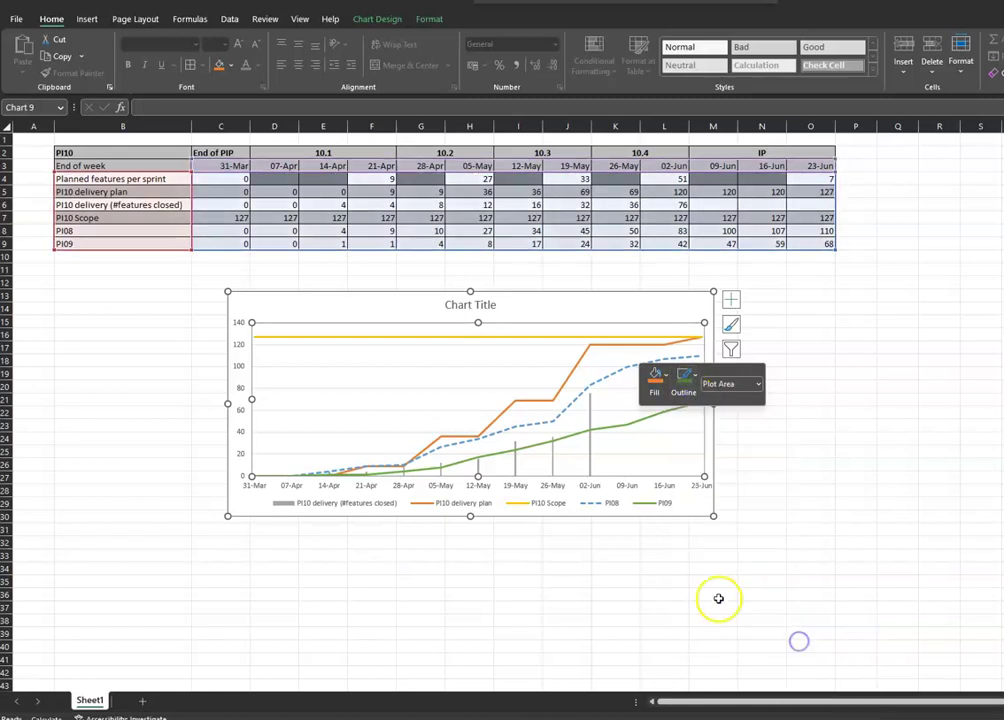
left_click(713, 596)
- Give the PI09 line in the chart a finely dashed outline matching the PI08 line
left_click(639, 424)
right_click(639, 418)
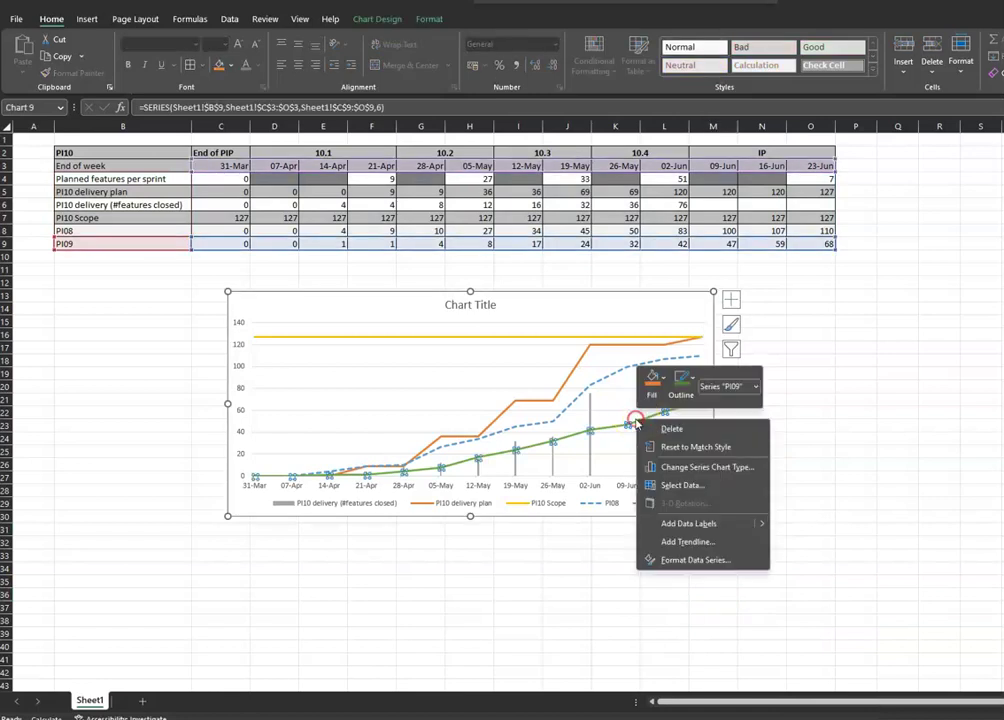
left_click(682, 386)
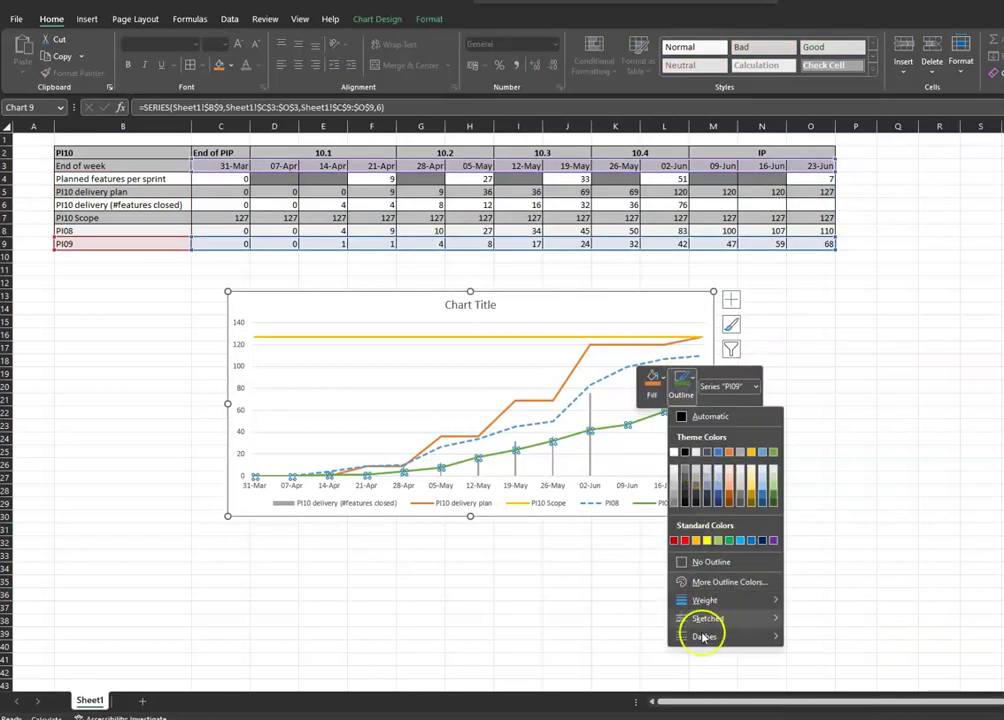
mouse_move(735, 636)
left_click(800, 641)
left_click(797, 621)
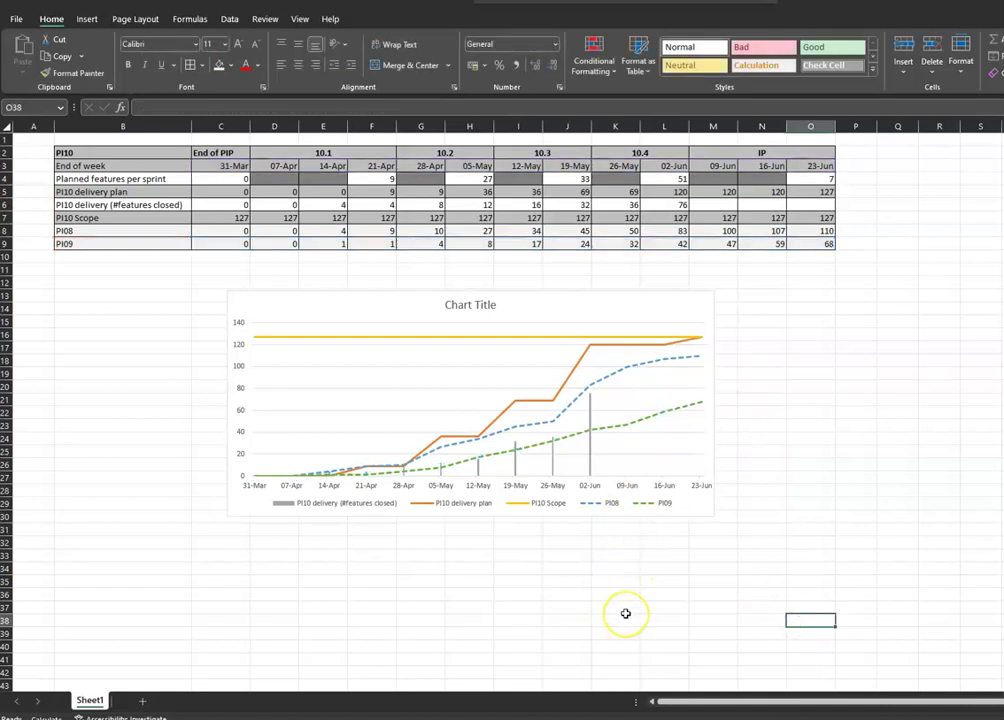
- Replace the chart title text with Moon PI10
left_click(466, 303)
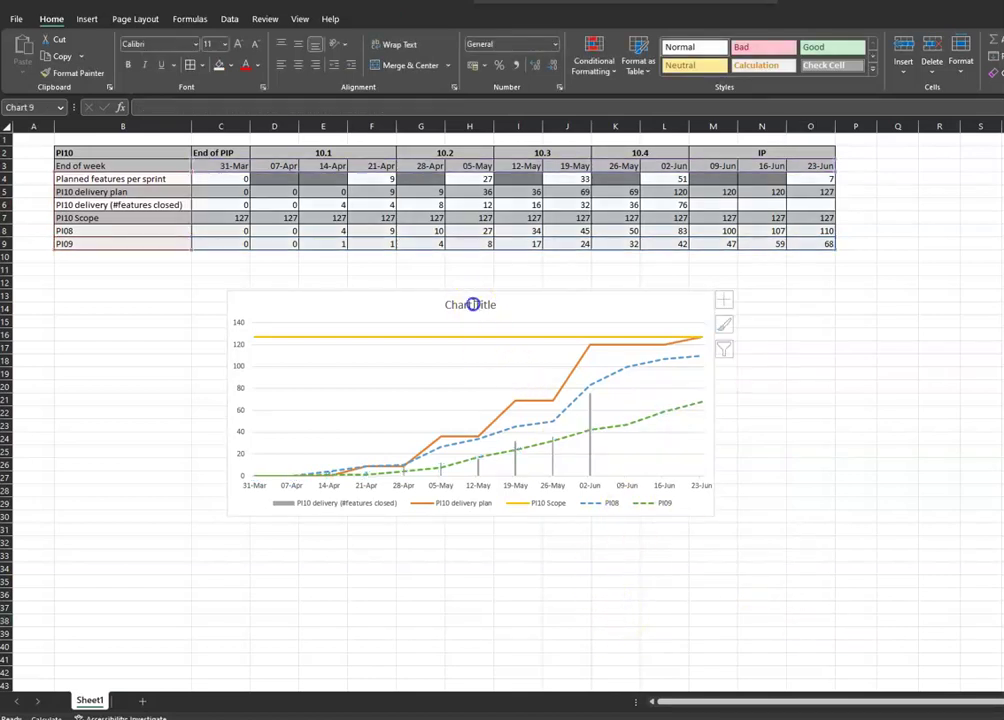
left_click_drag(447, 306, 504, 325)
type("Moon PI10")
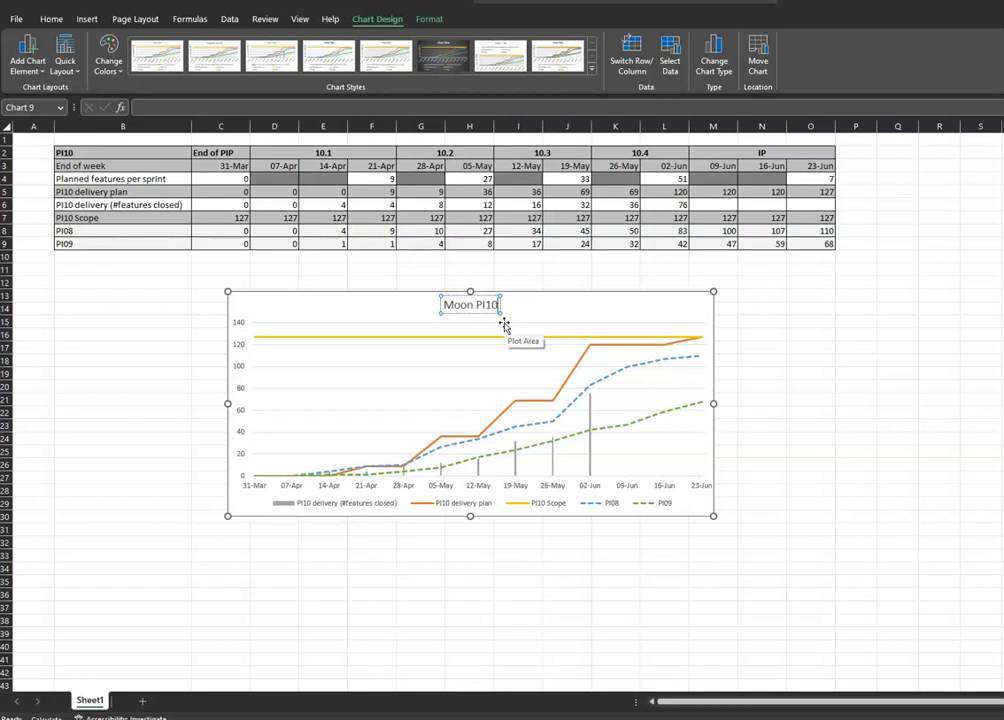
- Format the chart title as bold at font size 10.5
left_click(486, 322)
left_click_drag(451, 303, 456, 301)
left_click(87, 19)
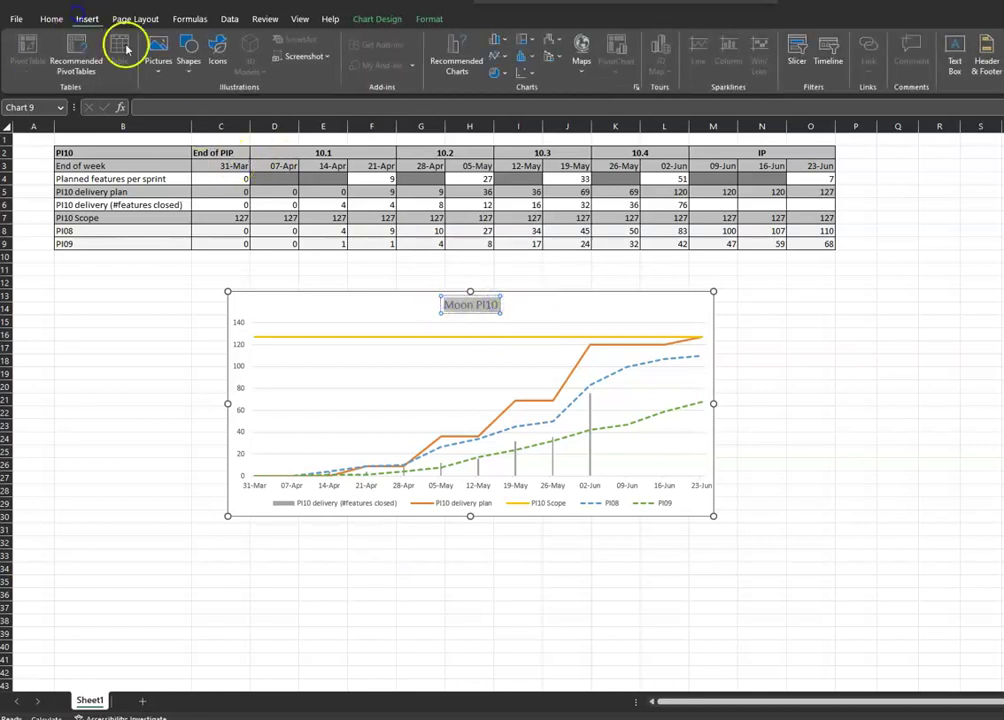
left_click(52, 19)
left_click(222, 44)
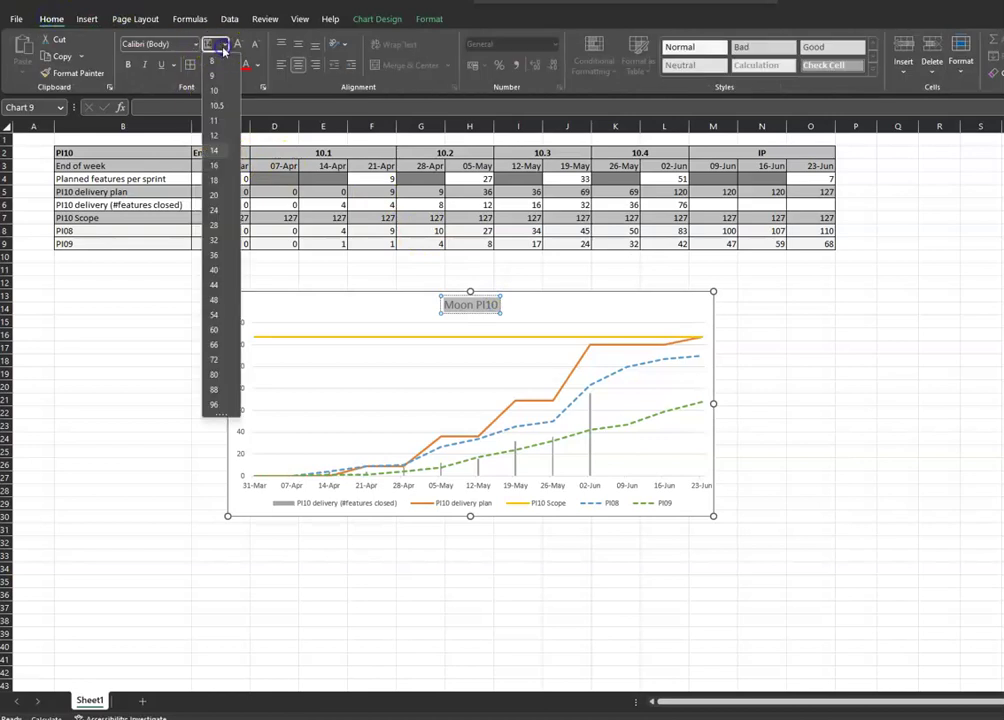
left_click(218, 103)
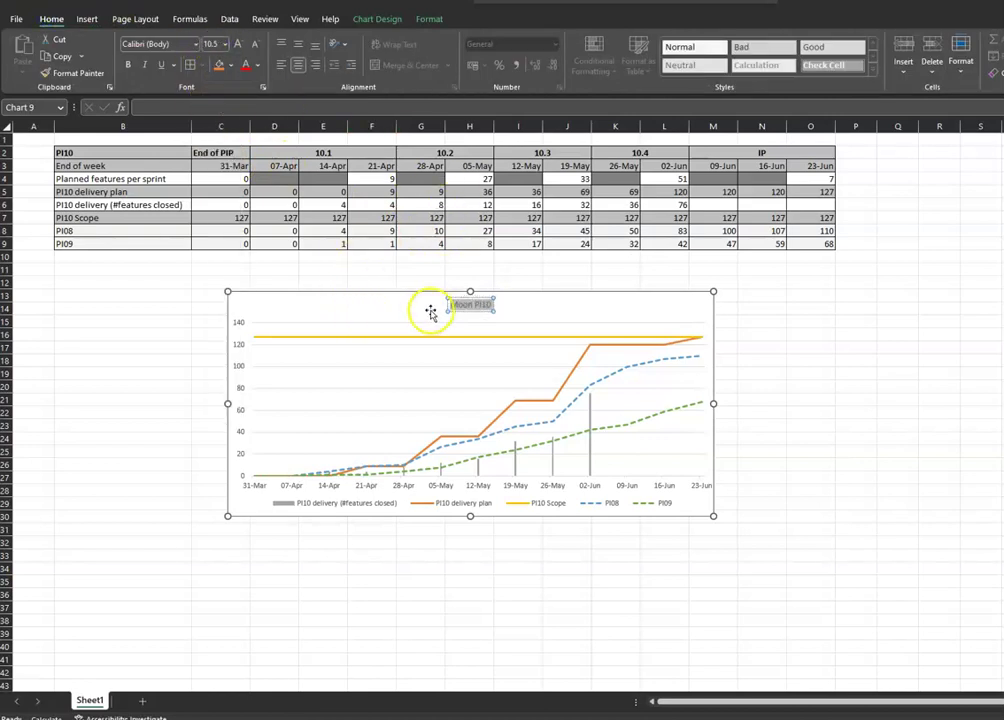
left_click(814, 346)
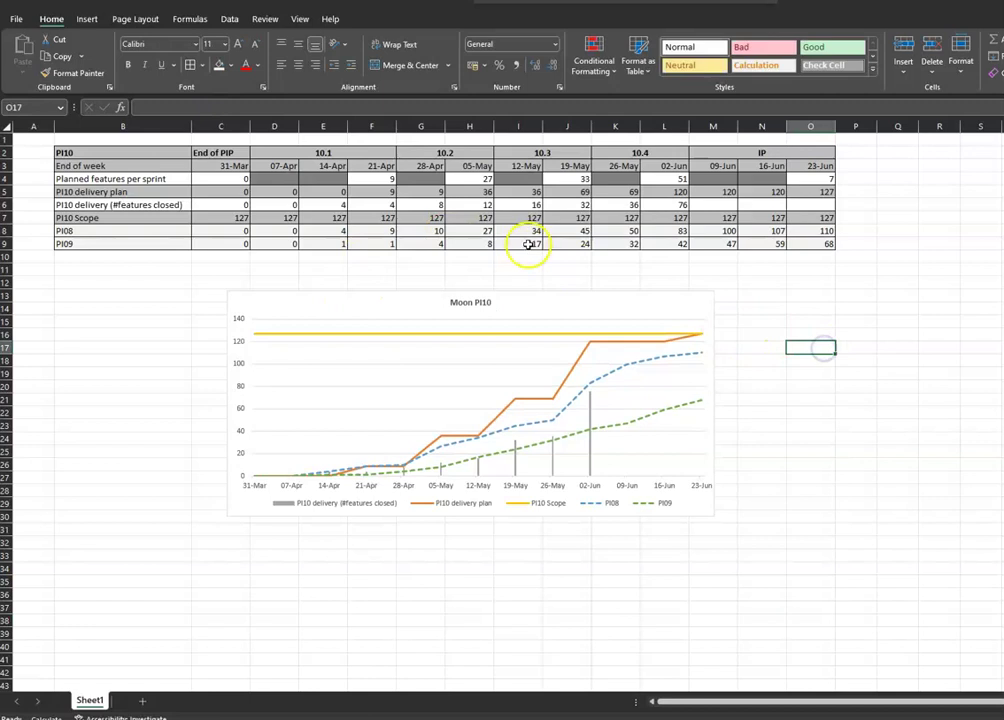
- Insert a text box beside the chart around columns O to Q, rows 15 to 16, reading Sprint 1
left_click(88, 20)
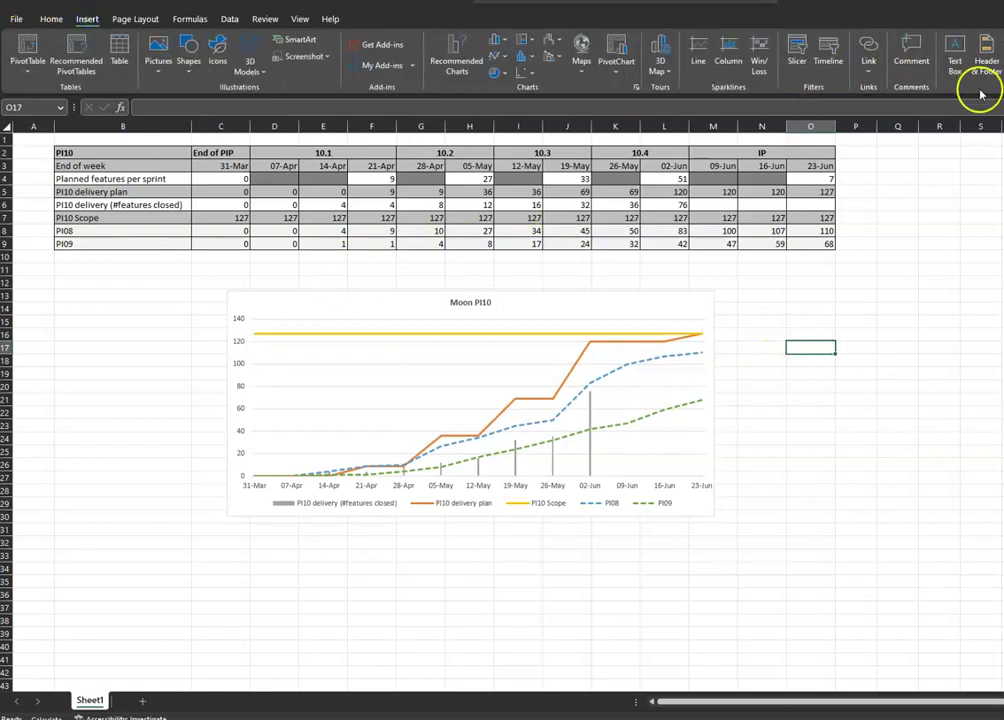
left_click(955, 63)
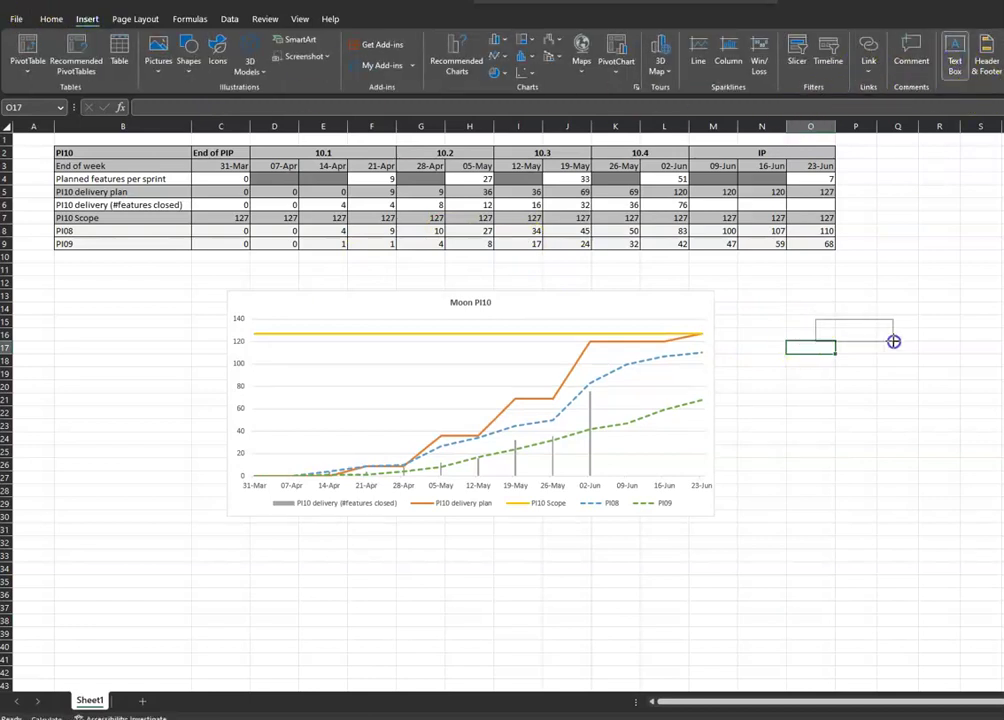
left_click_drag(893, 341, 893, 342)
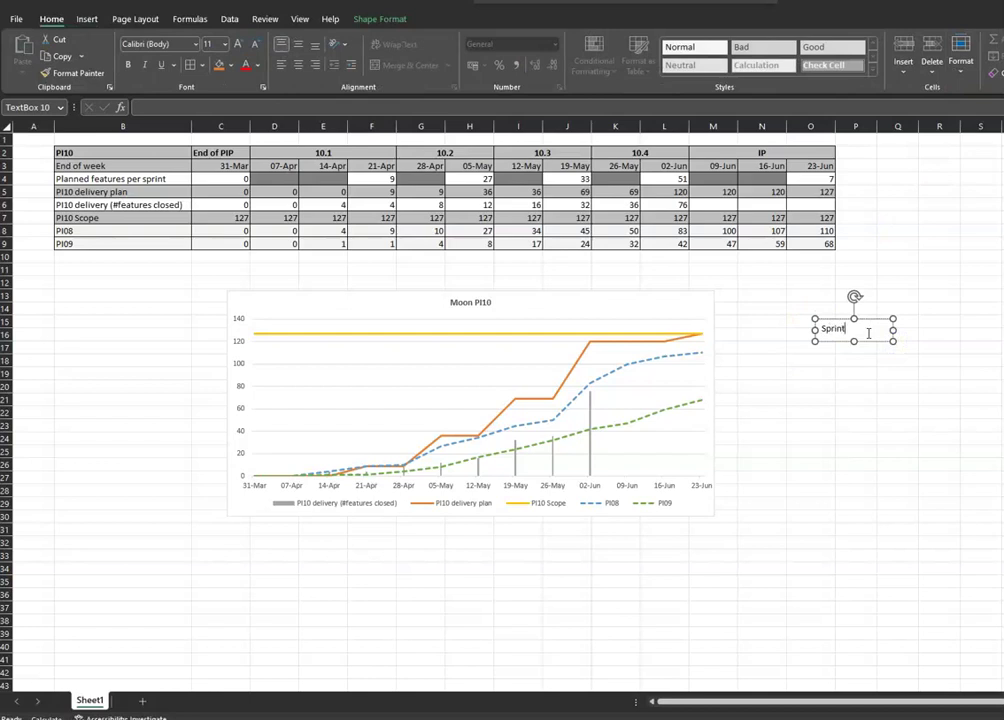
type("Sprint 1")
left_click(892, 388)
- Duplicate the Sprint 1 text box twice below it and relabel the copies Sprint 2 and Sprint 3
left_click(828, 330)
left_click(815, 330)
left_click_drag(828, 340, 860, 372)
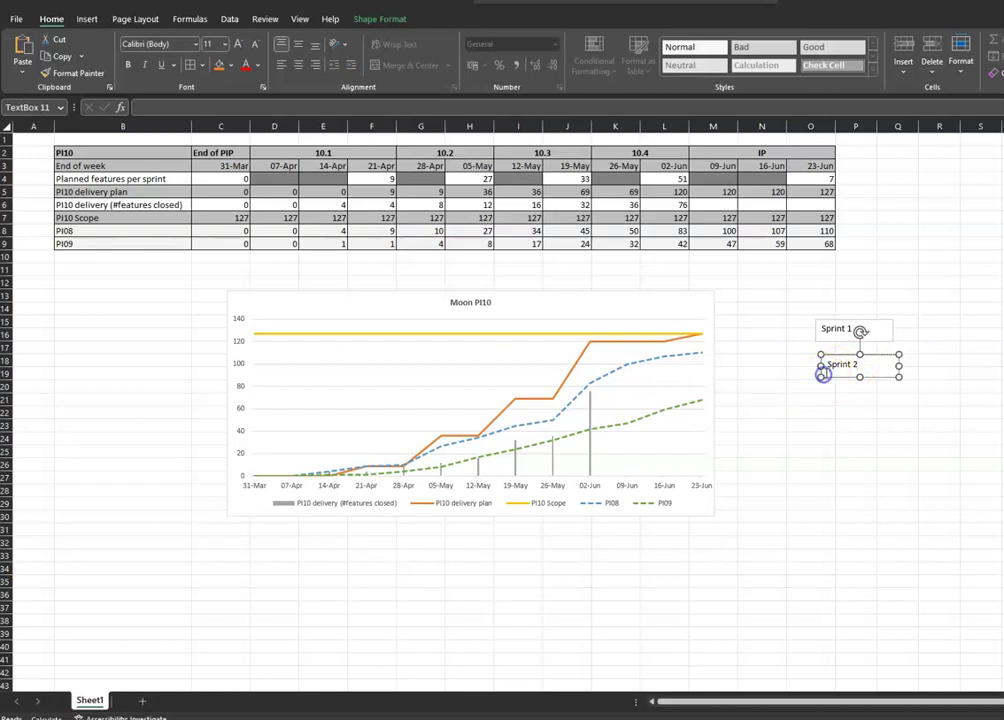
left_click_drag(823, 358, 821, 396)
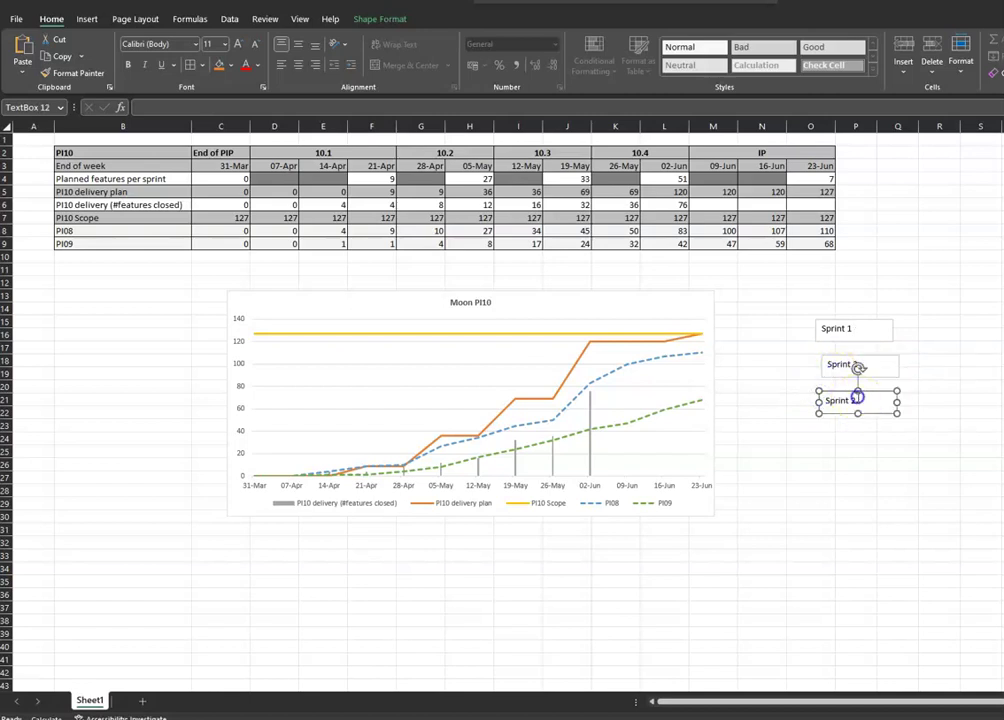
- Paste two more text box copies below the Sprint 3 box, at P26 and P30, and relabel them Sprint 4 and IP
key("ctrl+v")
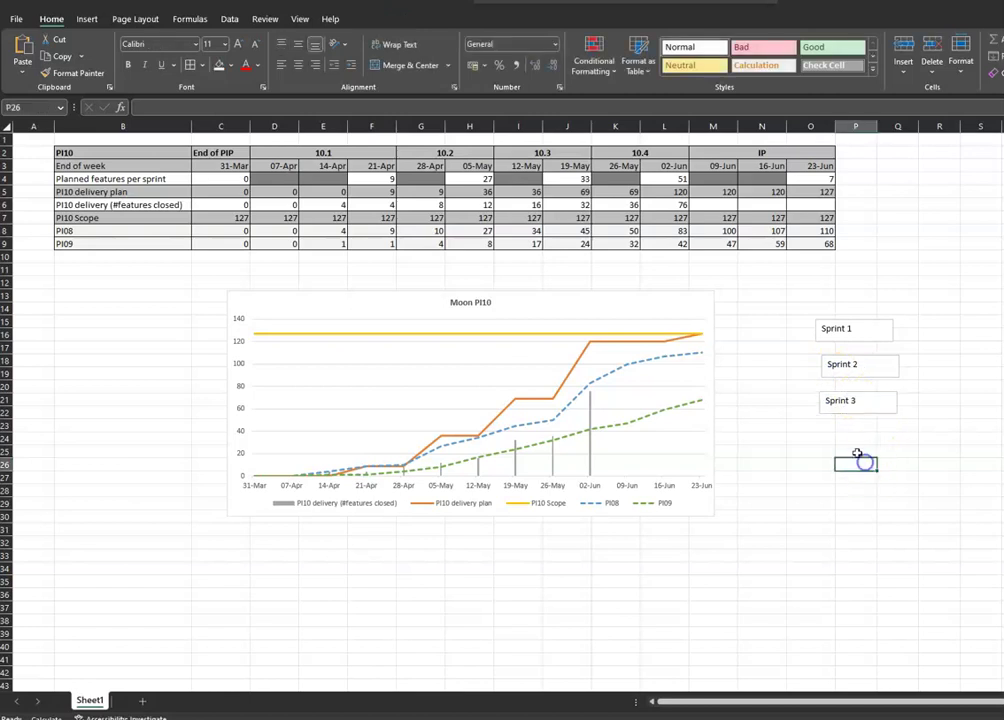
left_click(873, 469)
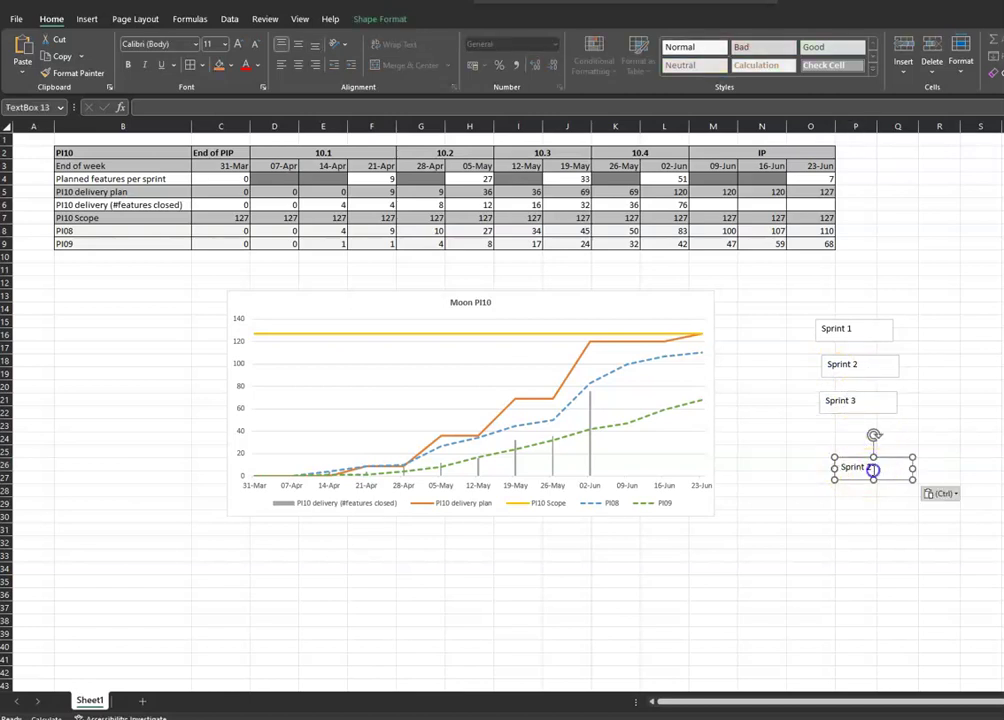
left_click(873, 516)
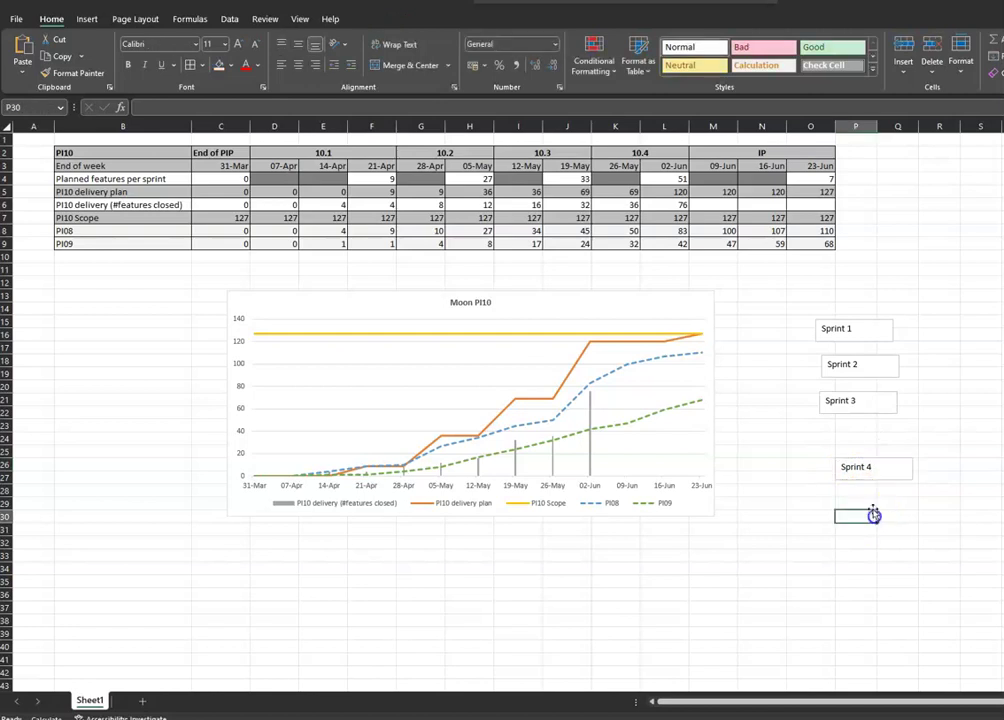
key("ctrl+v")
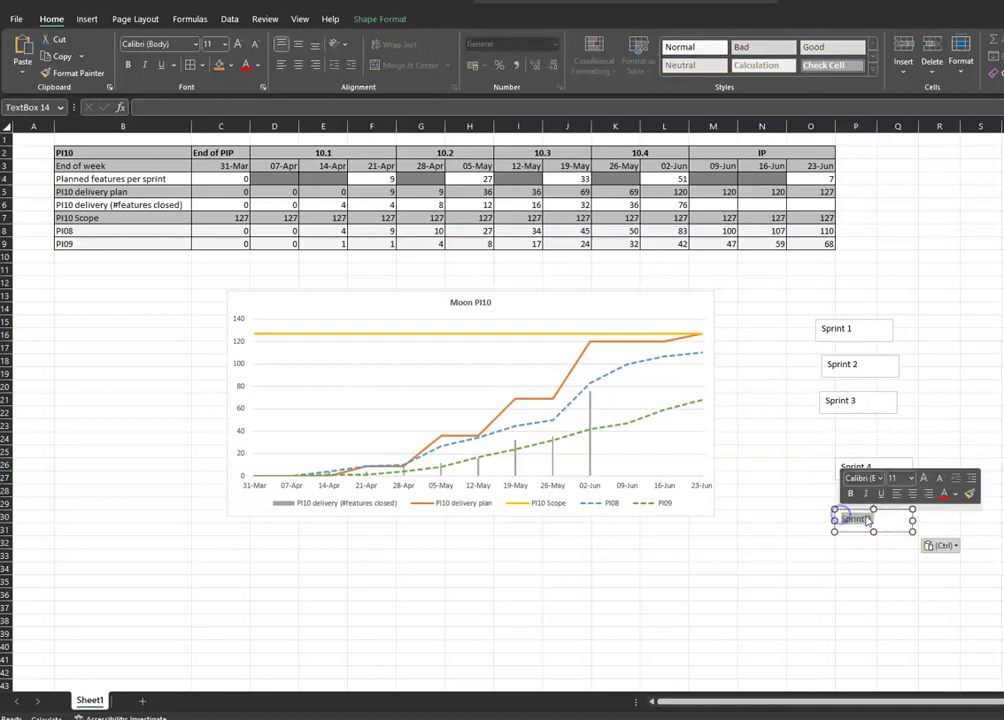
type("IP")
left_click(752, 528)
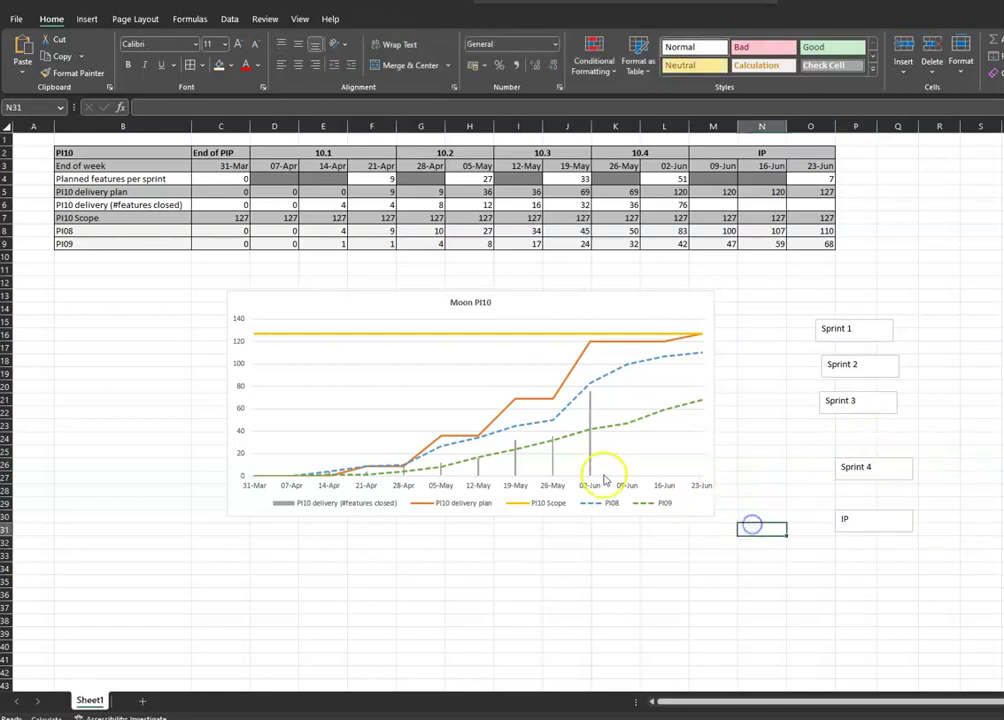
- Draw four vertical divider lines across the chart at 21-Apr, 05-May, 19-May and 02-Jun
left_click(87, 19)
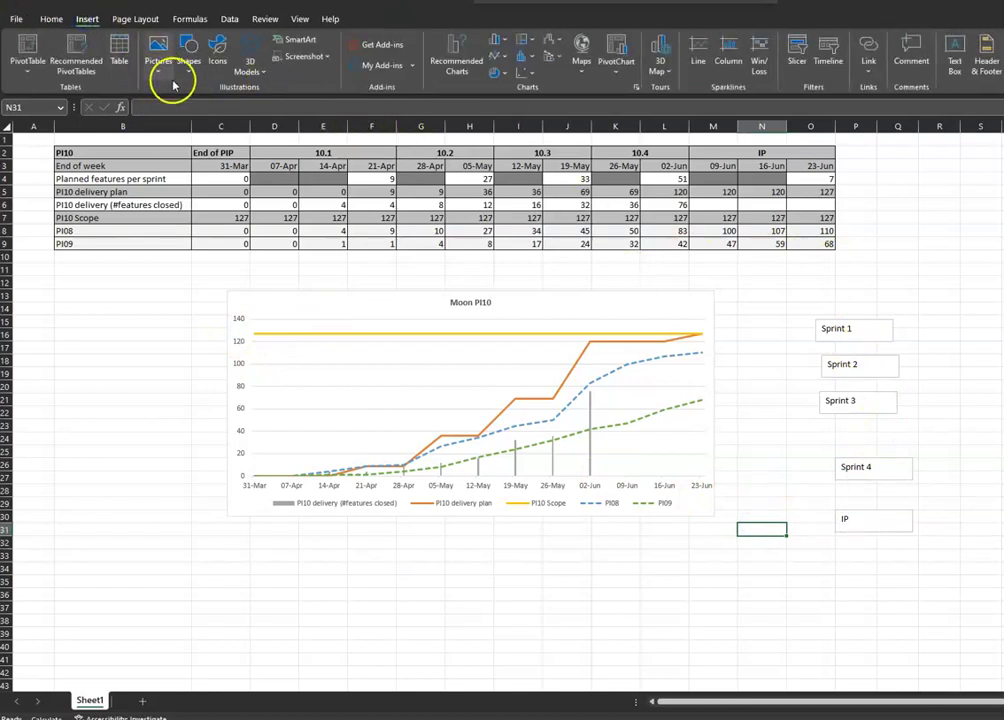
left_click(188, 58)
left_click(183, 120)
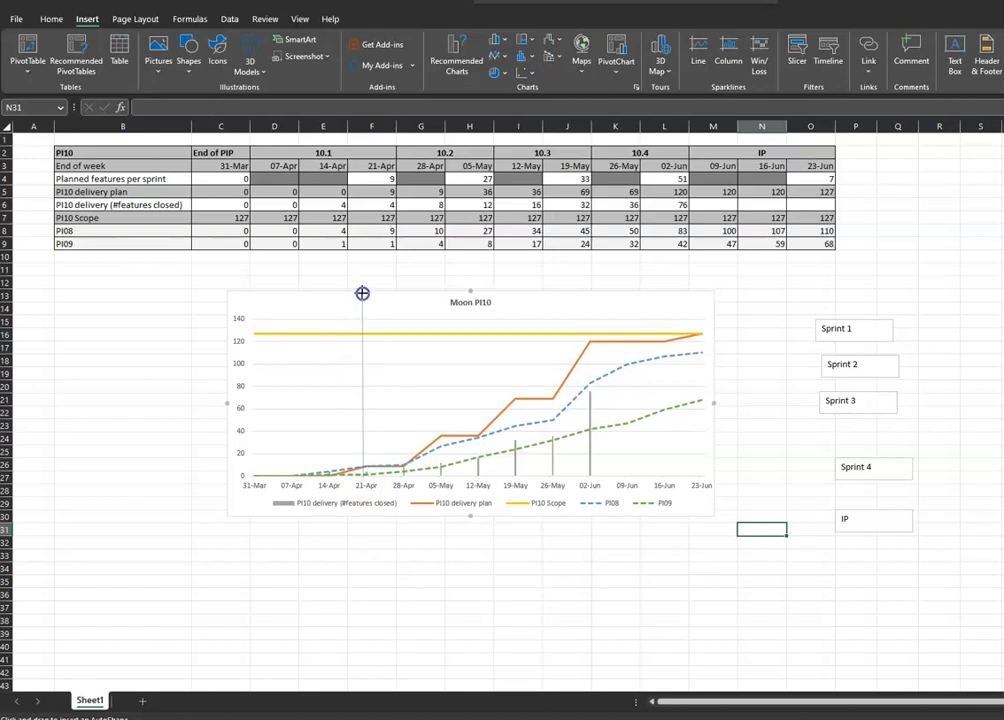
mouse_move(362, 290)
left_mouse_down()
mouse_move(372, 338)
mouse_move(437, 326)
left_mouse_up()
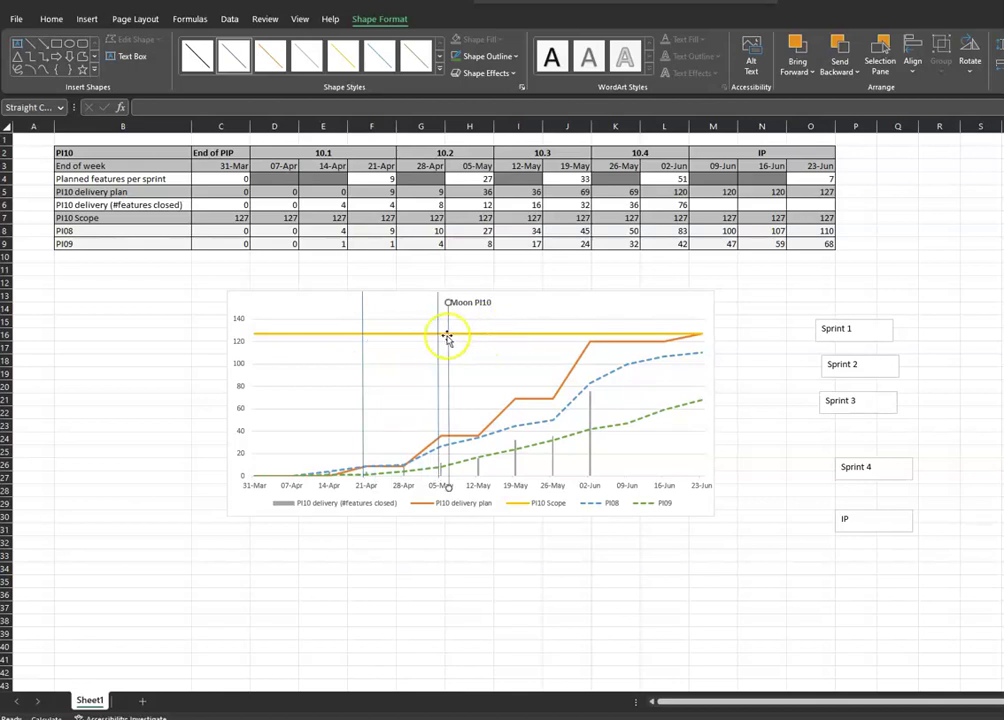
left_click_drag(447, 335, 586, 314)
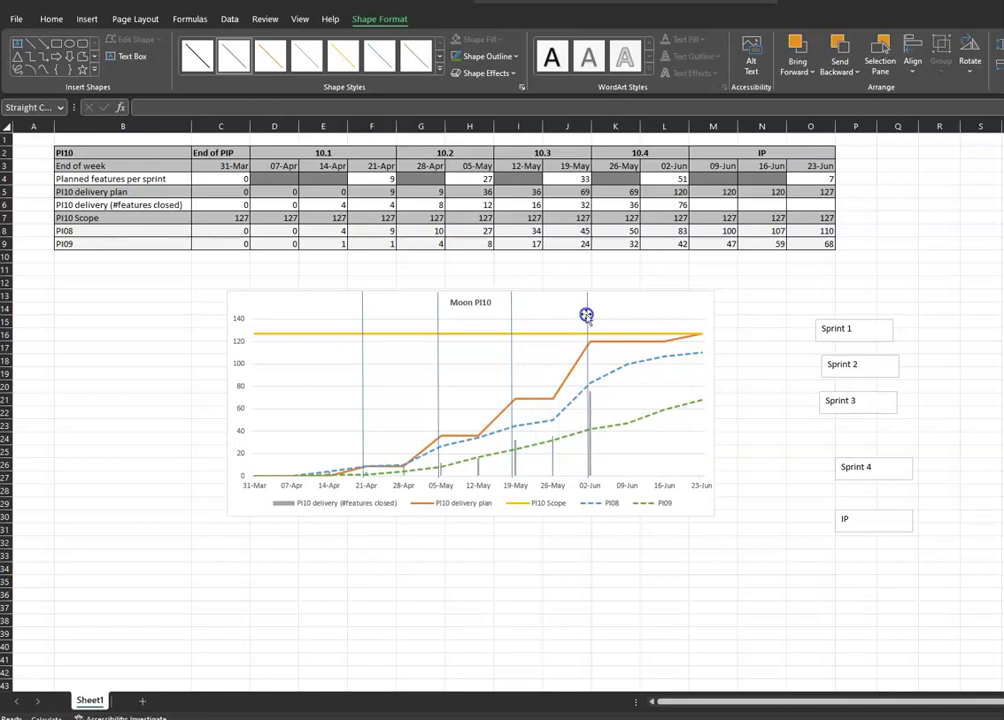
- Place the Sprint 1 box and a narrowed Sprint 2 box in the chart's first two sections and remove their outlines
left_click(818, 332)
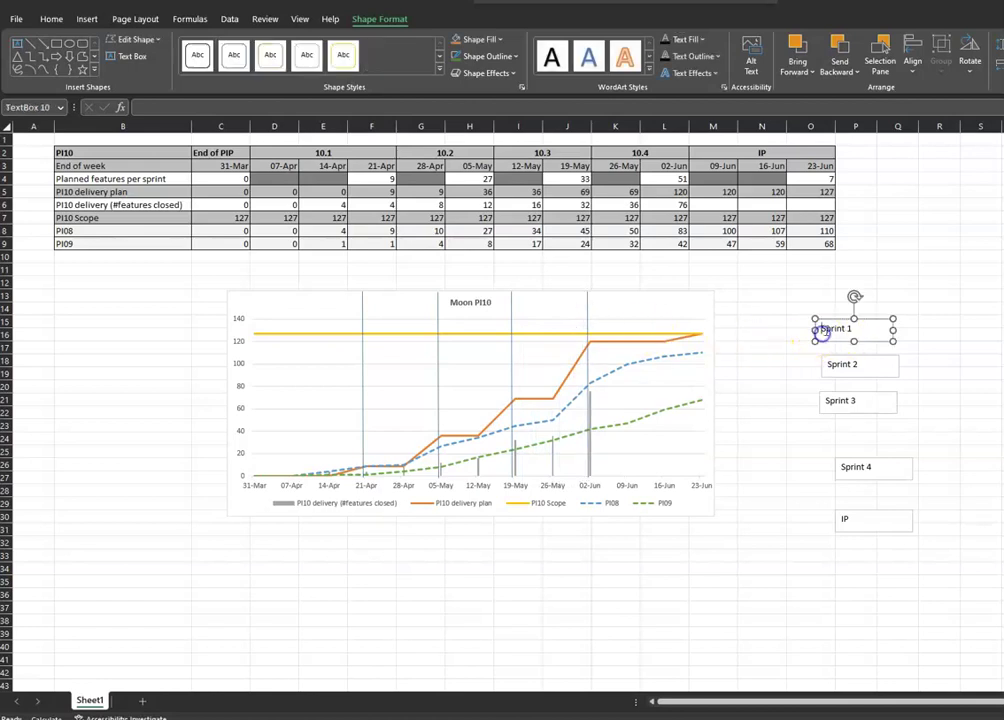
left_click_drag(818, 327, 262, 312)
left_click(825, 366)
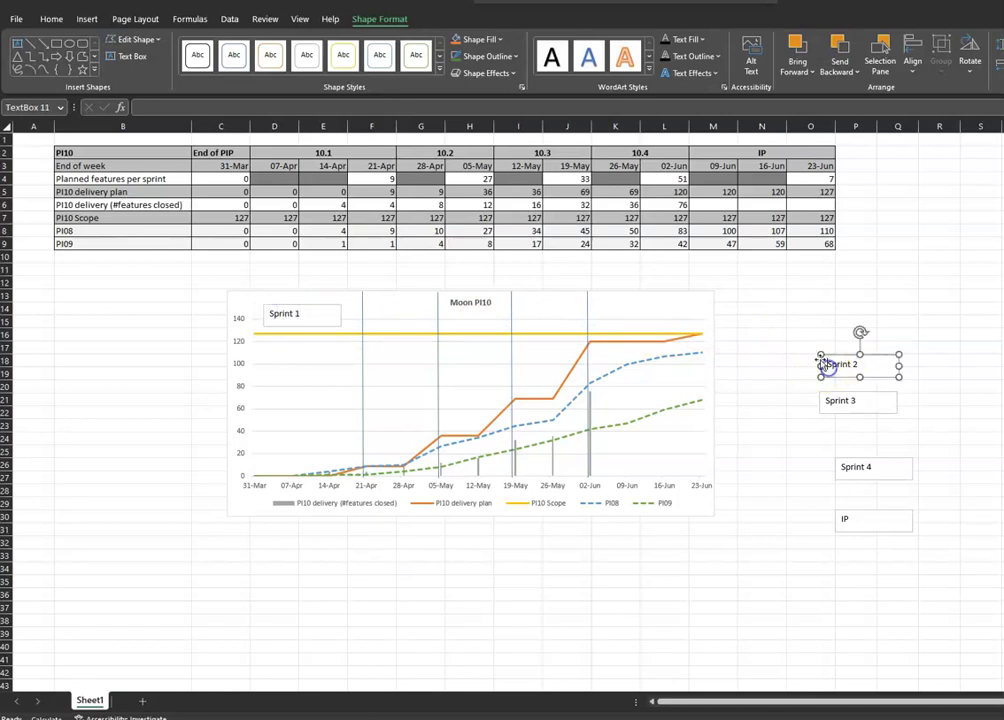
left_click_drag(820, 361, 374, 309)
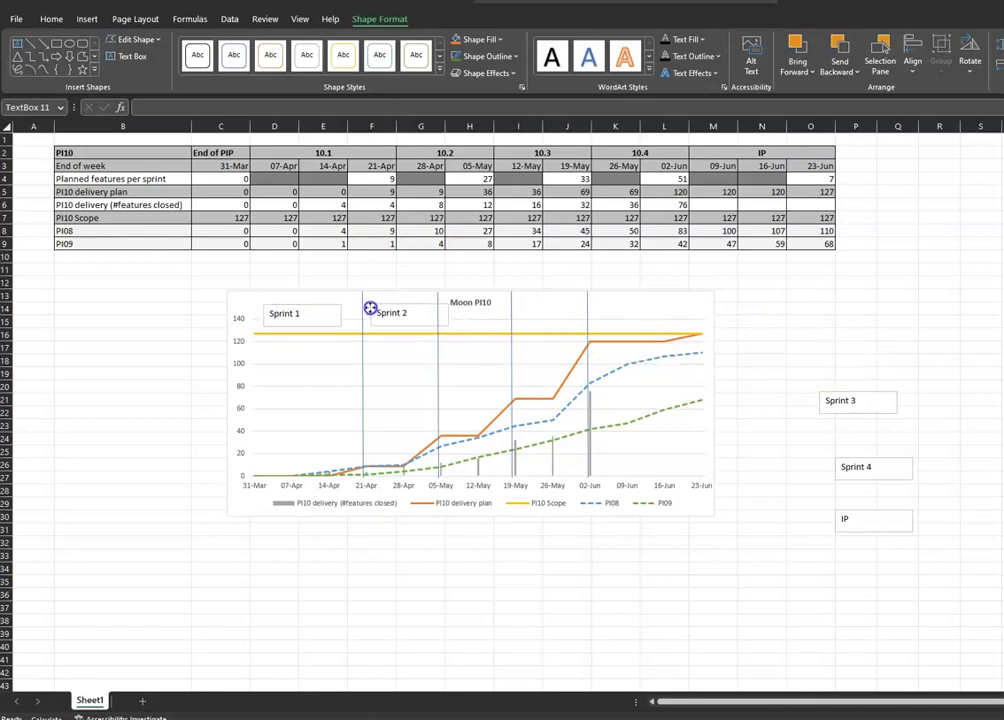
left_click(327, 330)
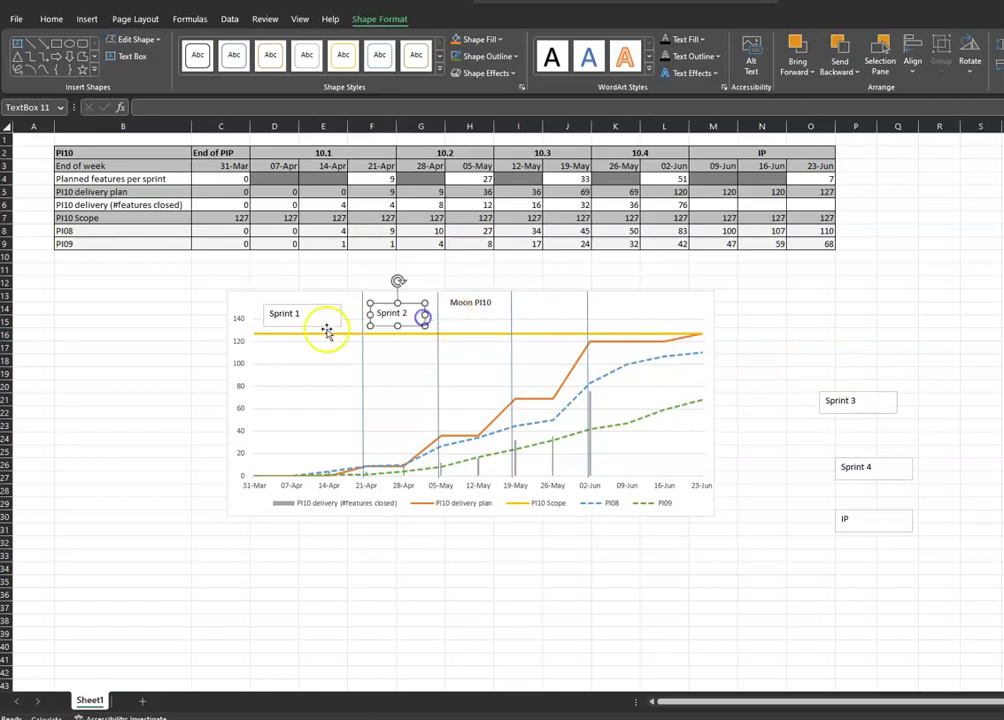
left_click(327, 313)
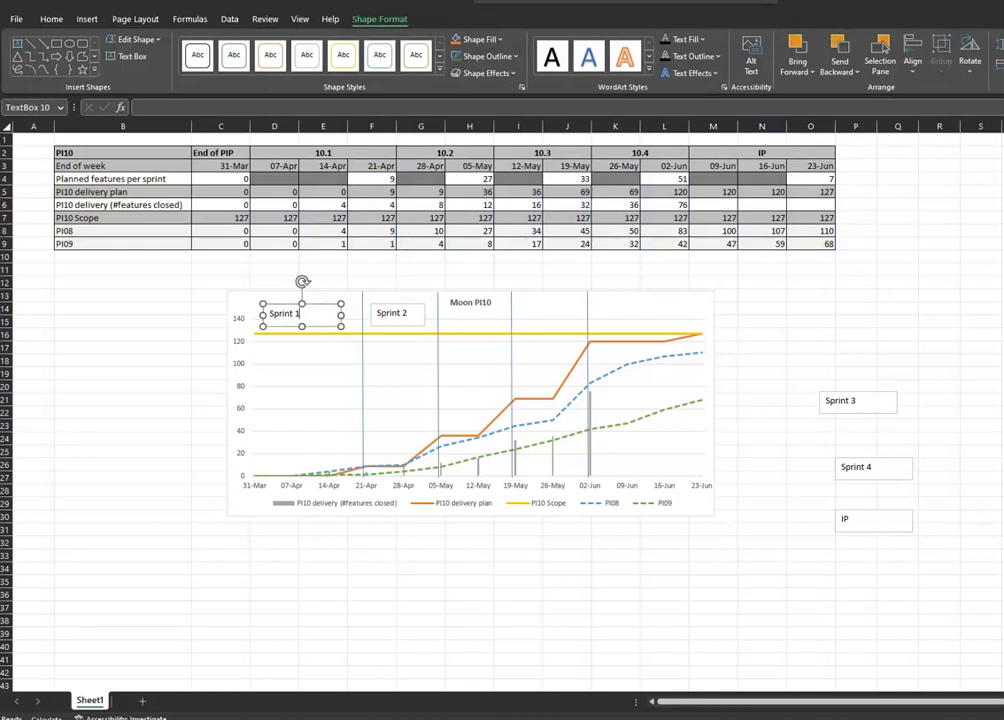
left_click(421, 322)
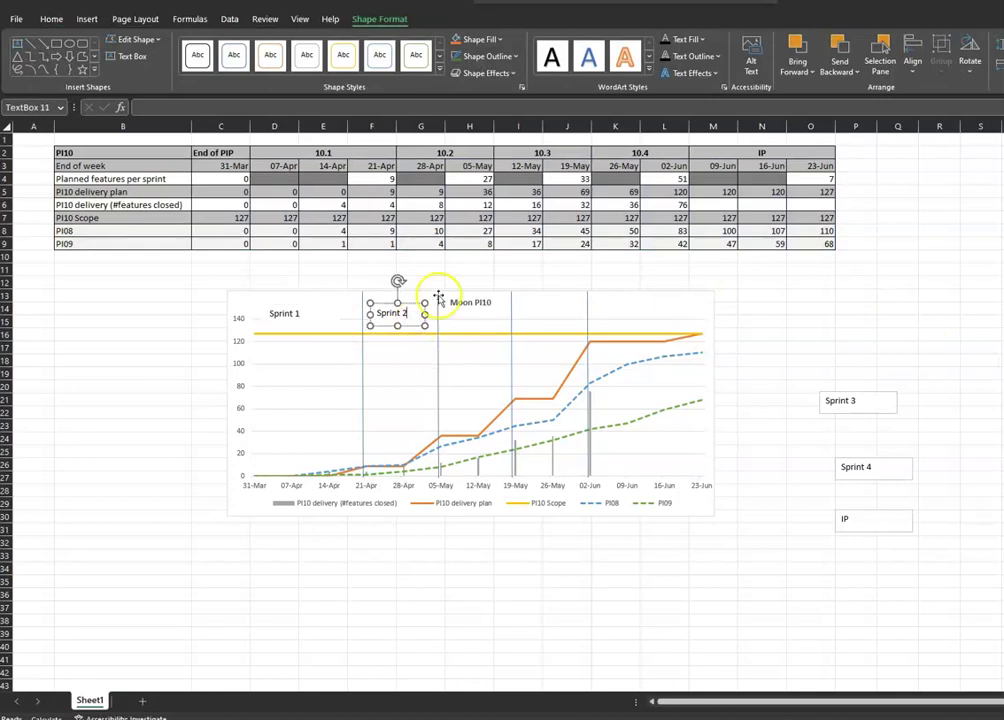
- Fit a smaller, outline-free Sprint 3 text box under the chart title, between the 05-May and 19-May dividers
left_click(838, 402)
left_click_drag(820, 401, 441, 318)
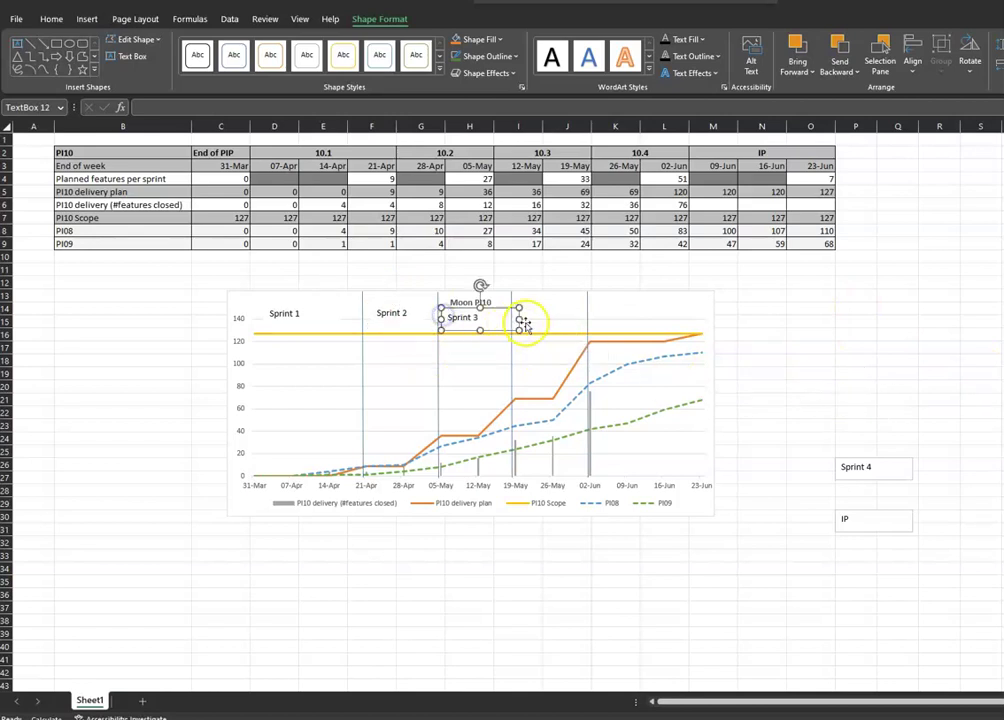
left_click_drag(520, 320, 489, 318)
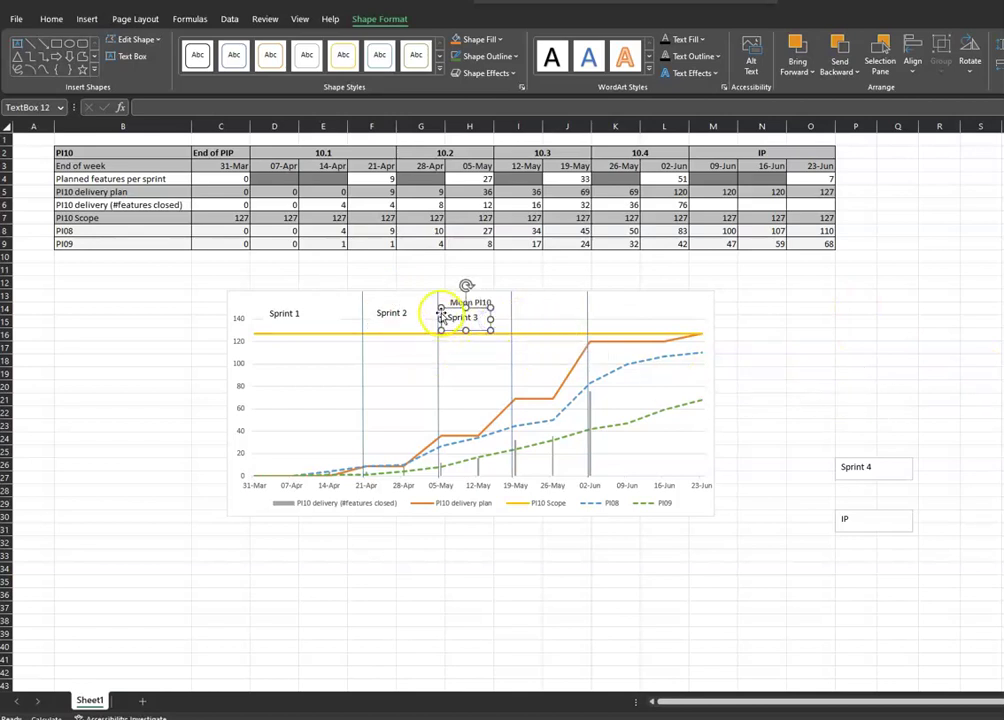
left_click_drag(442, 317, 468, 317)
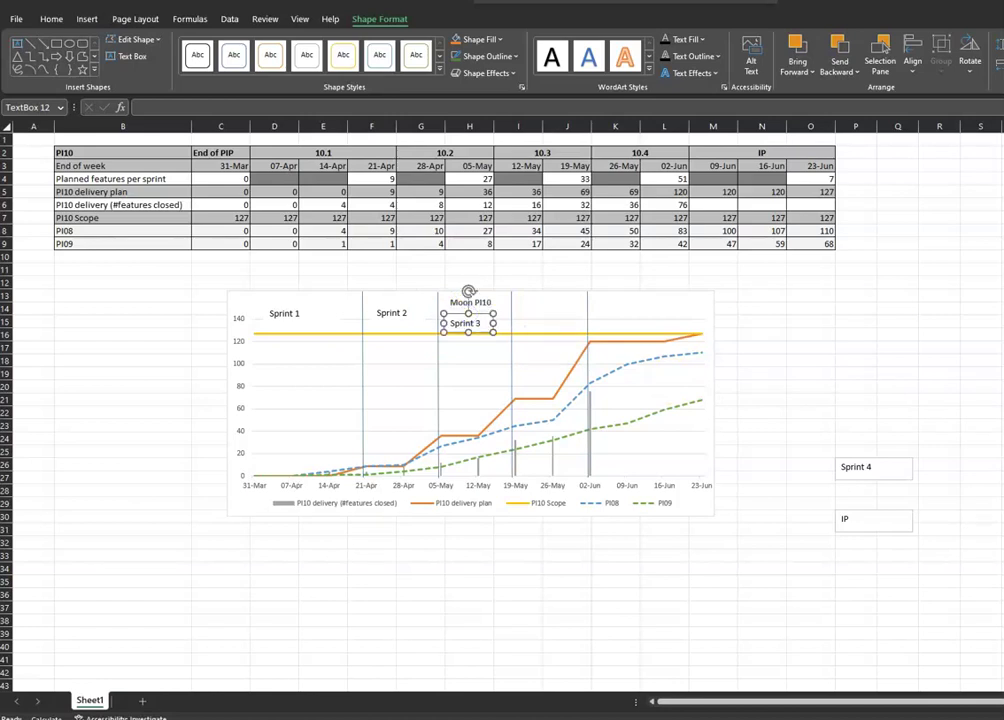
- Shift the Sprint 2 label slightly down and shrink the Sprint 1 text box so its label sits further into its section
left_click(392, 312)
left_click_drag(393, 312, 376, 316)
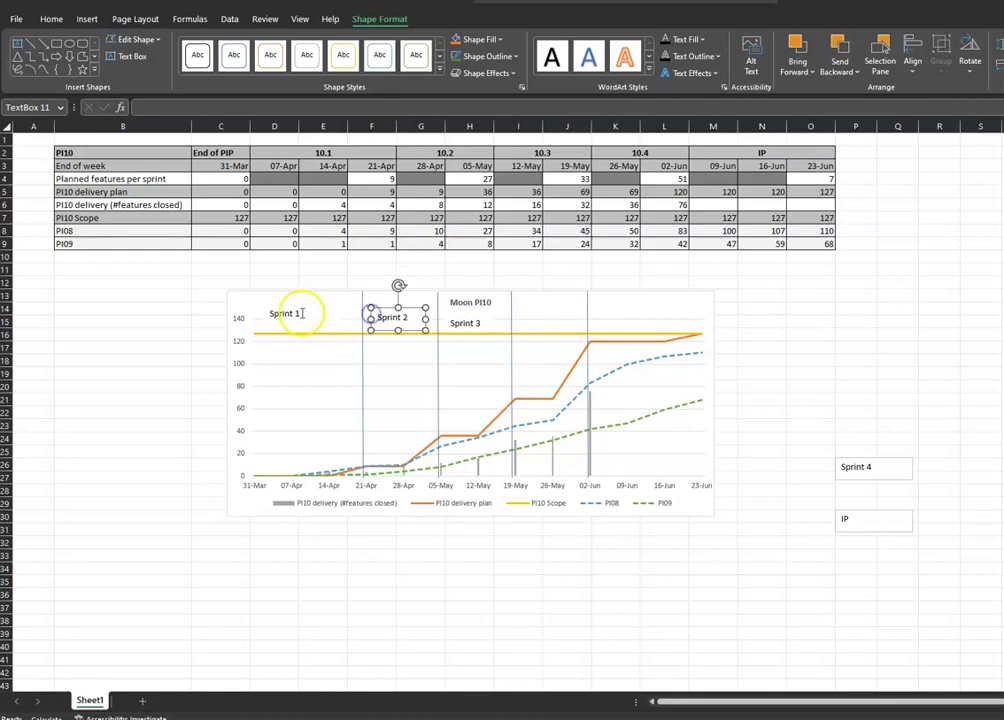
left_click(300, 313)
left_click_drag(264, 313, 308, 318)
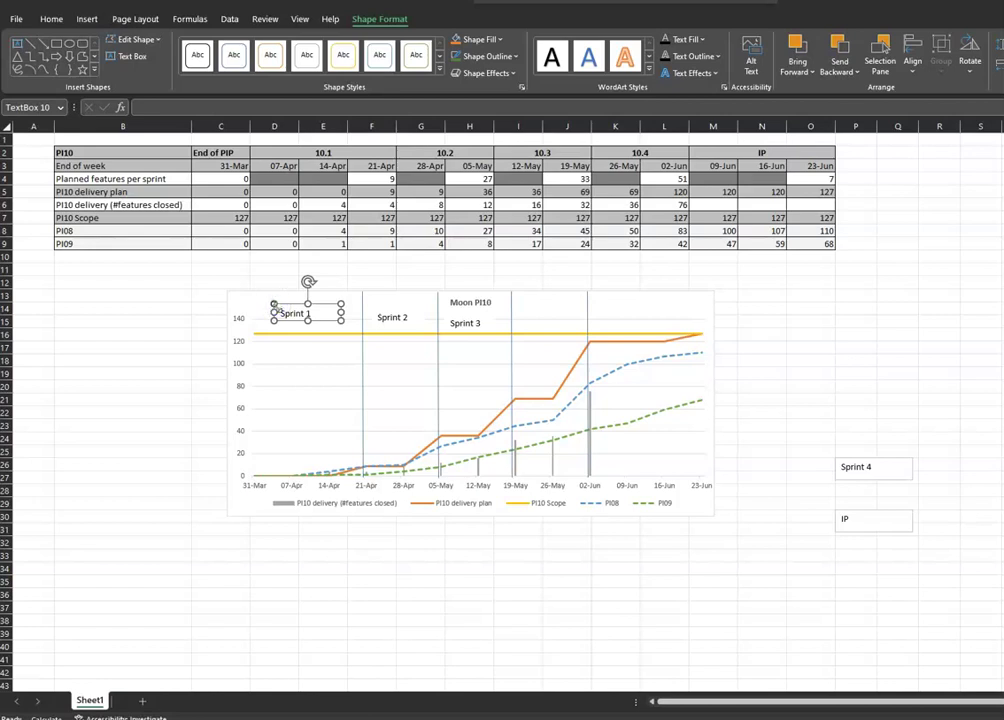
- Move the Sprint 4 text box between the 19-May and 02-Jun dividers, narrow it and remove its outline
left_click(868, 466)
left_click_drag(836, 459, 513, 316)
left_click_drag(594, 316, 534, 318)
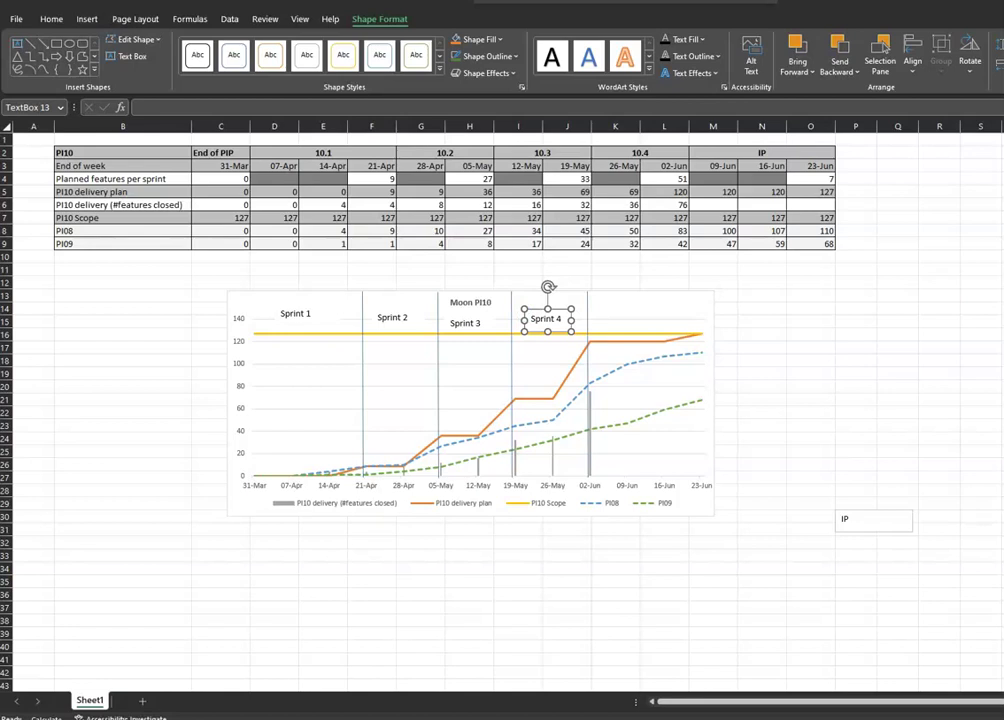
- Move the IP text box into the chart section after the 02-Jun divider and remove its outline
left_click(836, 520)
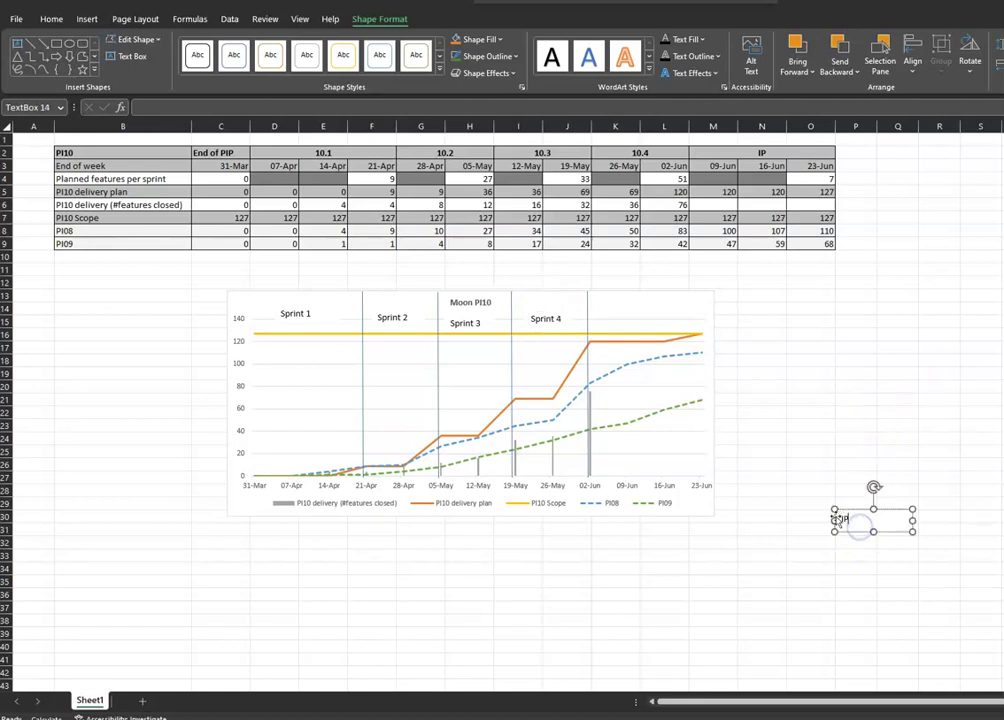
left_click_drag(835, 519, 601, 313)
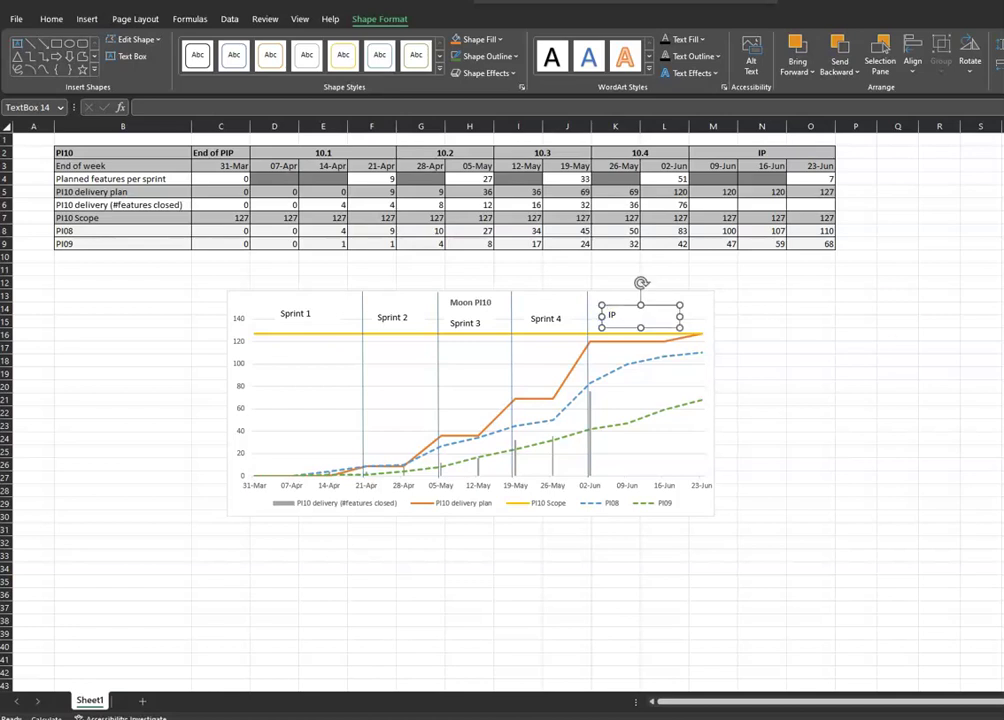
left_click(860, 373)
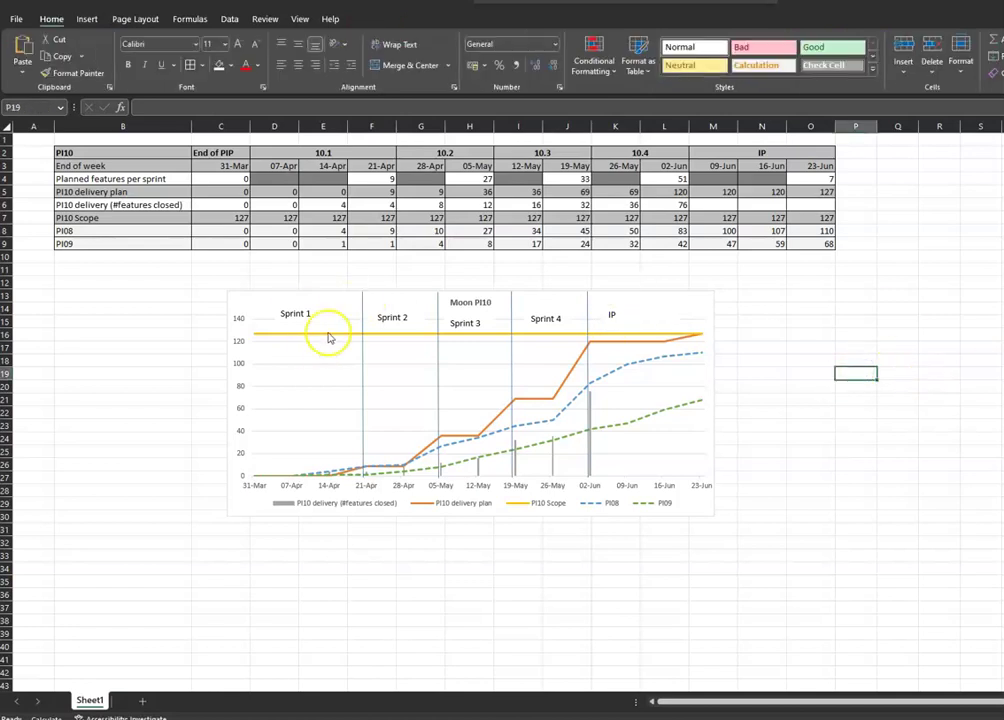
left_click(288, 316)
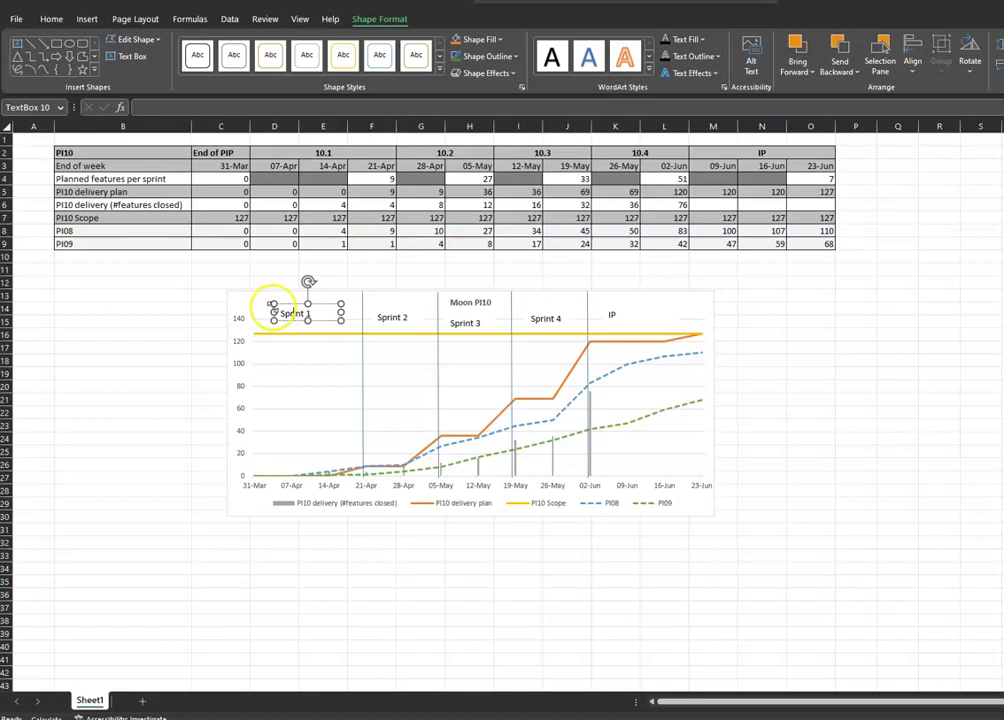
left_click(845, 376)
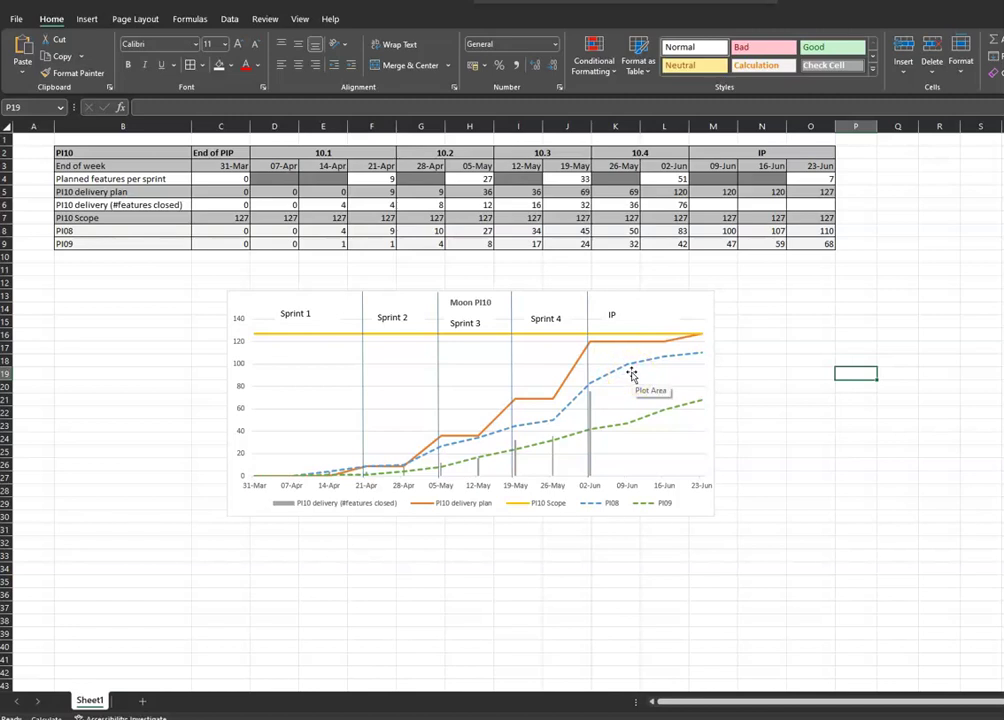
left_click(569, 634)
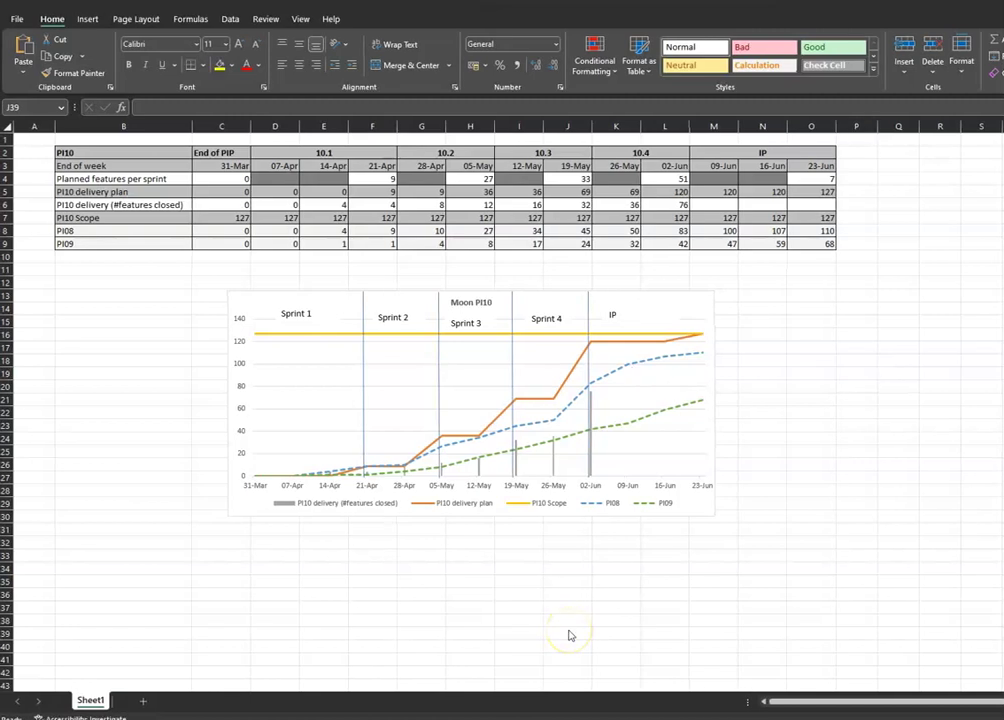